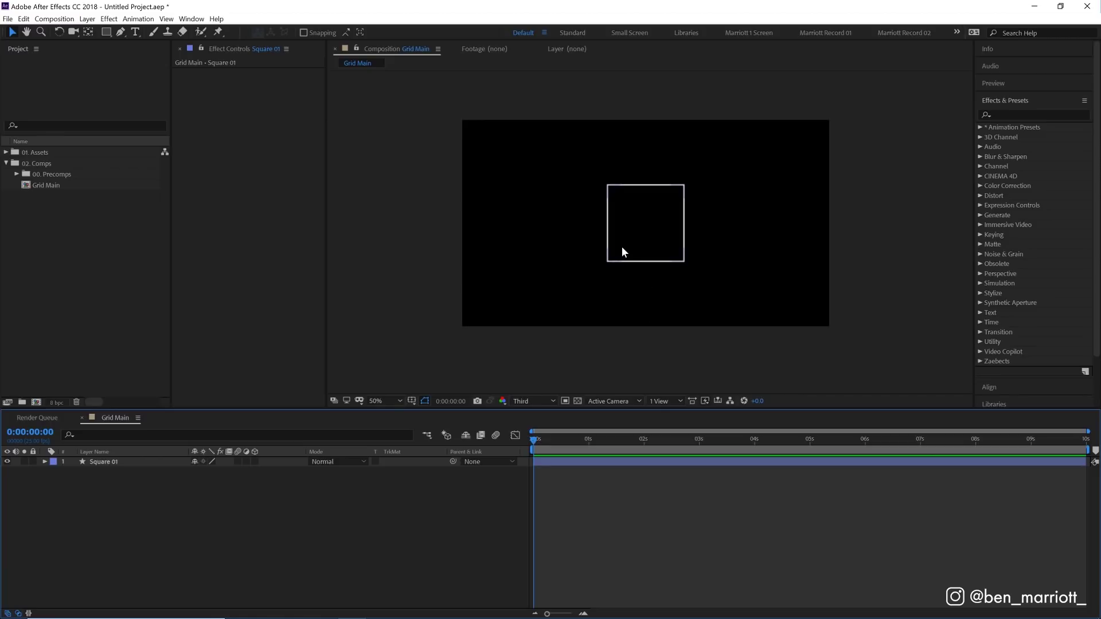
Select the Square 01 shape layer in Grid Main so its handles show
click(642, 463)
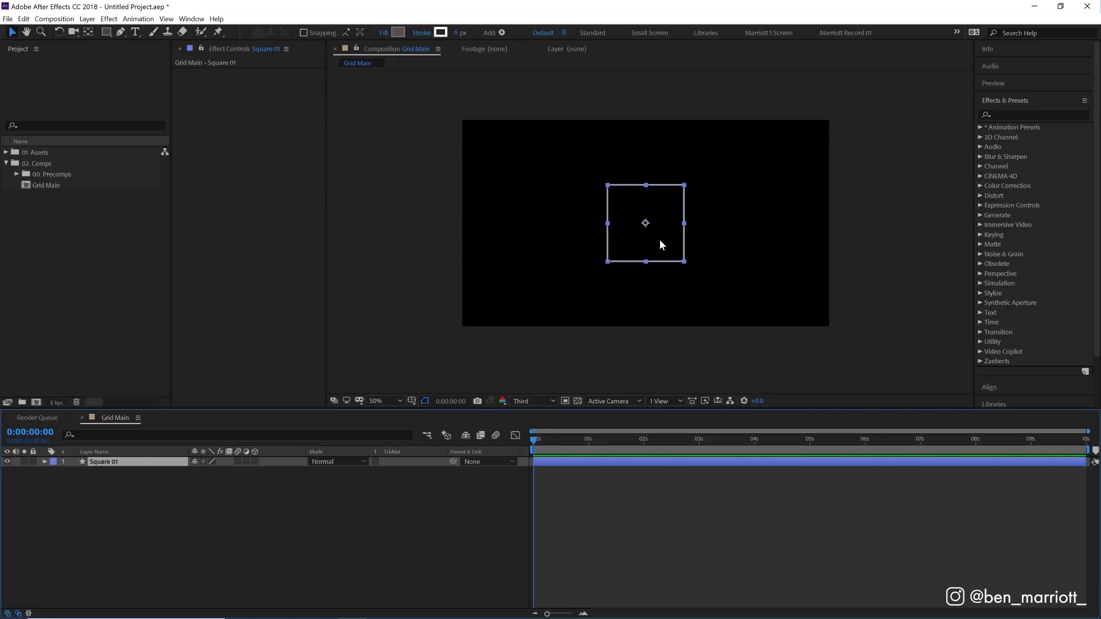
click(634, 262)
Keyframe Square 01's rectangle Size from 0 at frame 0 to 2117 at about three seconds
click(557, 464)
click(45, 461)
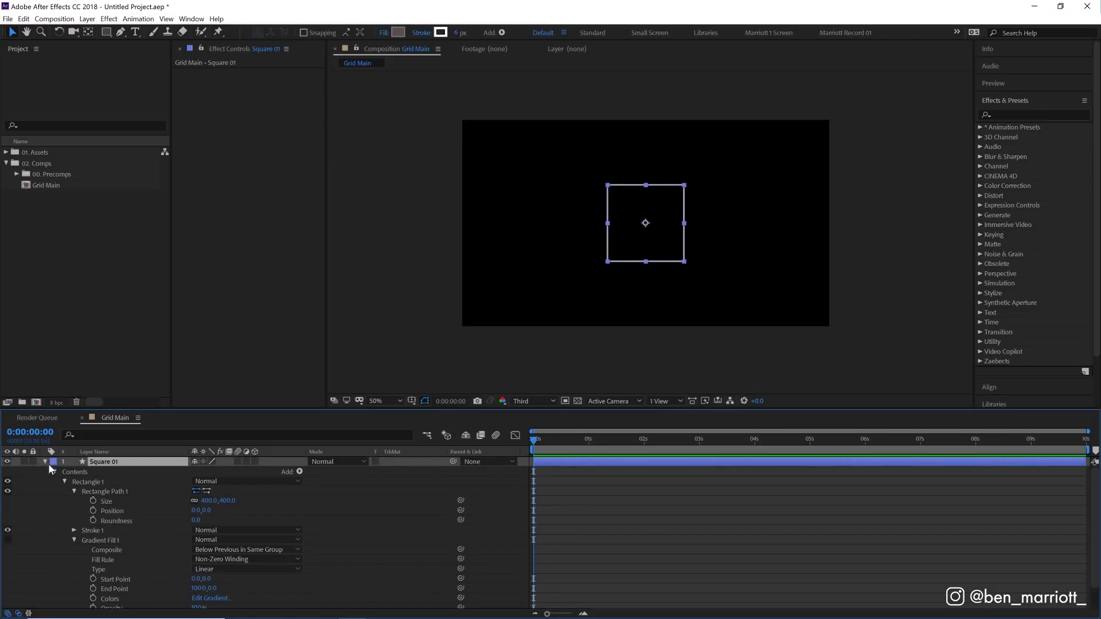
click(102, 498)
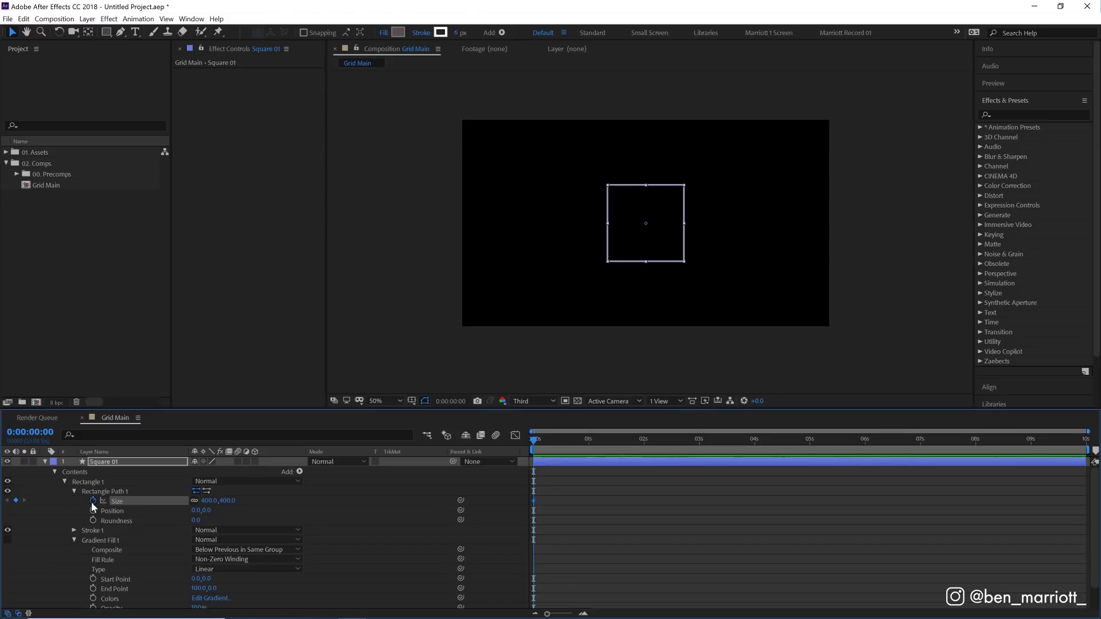
click(92, 502)
text(0)
key(Return)
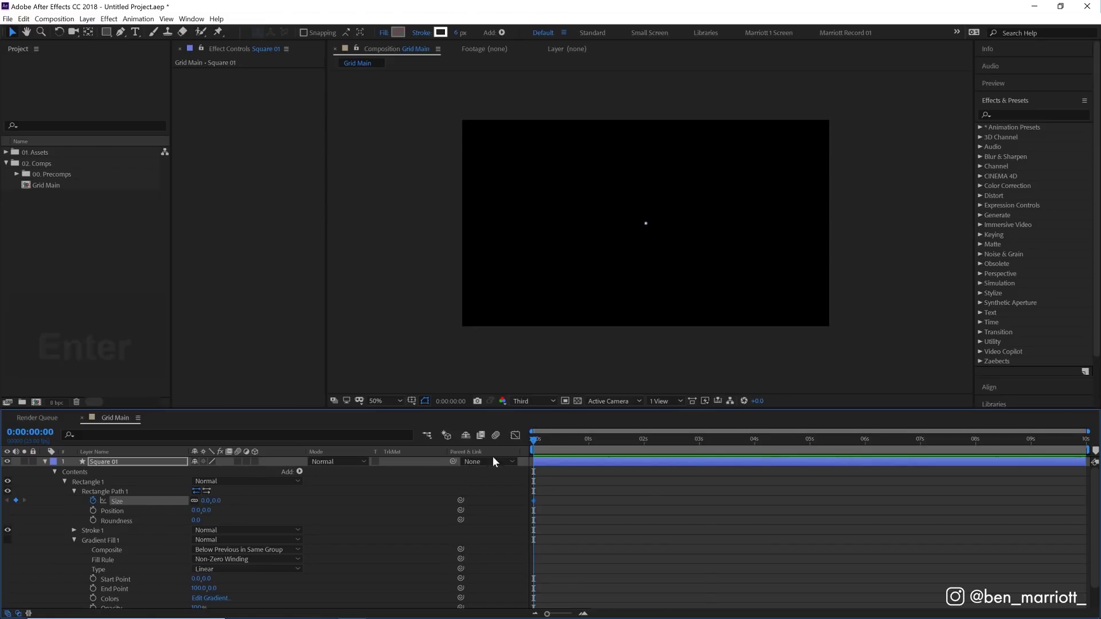
click(701, 439)
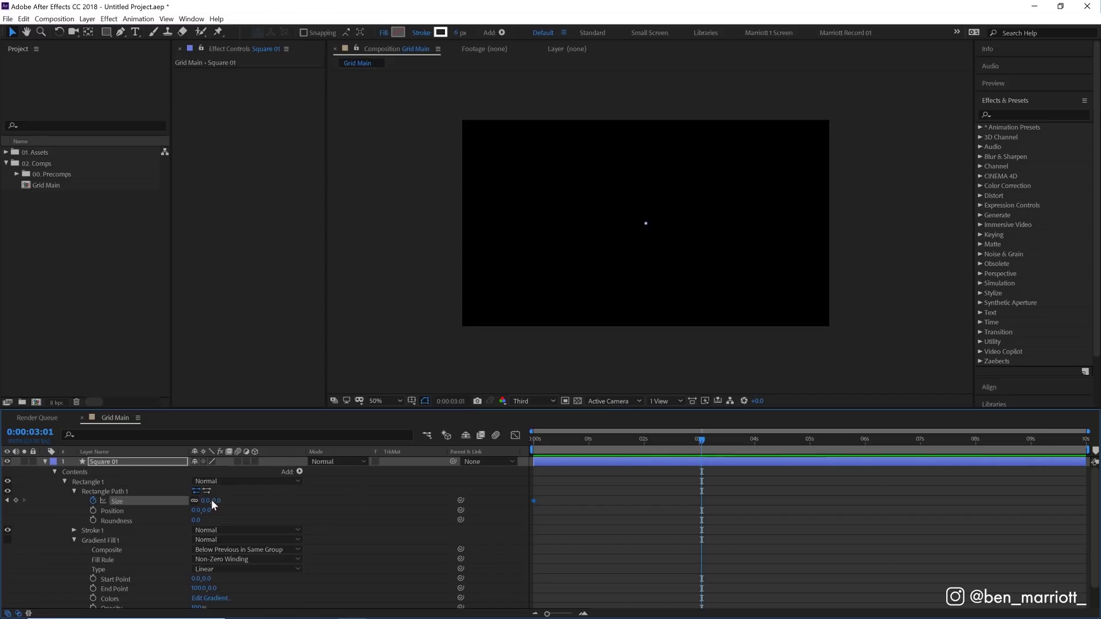
drag(221, 499, 1085, 516)
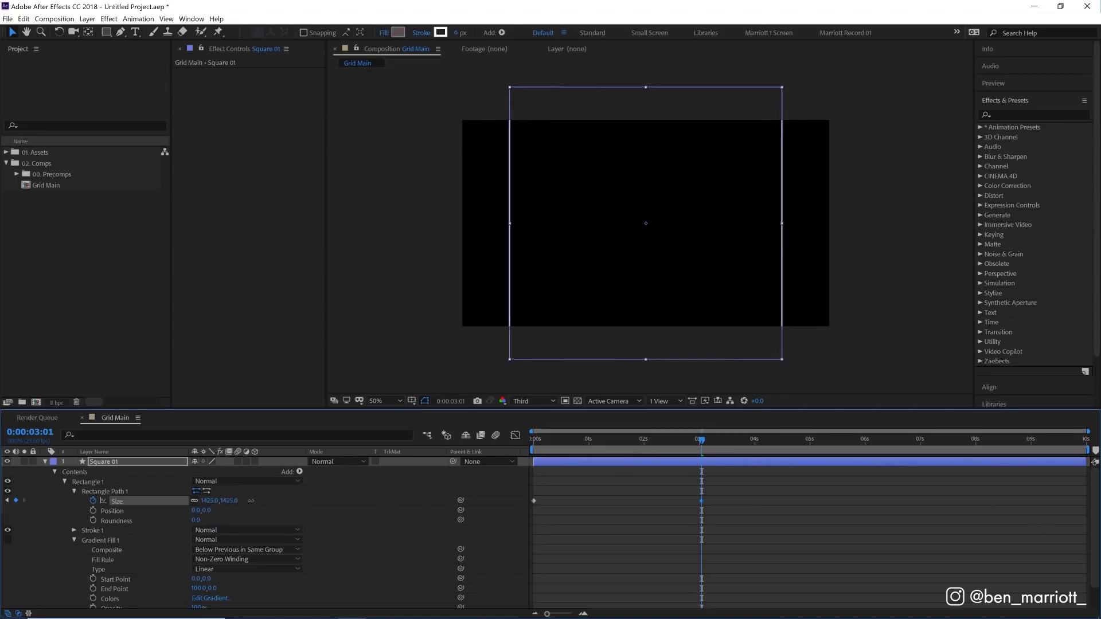
drag(1084, 516, 637, 500)
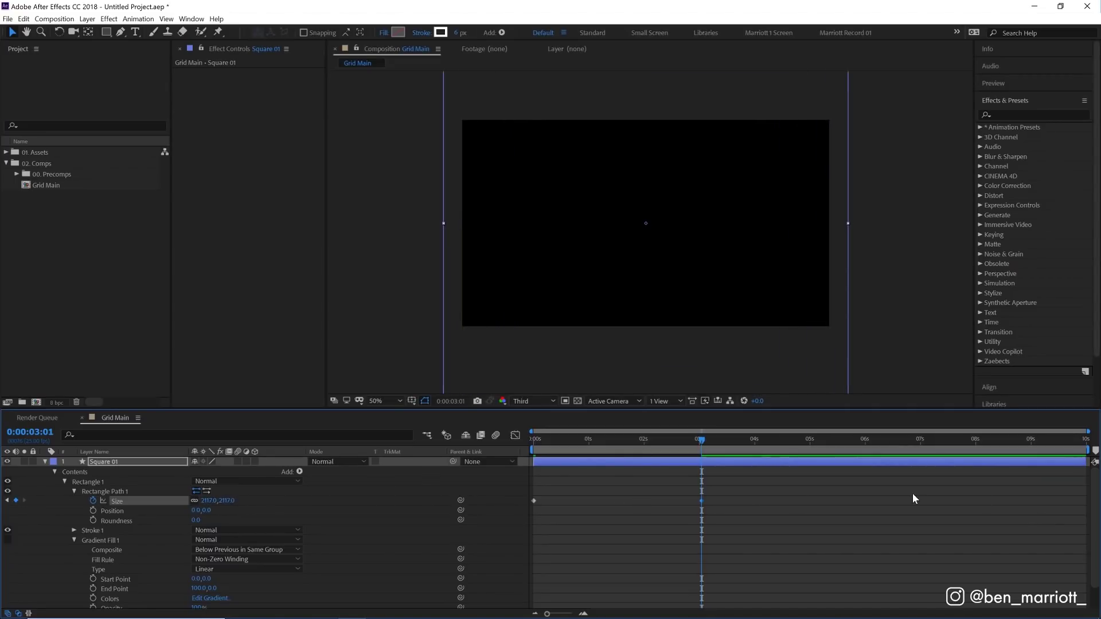
Preview the growing square from the start and scrub to about 1.7 seconds
key(Home)
key(space)
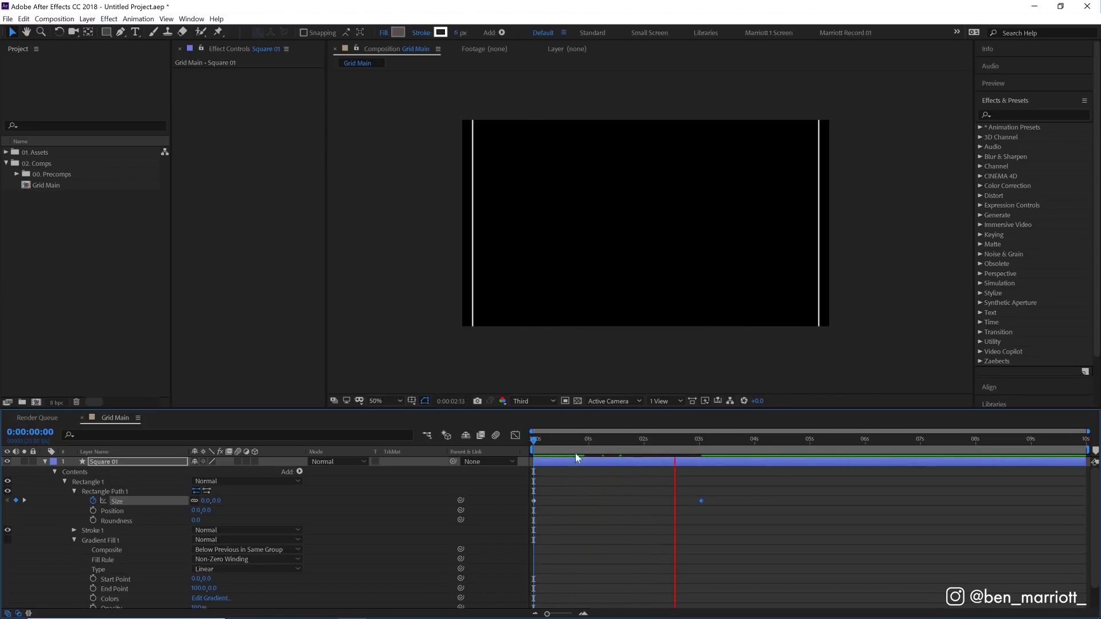
key(space)
key(space)
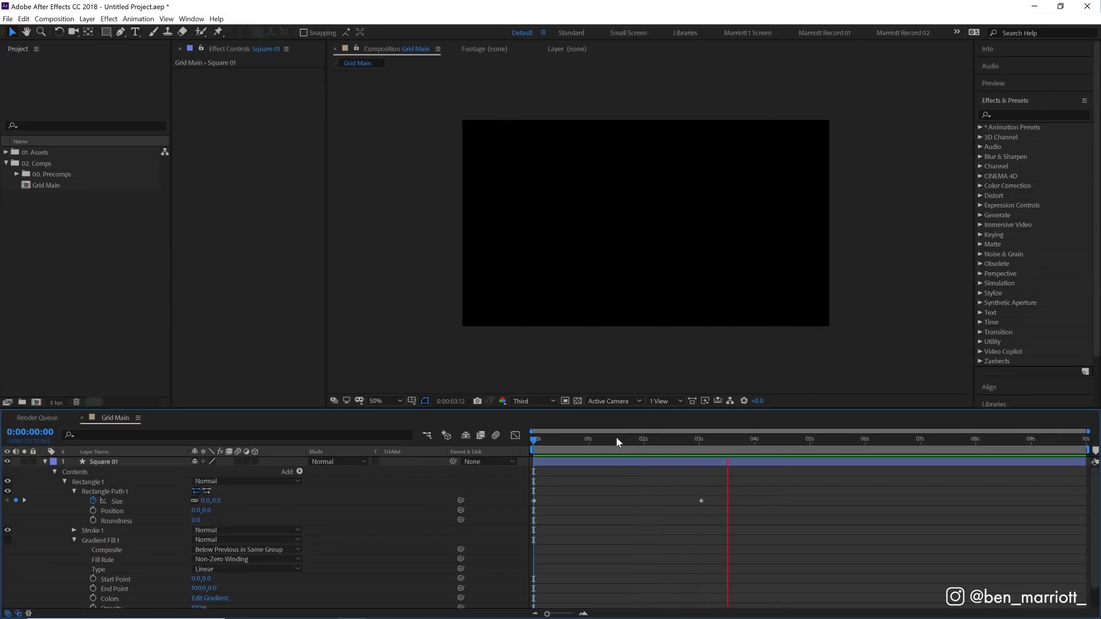
click(529, 435)
drag(533, 439, 627, 438)
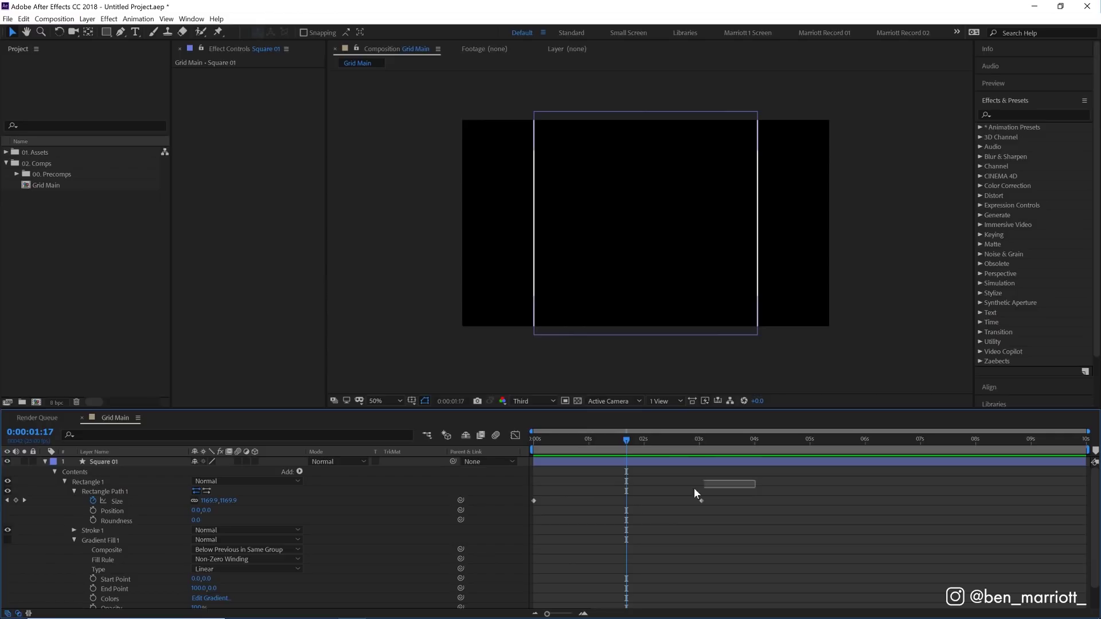
drag(695, 493, 516, 526)
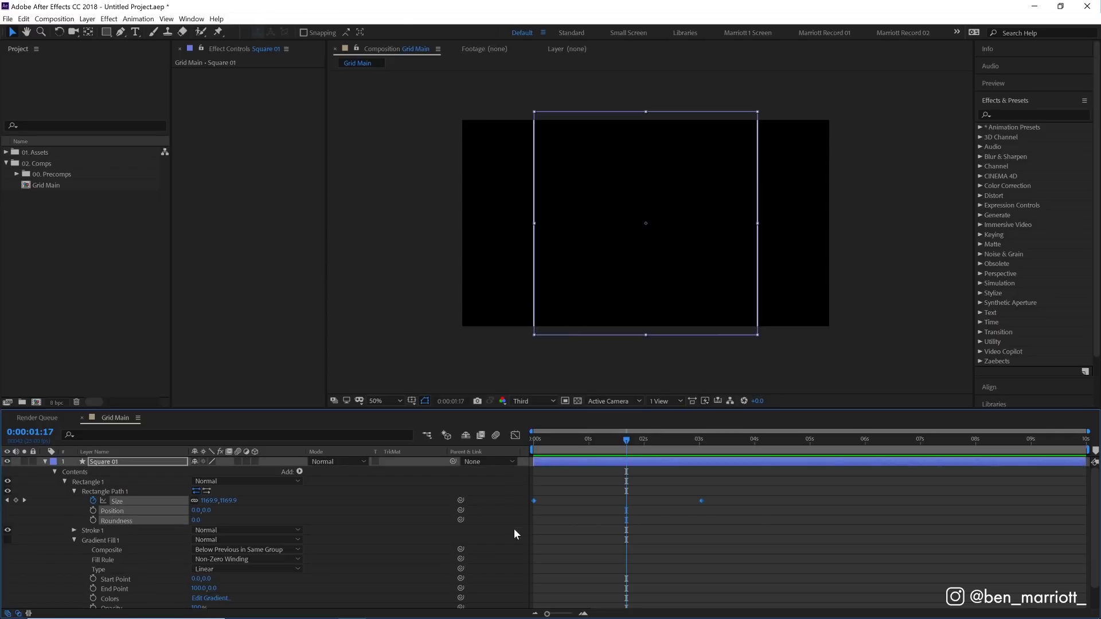
right_click(701, 503)
mouse_move(746, 491)
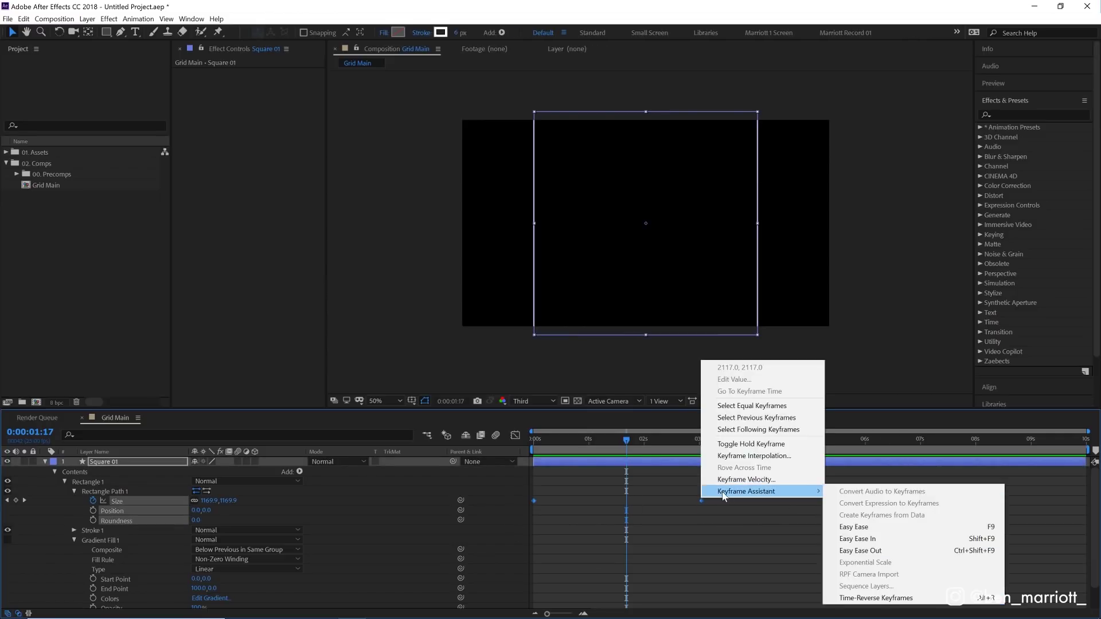
click(860, 527)
click(533, 436)
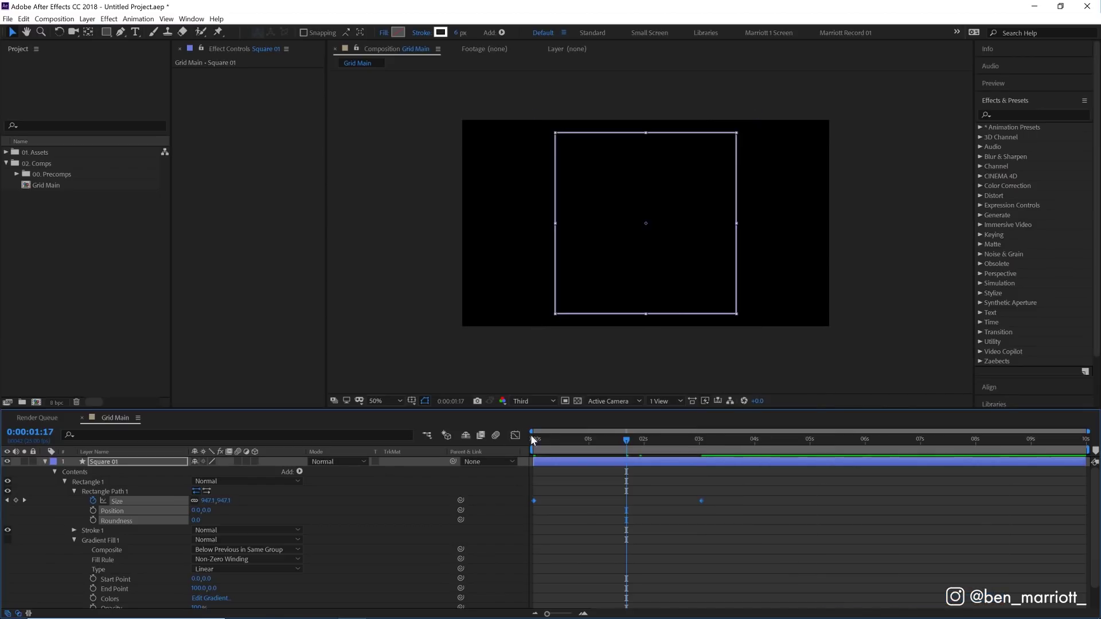
key(space)
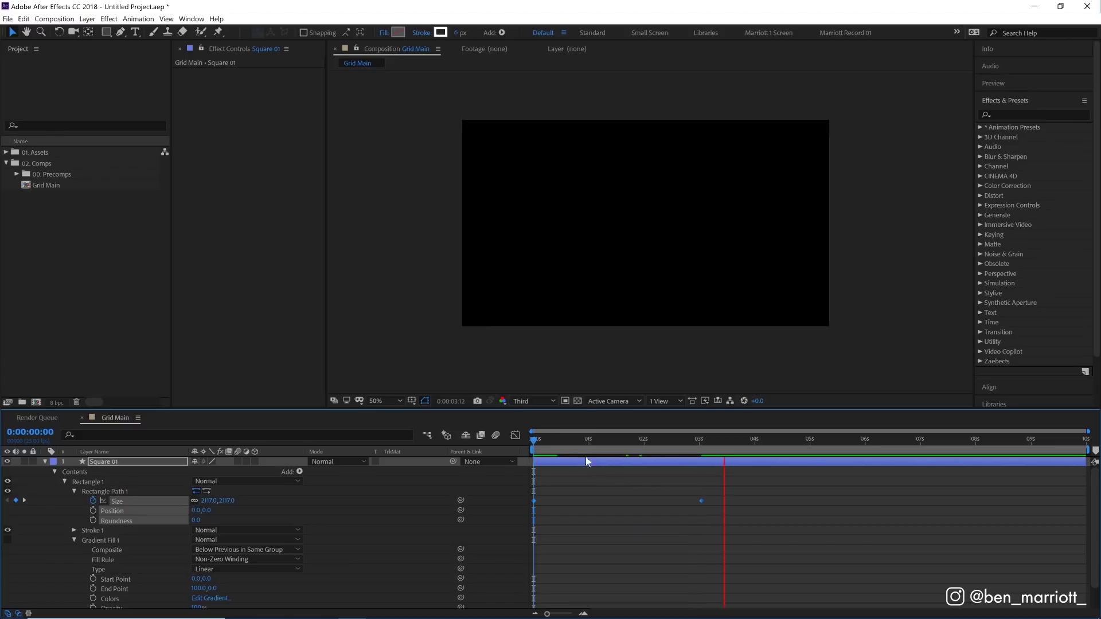
key(ctrl+space)
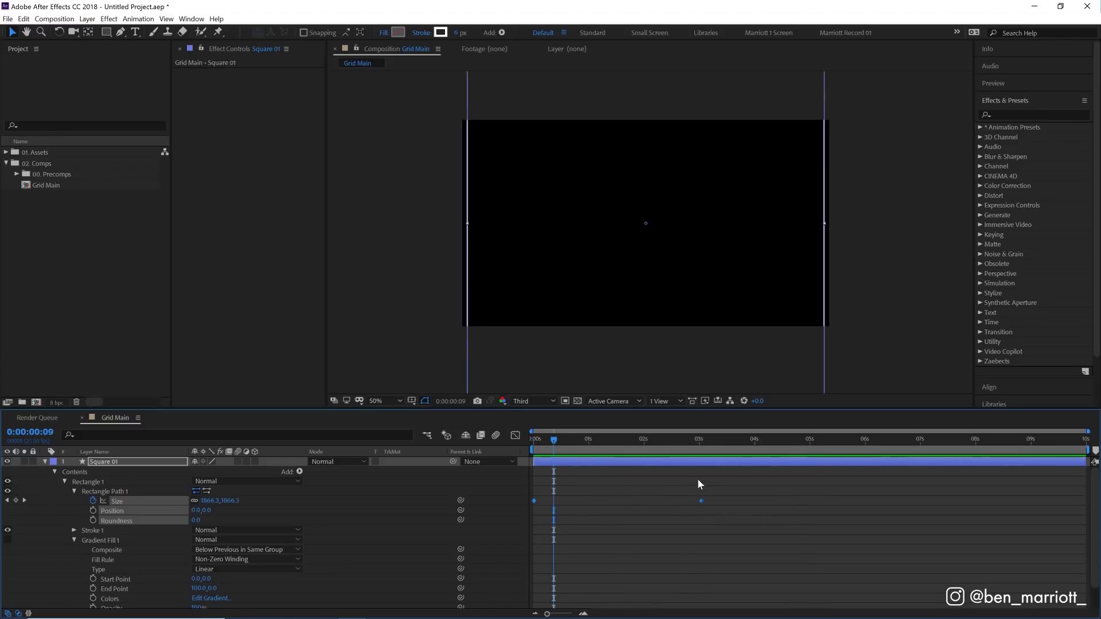
key(space)
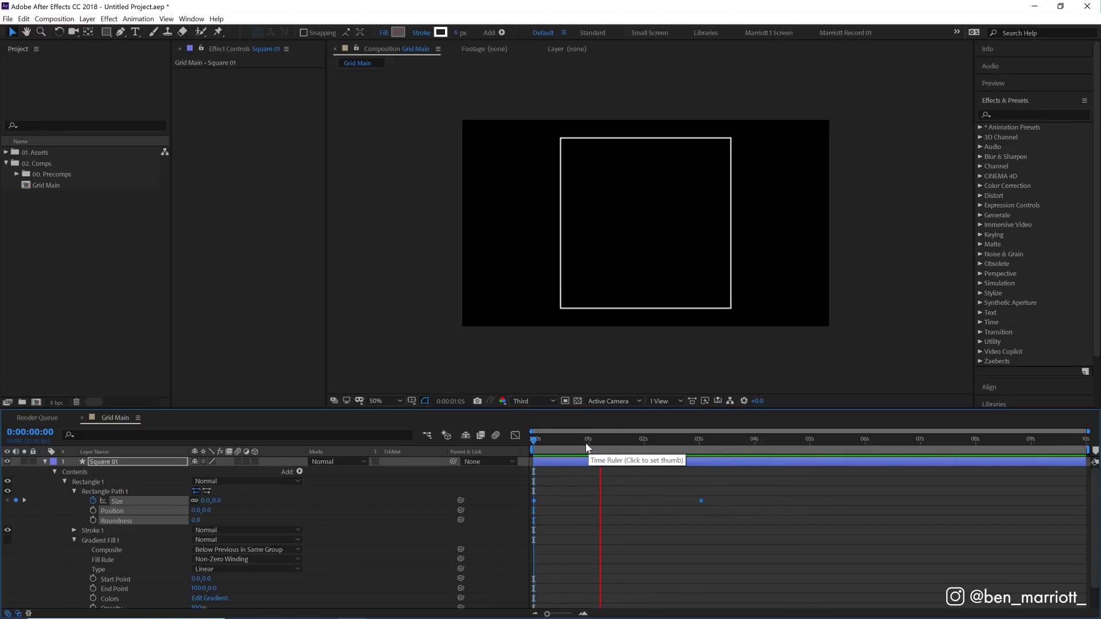
Apply Easy Ease to the first Size keyframe and preview the result
click(538, 447)
key(Home)
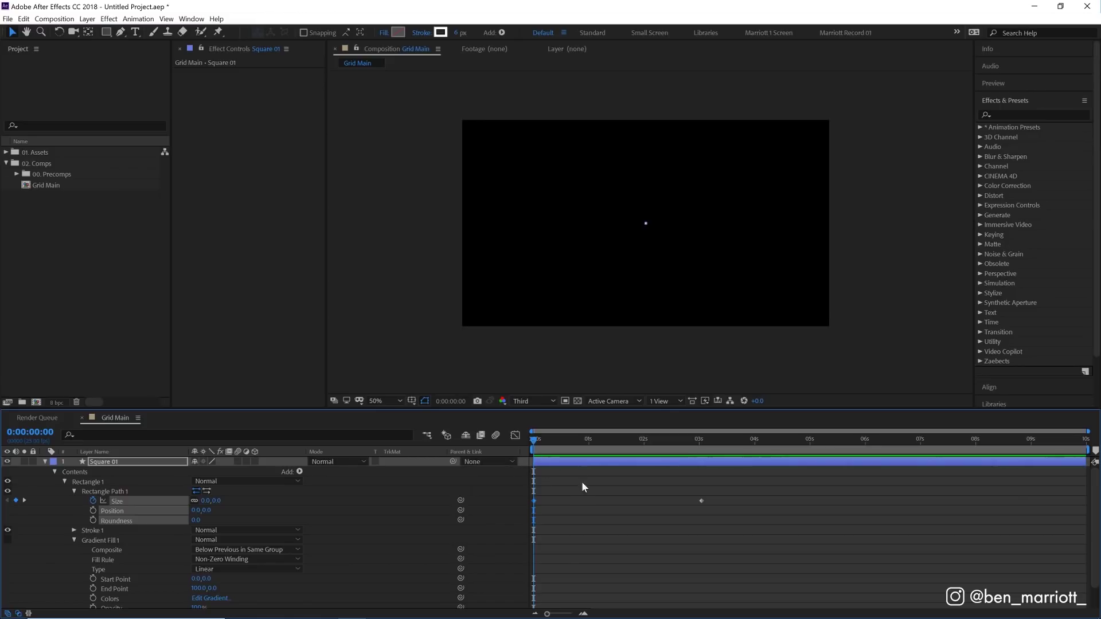
key(F9)
key(space)
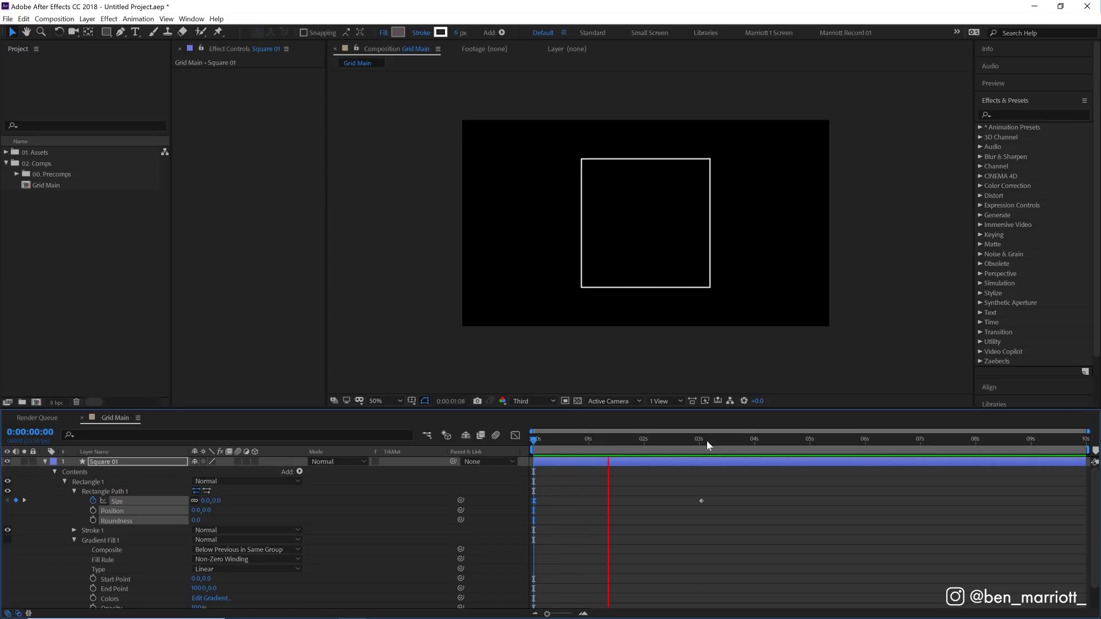
key(space)
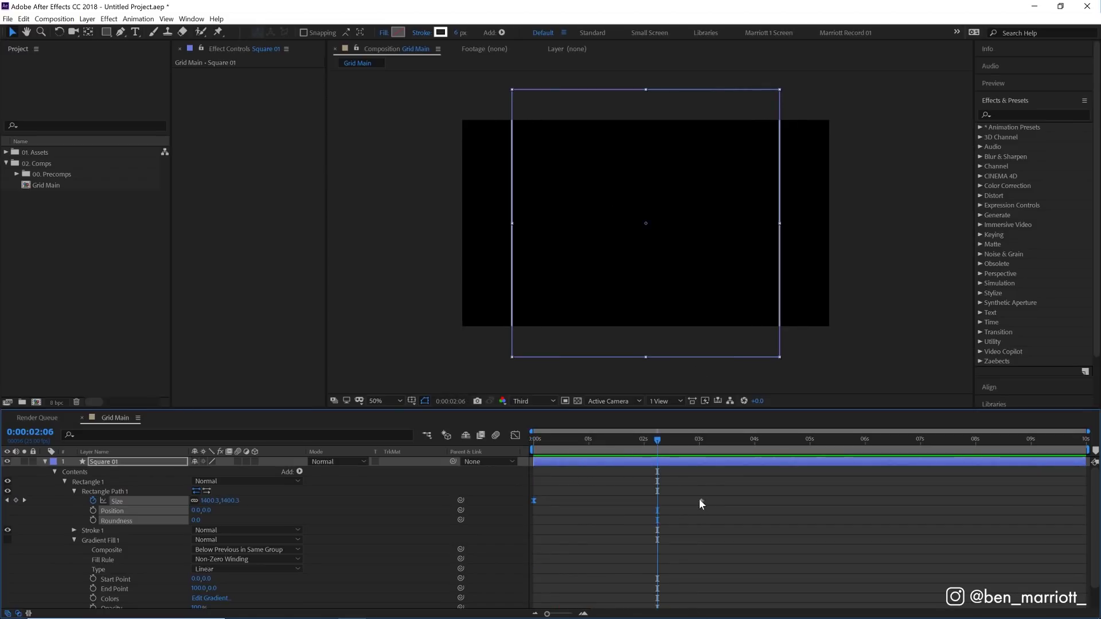
Move the final Size keyframe to two seconds, preview, and select both keyframes
drag(700, 500, 644, 500)
key(space)
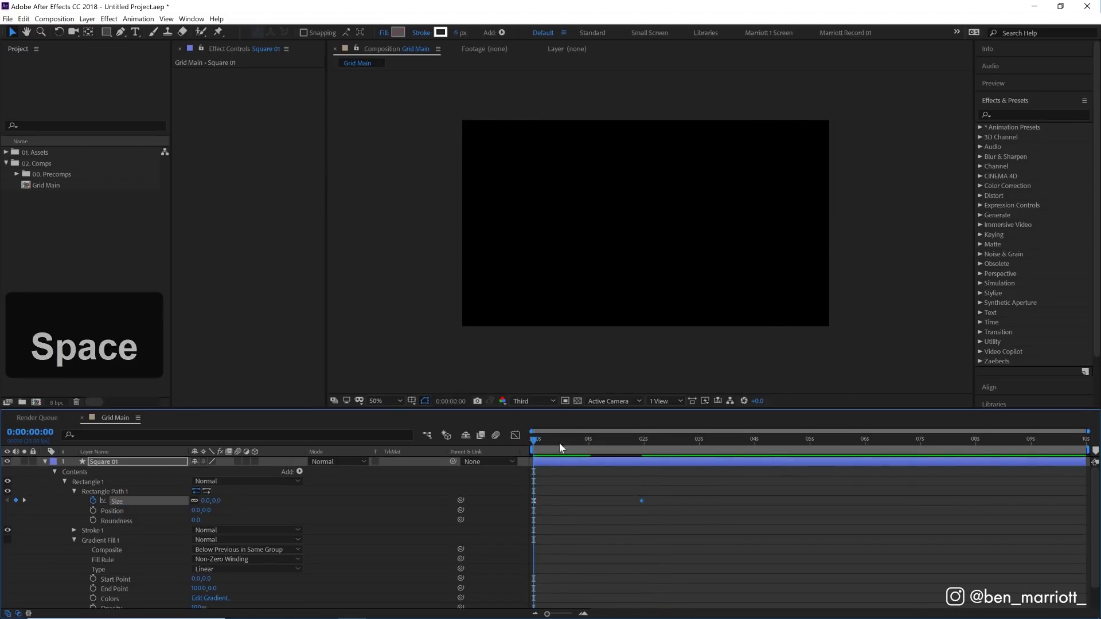
click(675, 489)
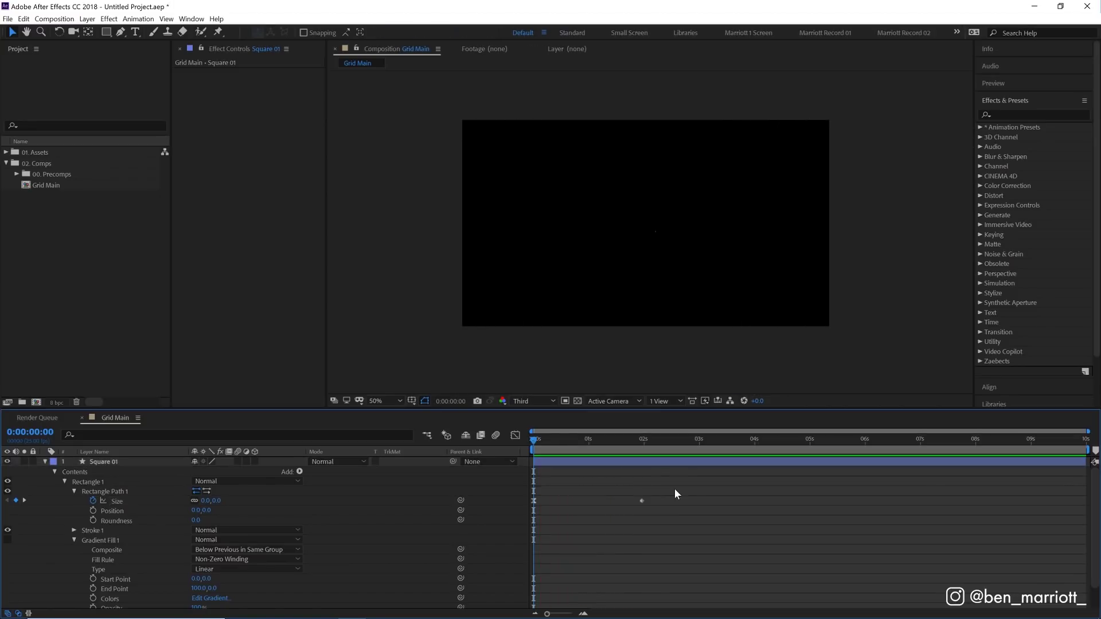
drag(674, 488, 490, 521)
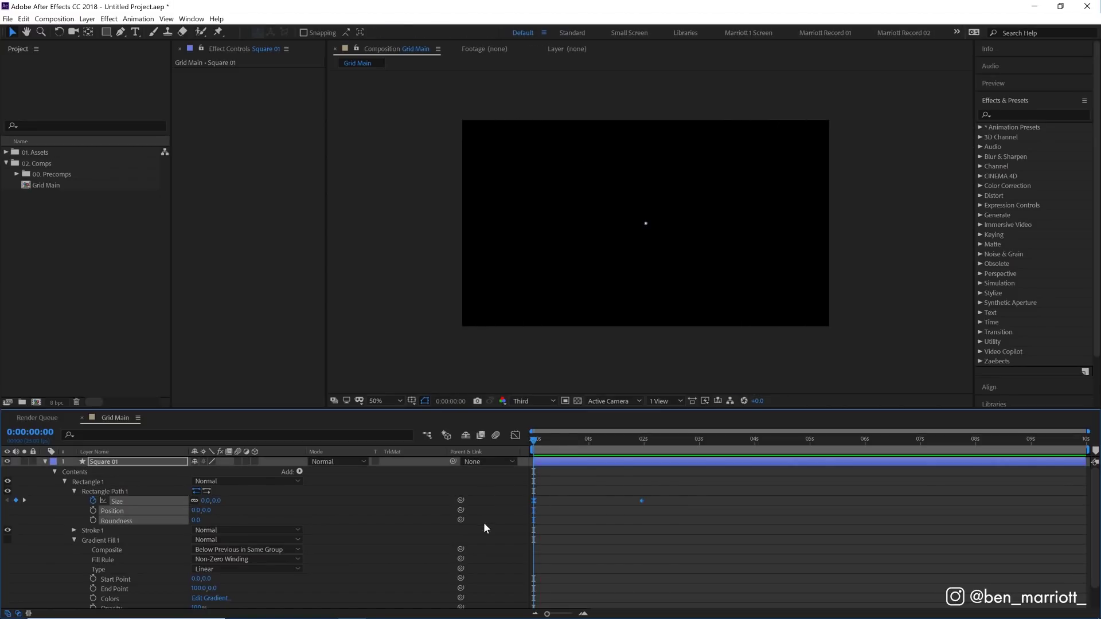
Lengthen both Size keyframes' ease influence in the speed graph
click(515, 435)
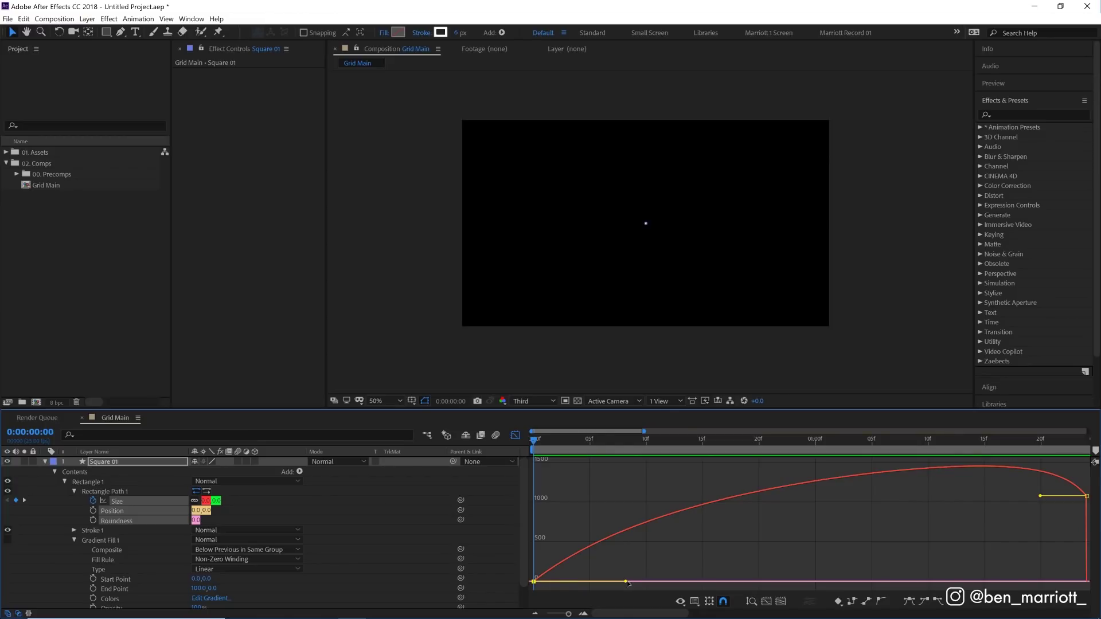
drag(626, 583, 939, 581)
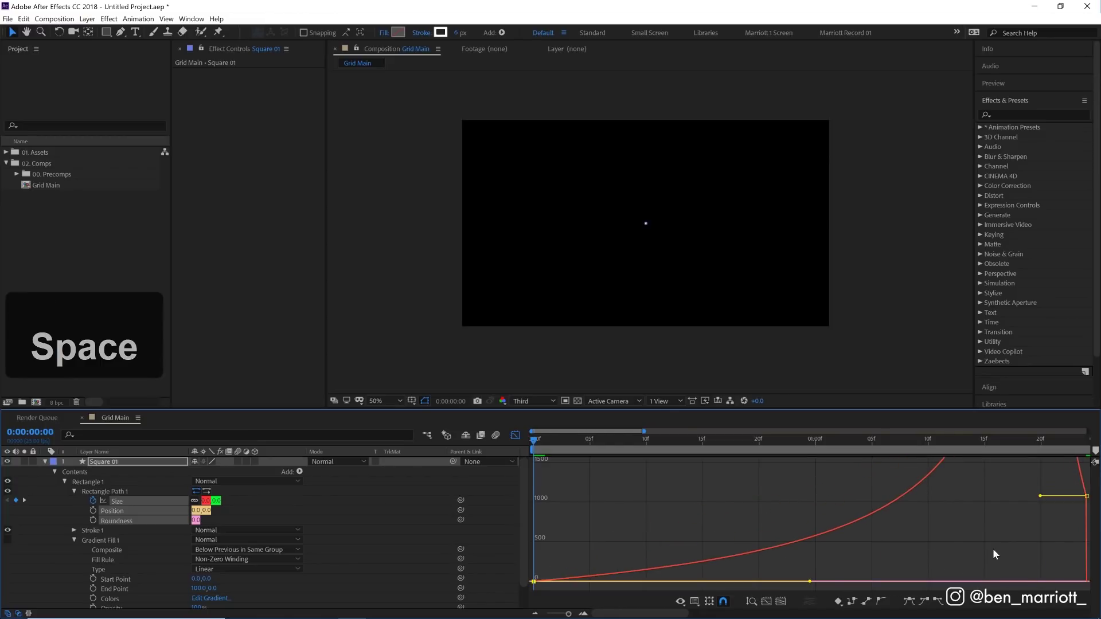
drag(1041, 498, 1082, 498)
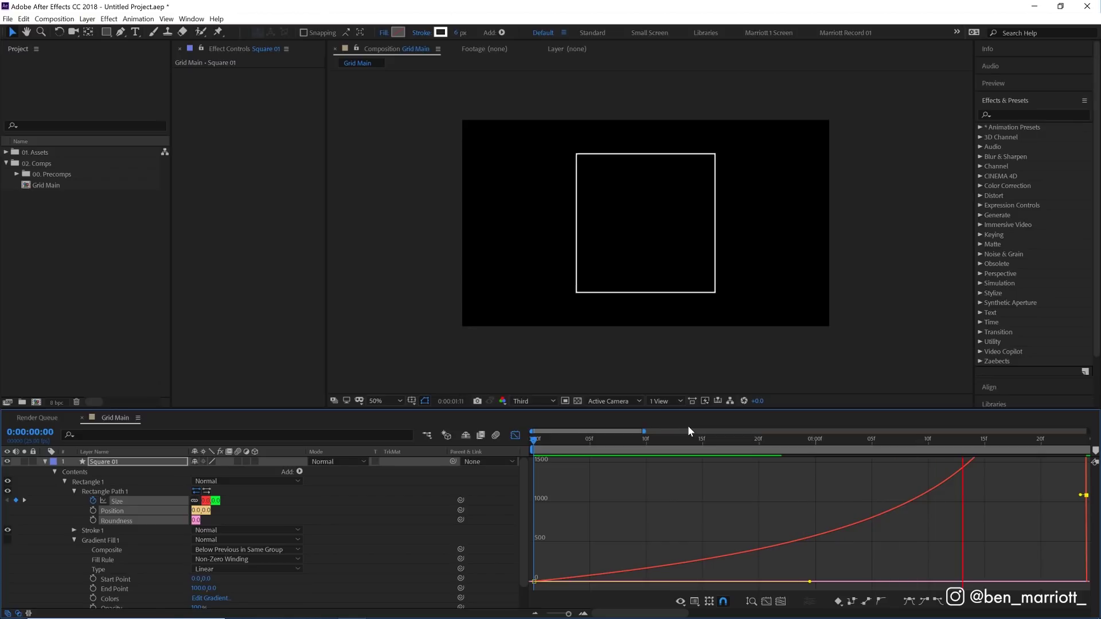
click(516, 434)
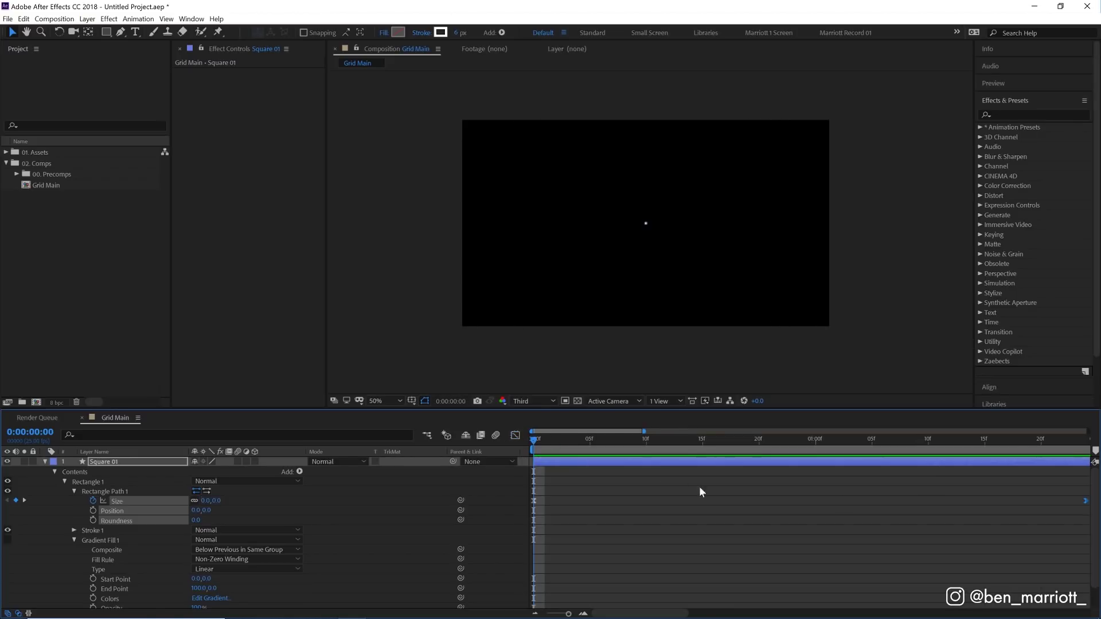
Move the final Size keyframe later and preview the square's growth
drag(638, 500, 656, 500)
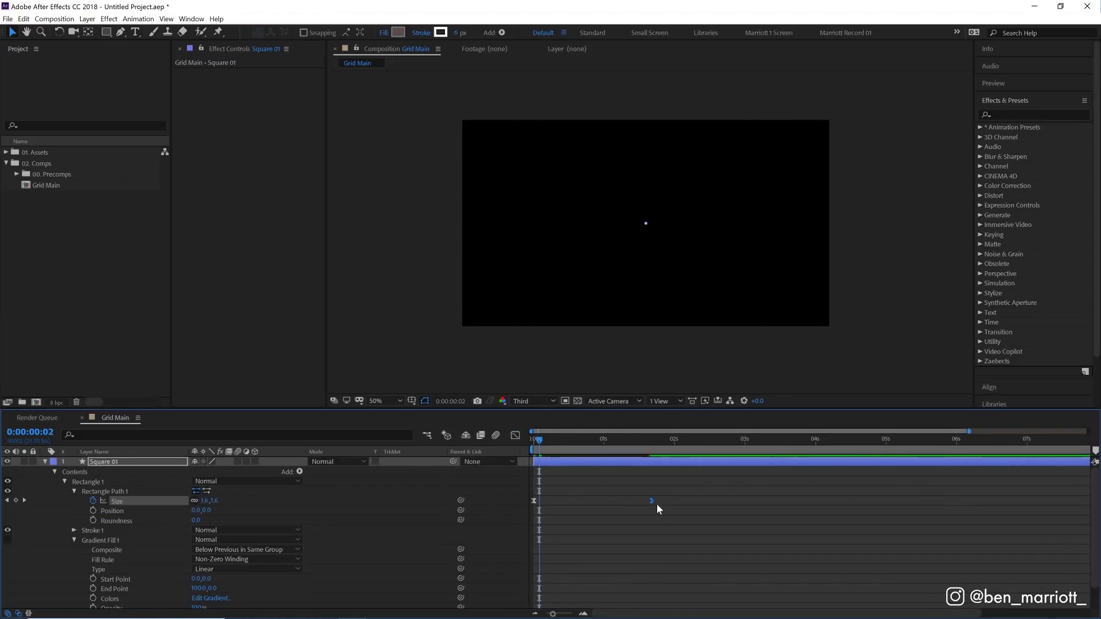
click(535, 440)
key(space)
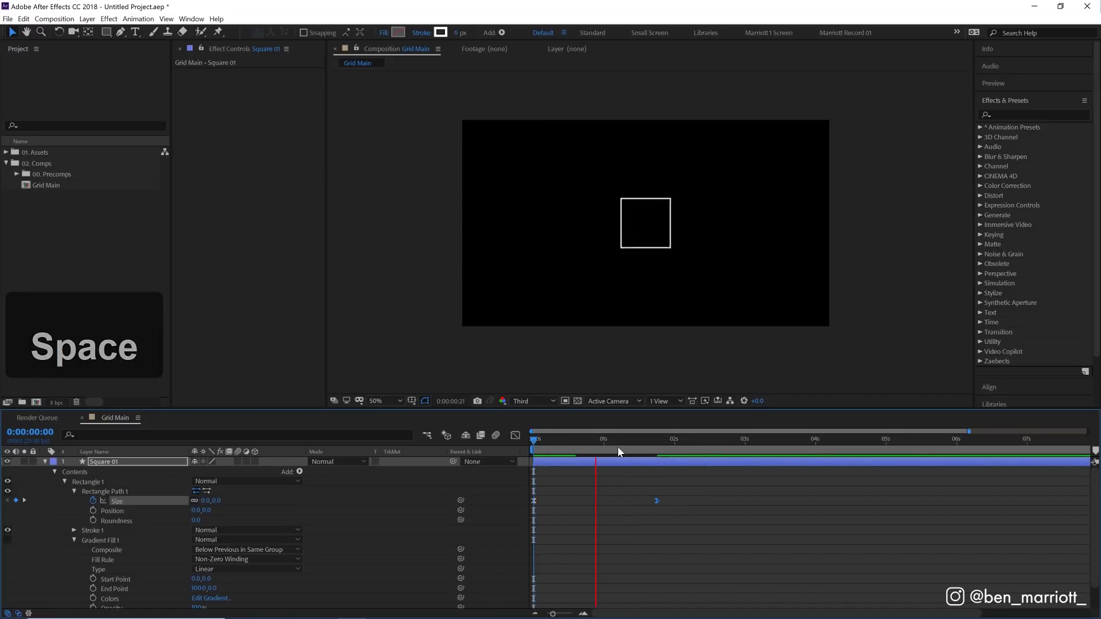
click(585, 461)
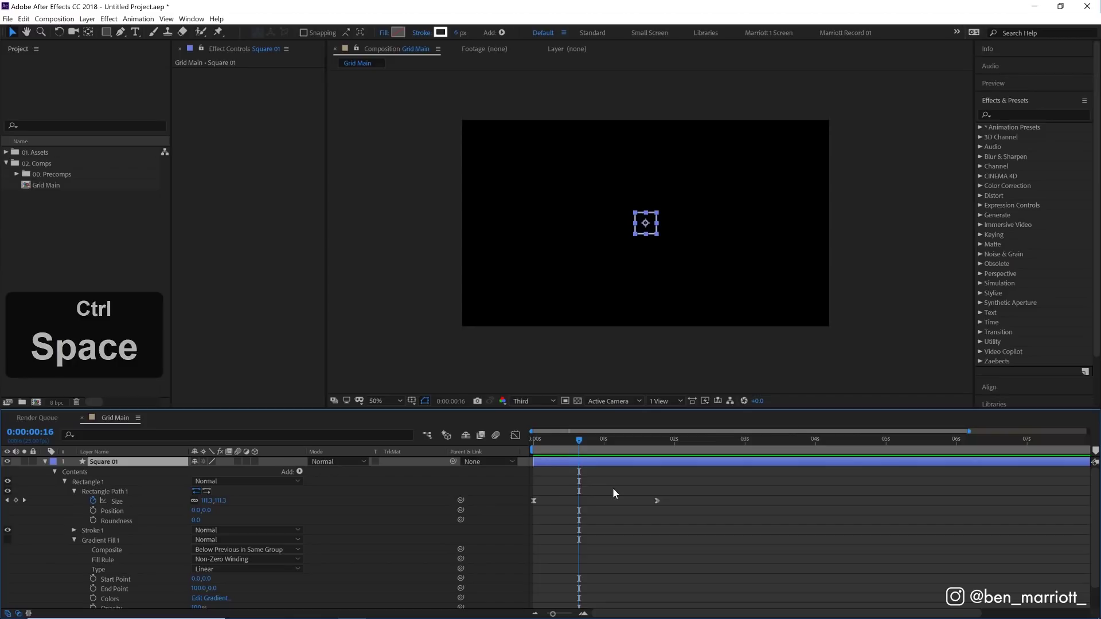
Duplicate the square as Square 02, delay it a few frames, and preview
key(ctrl+d)
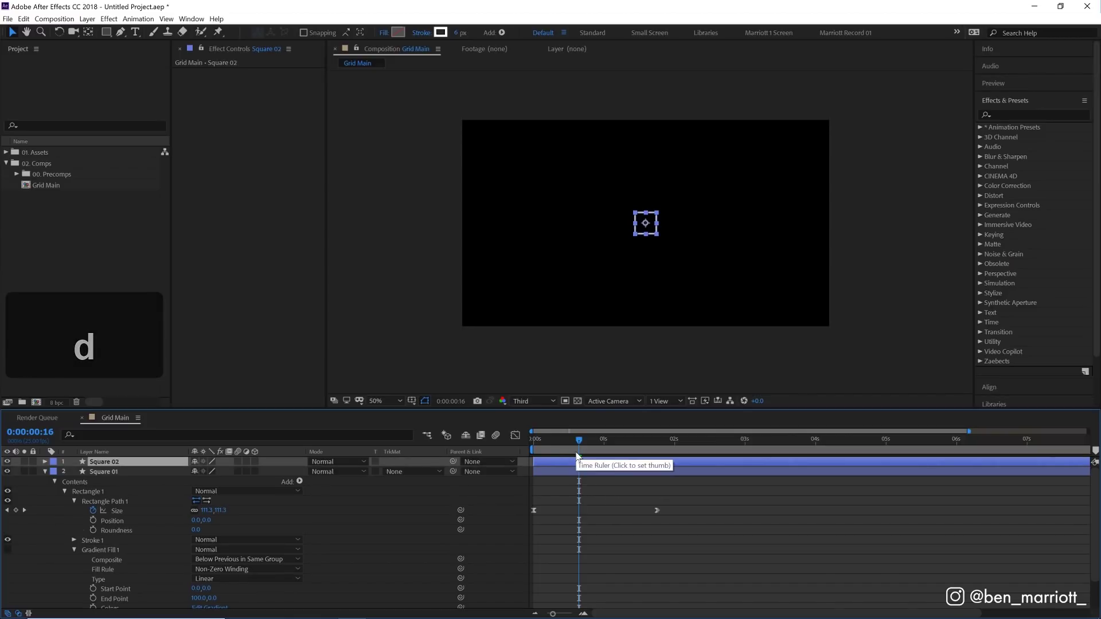
drag(563, 463, 585, 468)
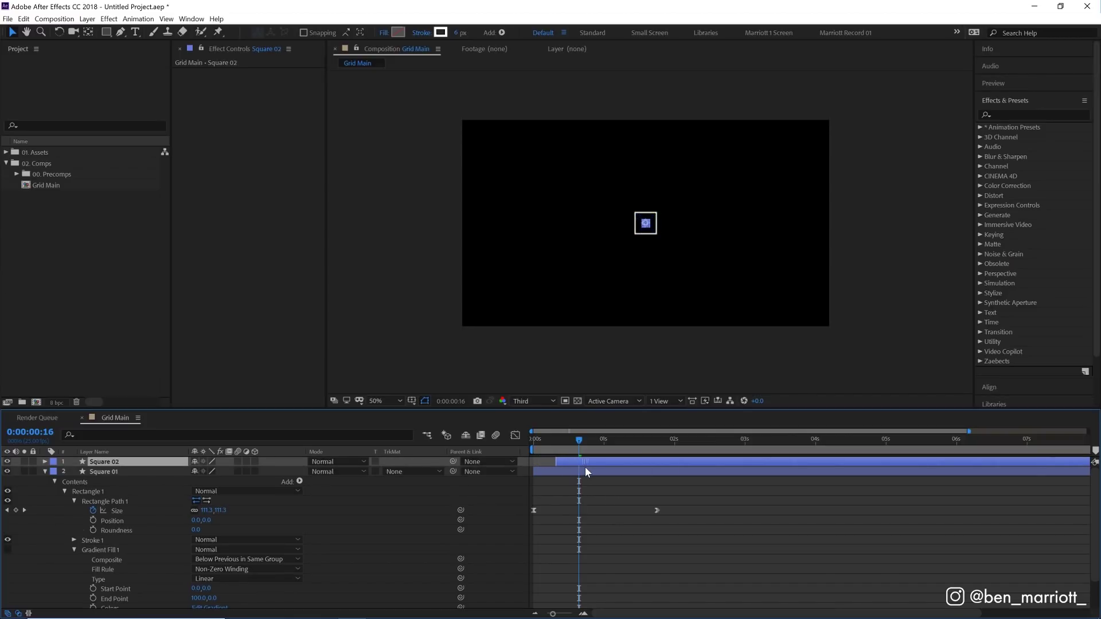
key(space)
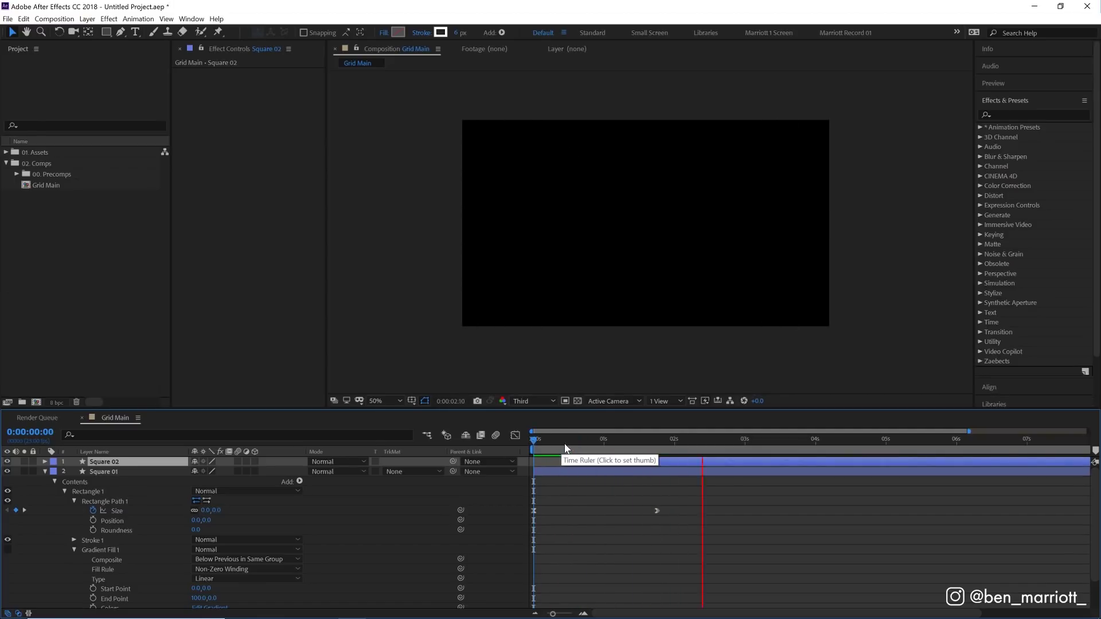
click(566, 443)
Nudge Square 02's start slightly earlier, preview again, and reveal Square 01's animated properties
drag(567, 443, 637, 440)
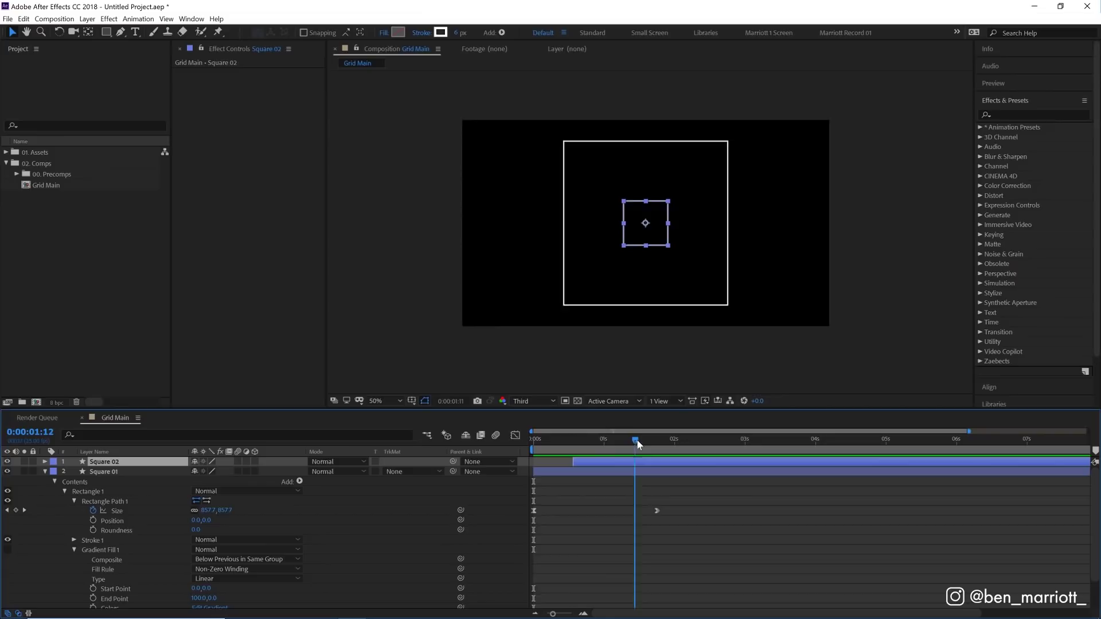
drag(610, 461, 587, 461)
click(525, 441)
key(space)
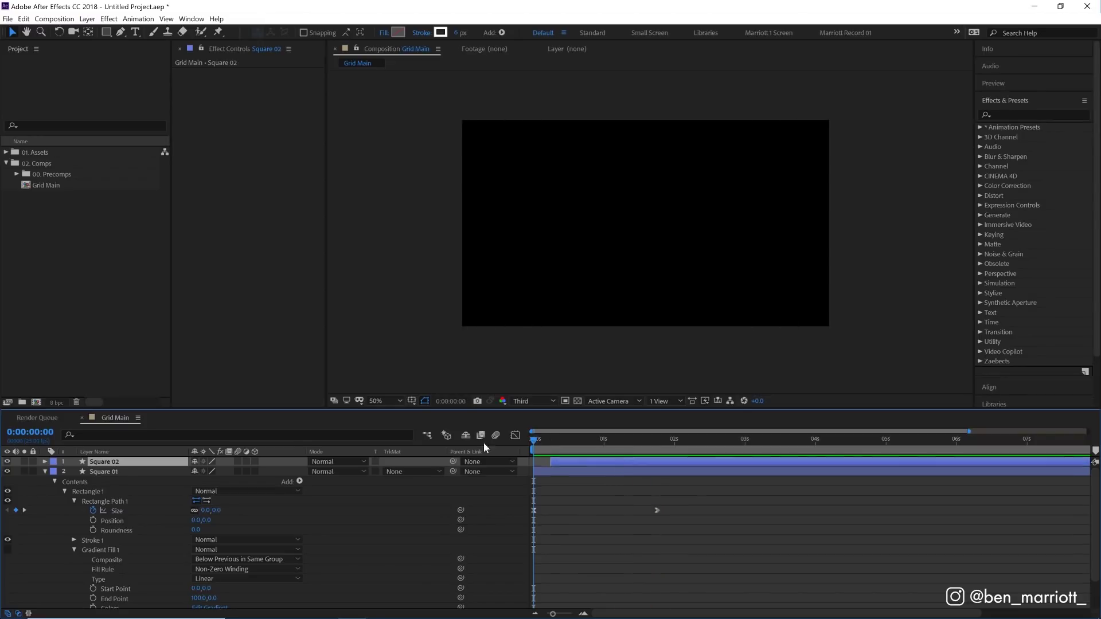
key(u)
click(643, 480)
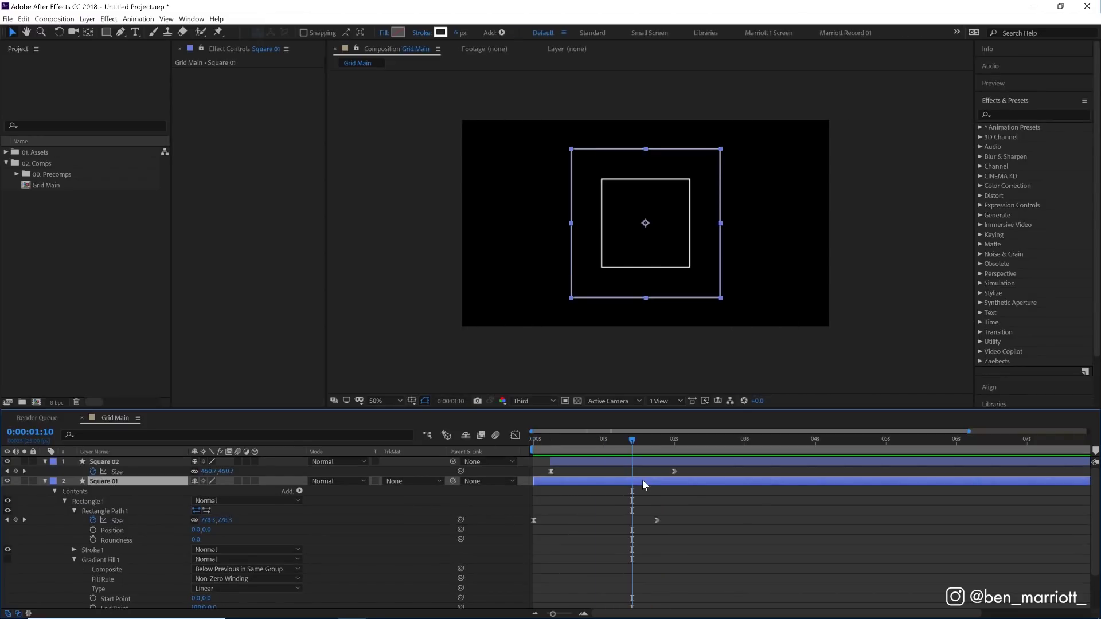
Add a layer marker to Square 01 at frame 6
drag(632, 439, 595, 441)
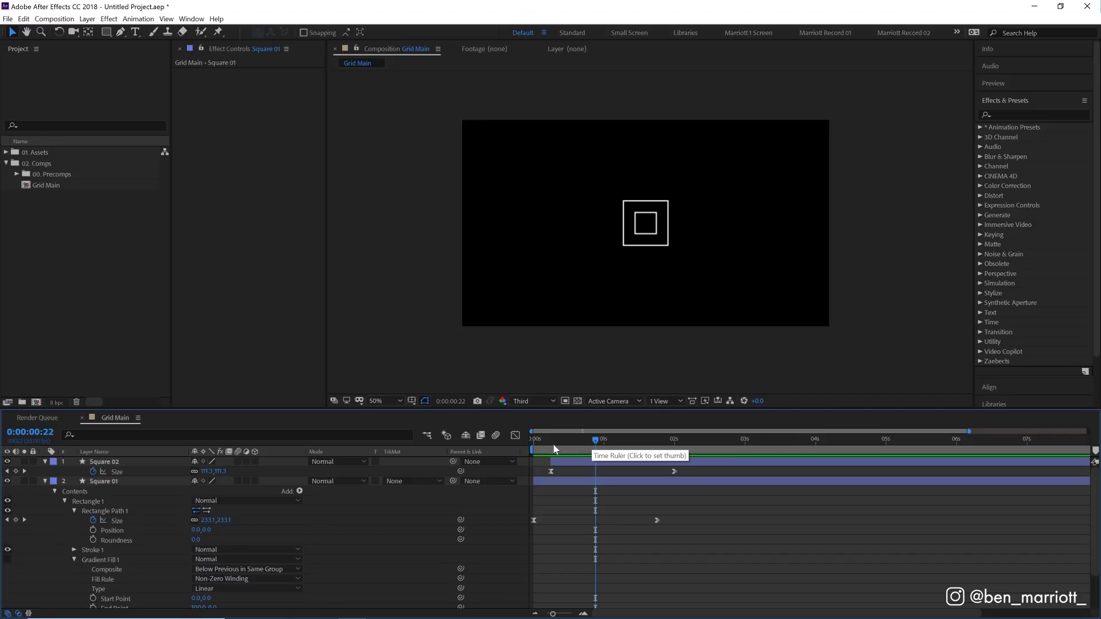
drag(554, 448, 551, 448)
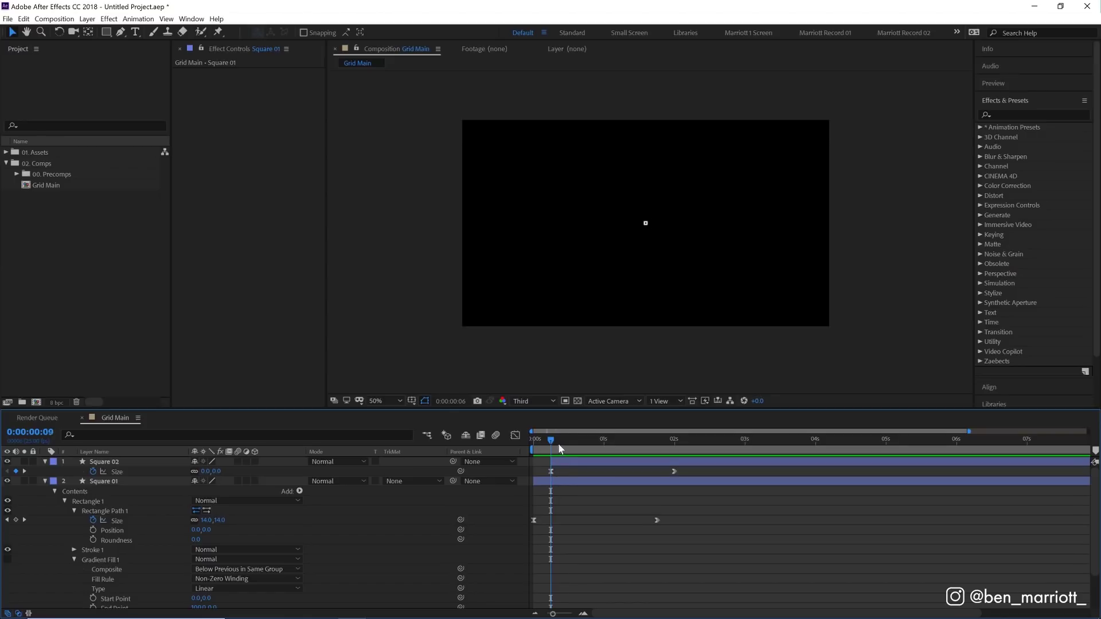
drag(559, 443, 552, 442)
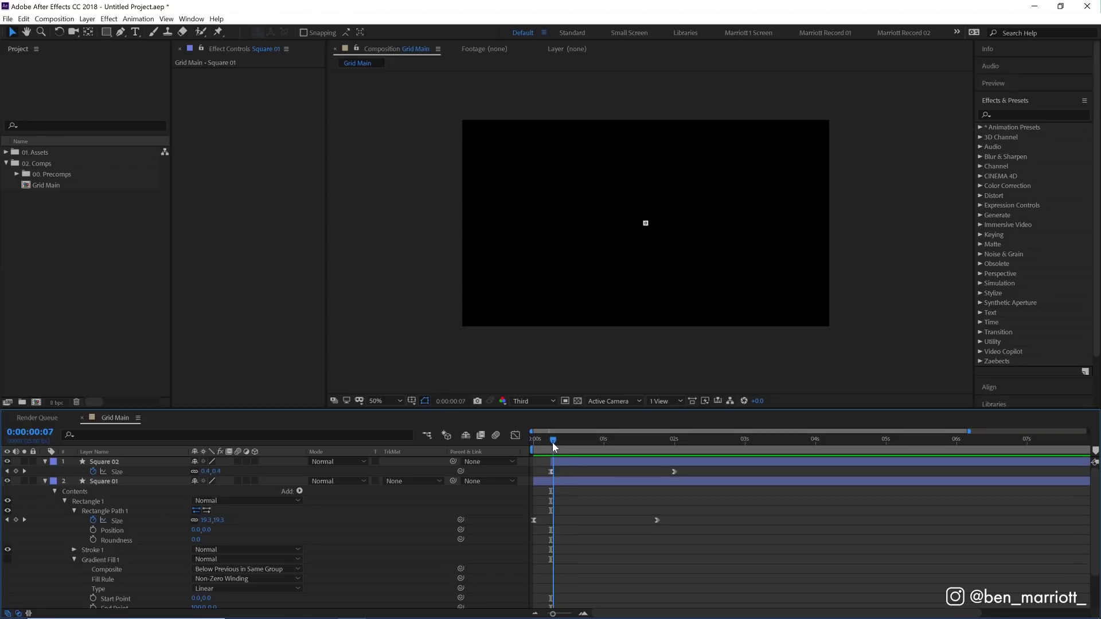
click(548, 480)
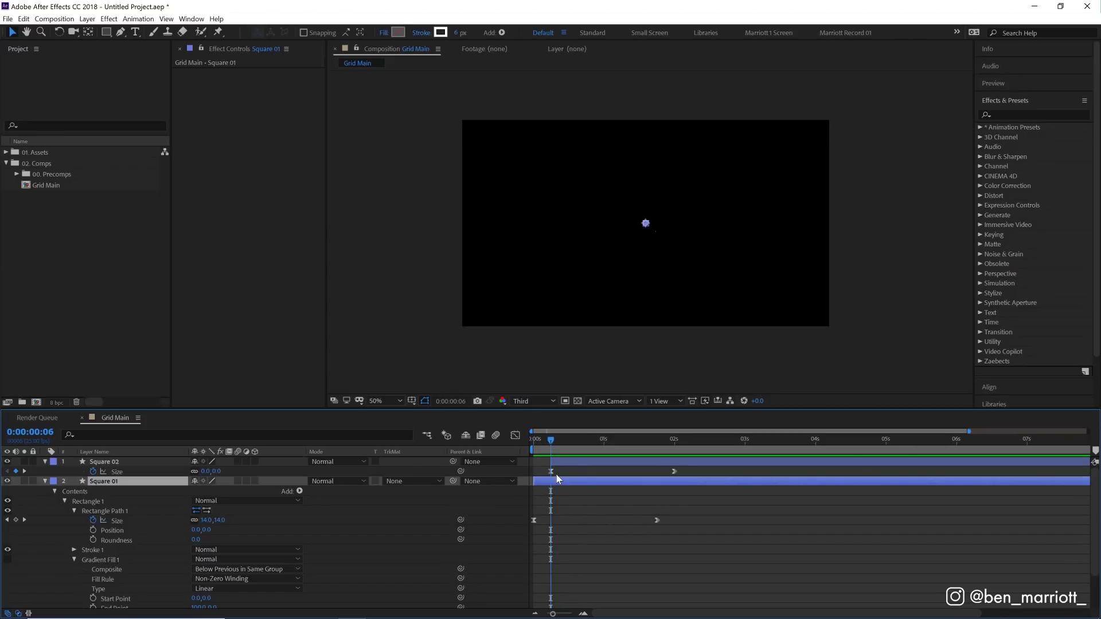
key(KP_Multiply)
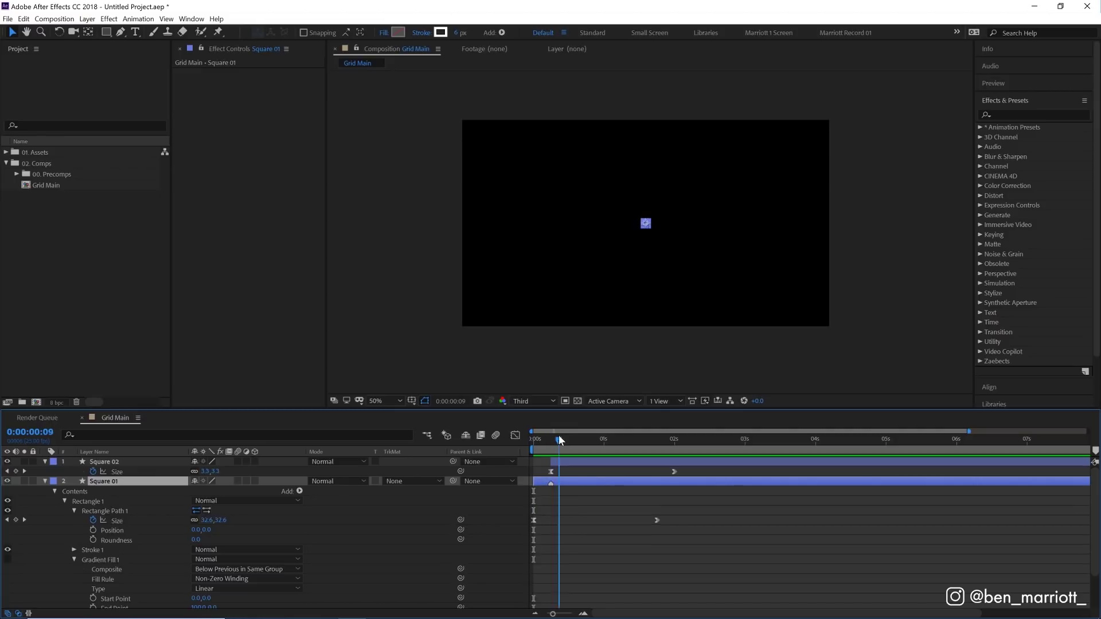
Trim Square 01's out point to 0:00:02:01
key(Home)
drag(543, 443, 677, 442)
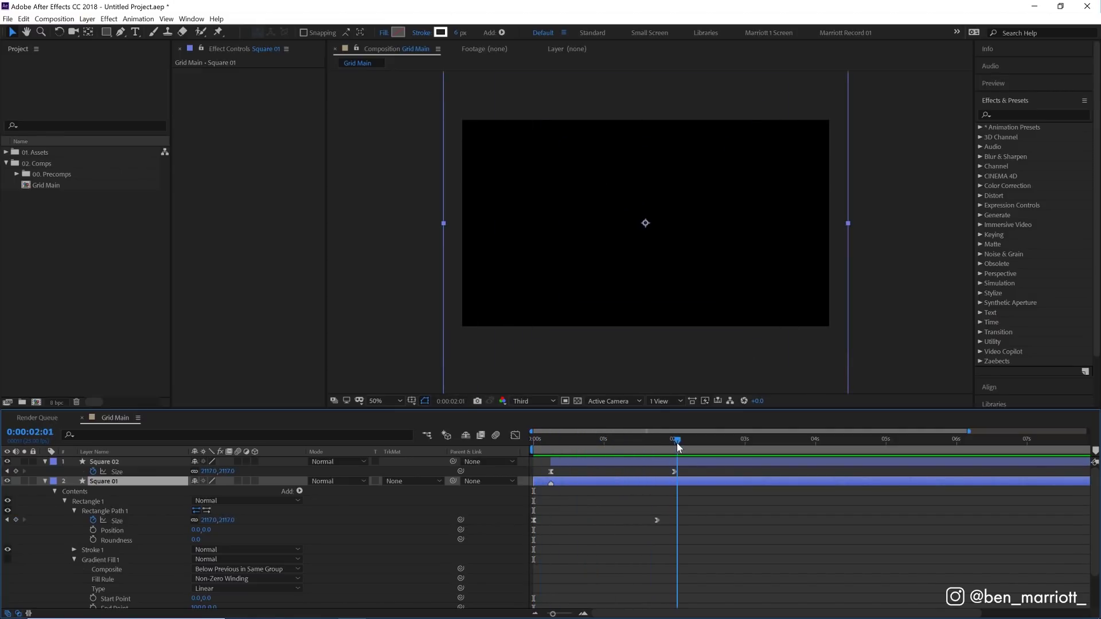
click(671, 481)
key(alt)
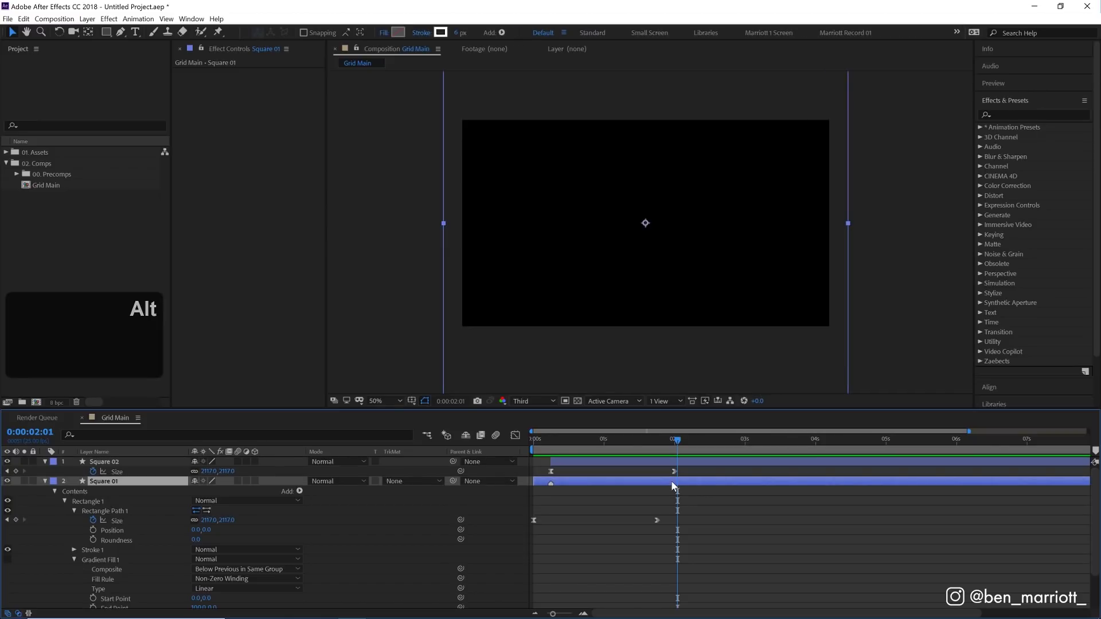
key(alt+bracketright)
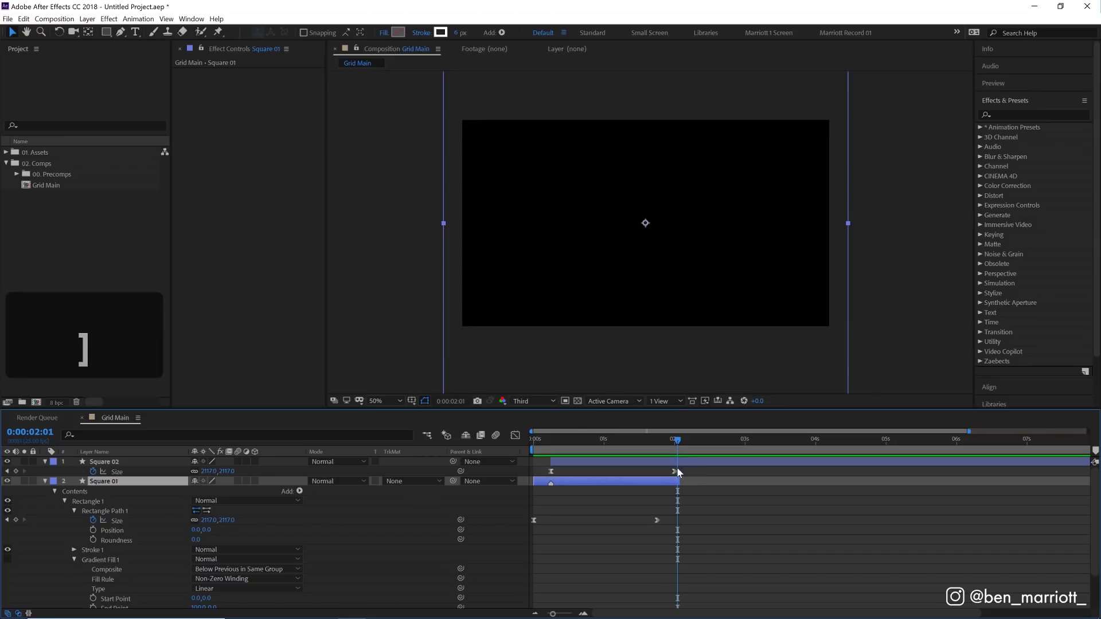
click(718, 487)
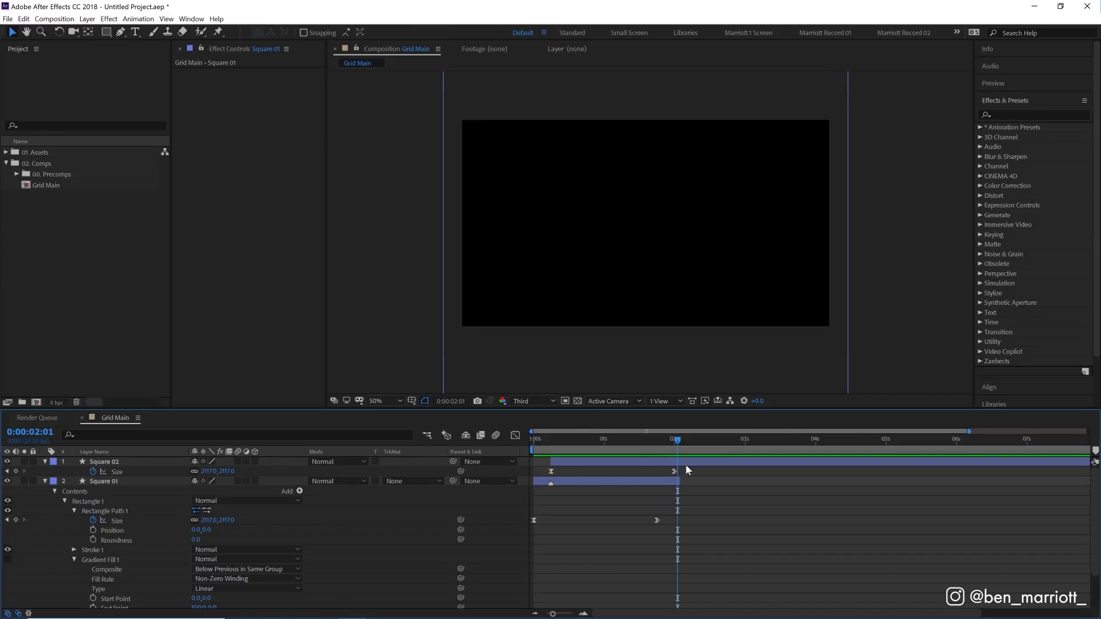
Delete the old Square 02, make new copies Square 02 and 03 each a few frames later, and preview
click(652, 463)
key(BackSpace)
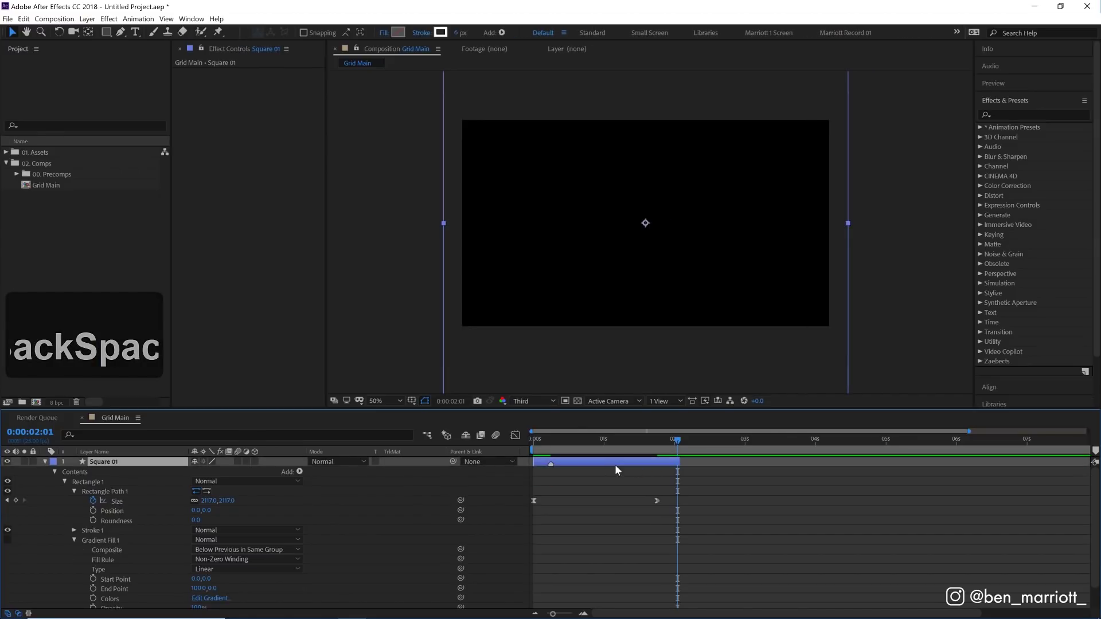
key(ctrl+d)
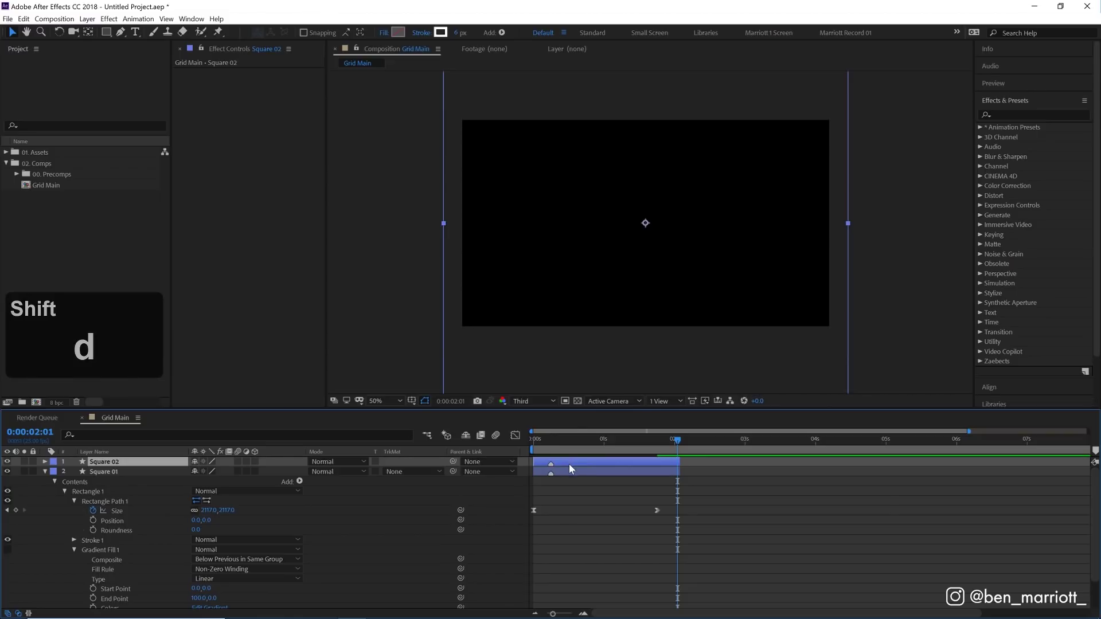
drag(567, 462, 587, 464)
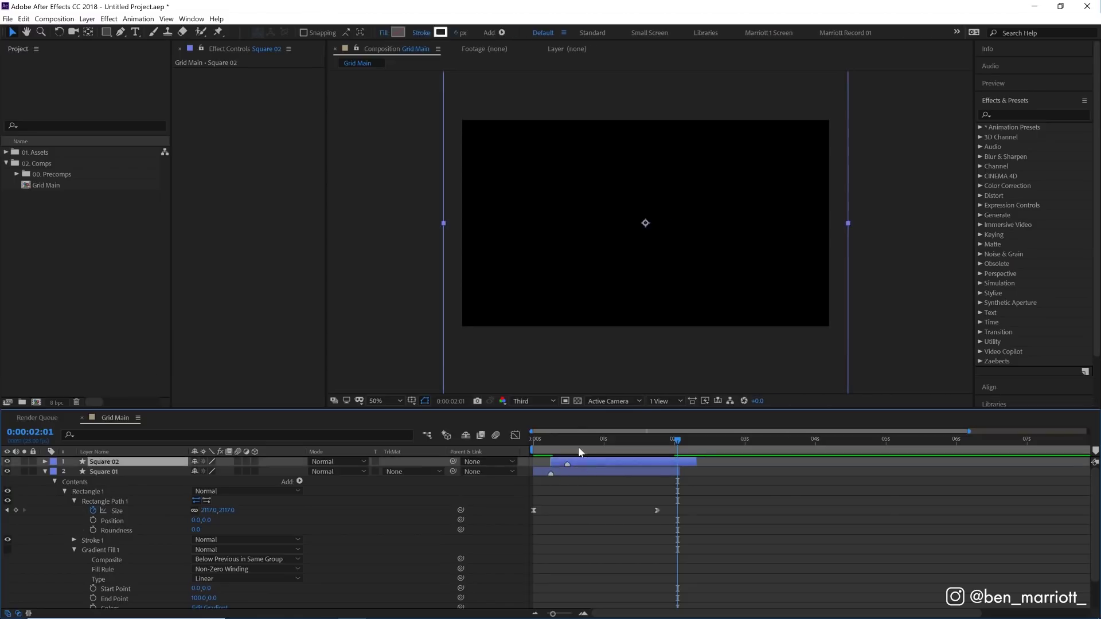
key(ctrl+d)
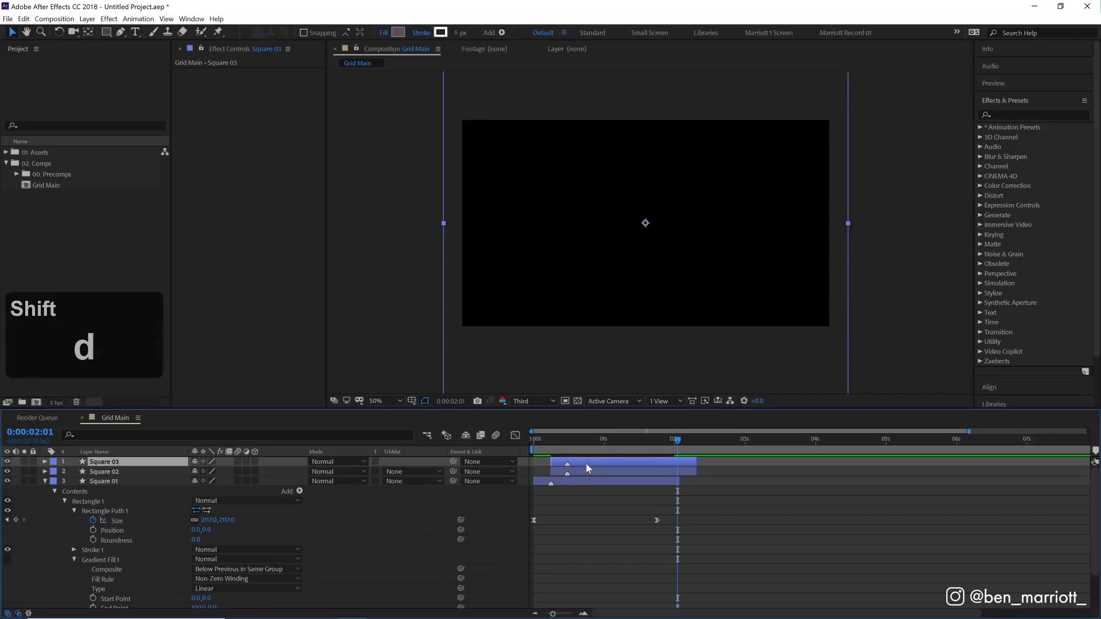
drag(586, 462, 602, 463)
click(535, 448)
key(space)
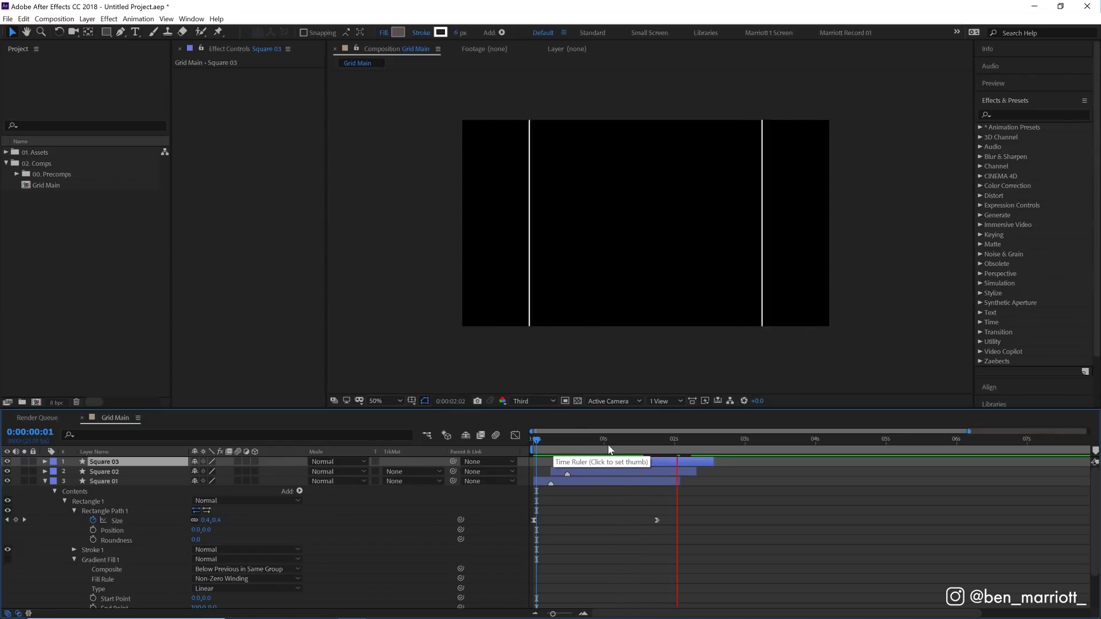
Duplicate the three square layers, move the copies to the top, and offset them later
click(618, 493)
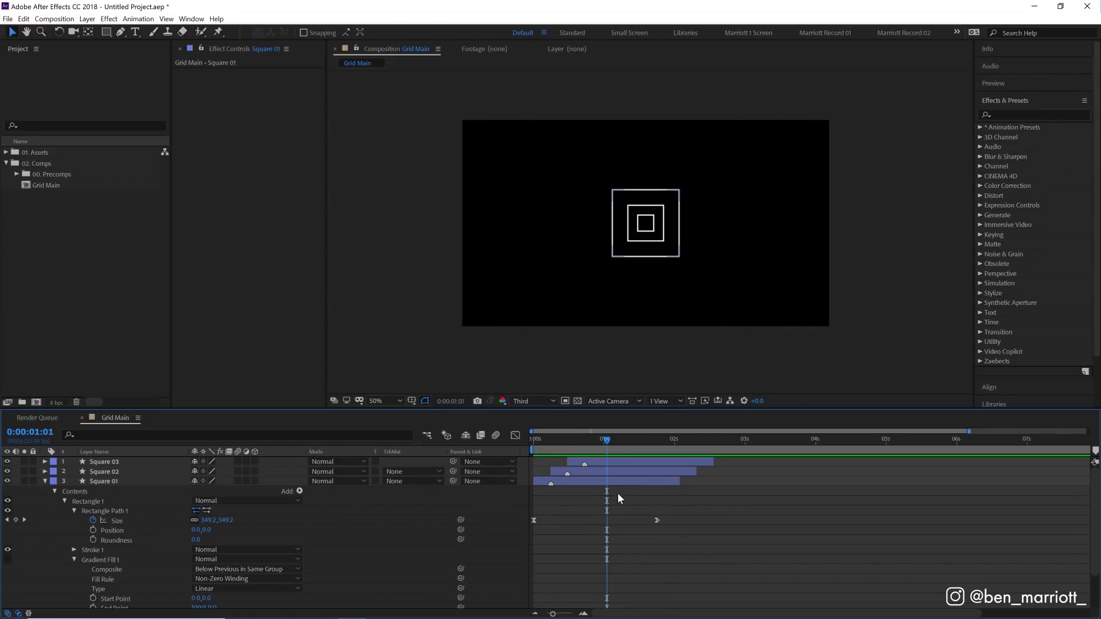
click(589, 481)
key(shift+BackSpace)
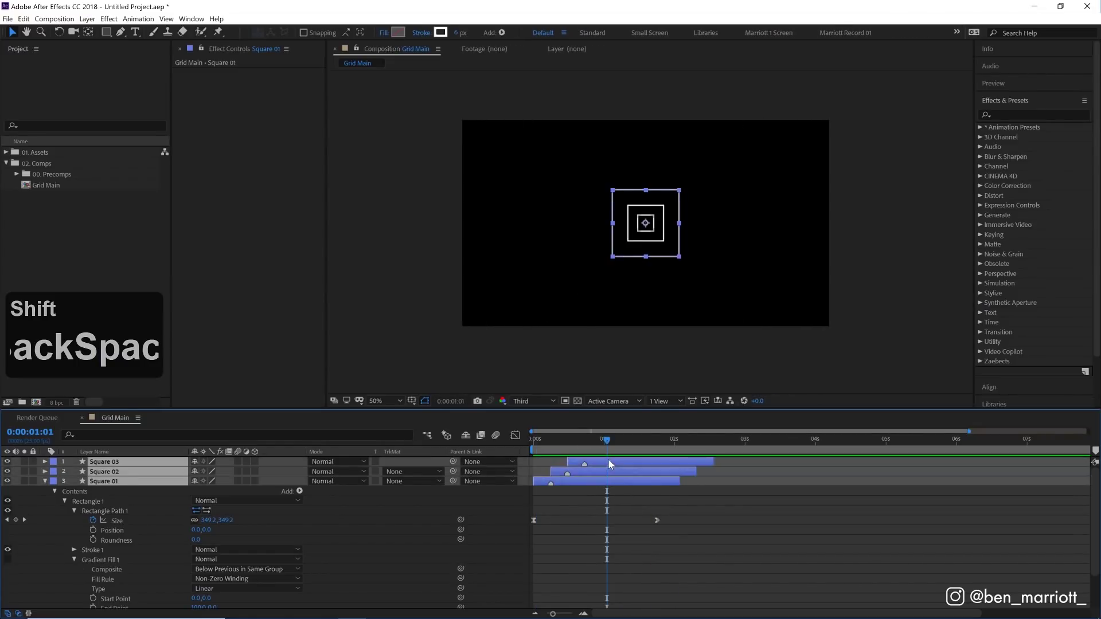
shift+click(610, 463)
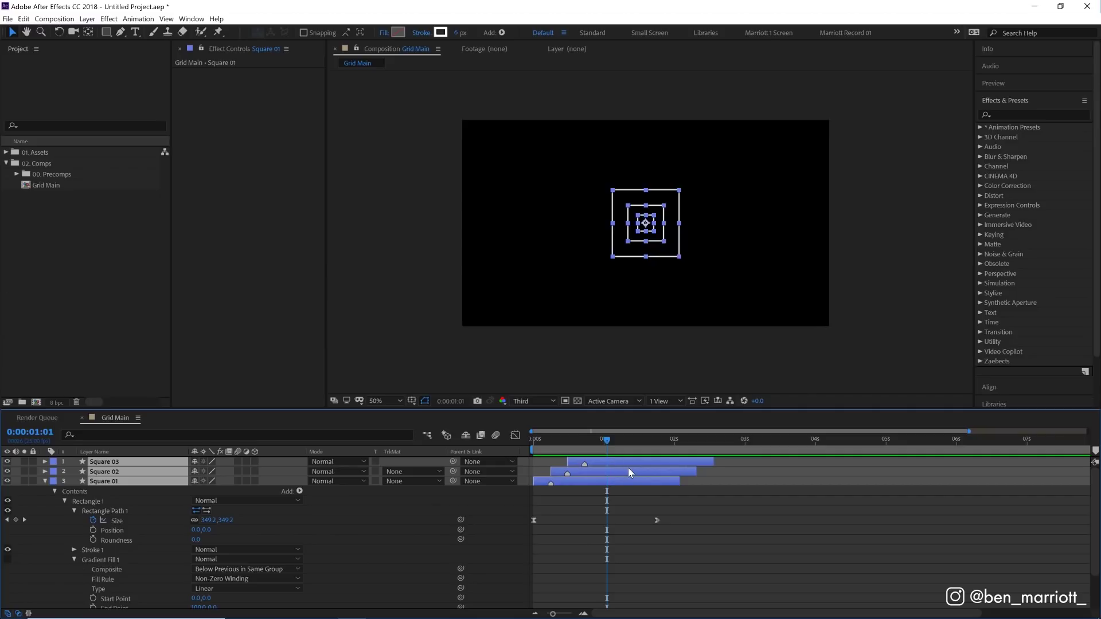
key(ctrl)
key(ctrl+d)
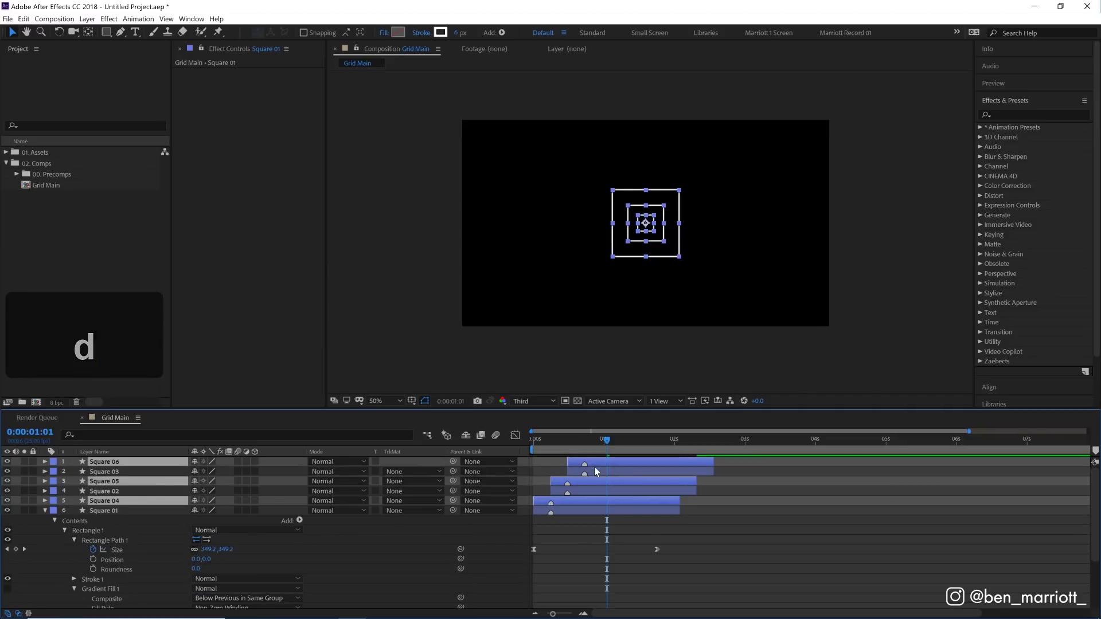
key(ctrl)
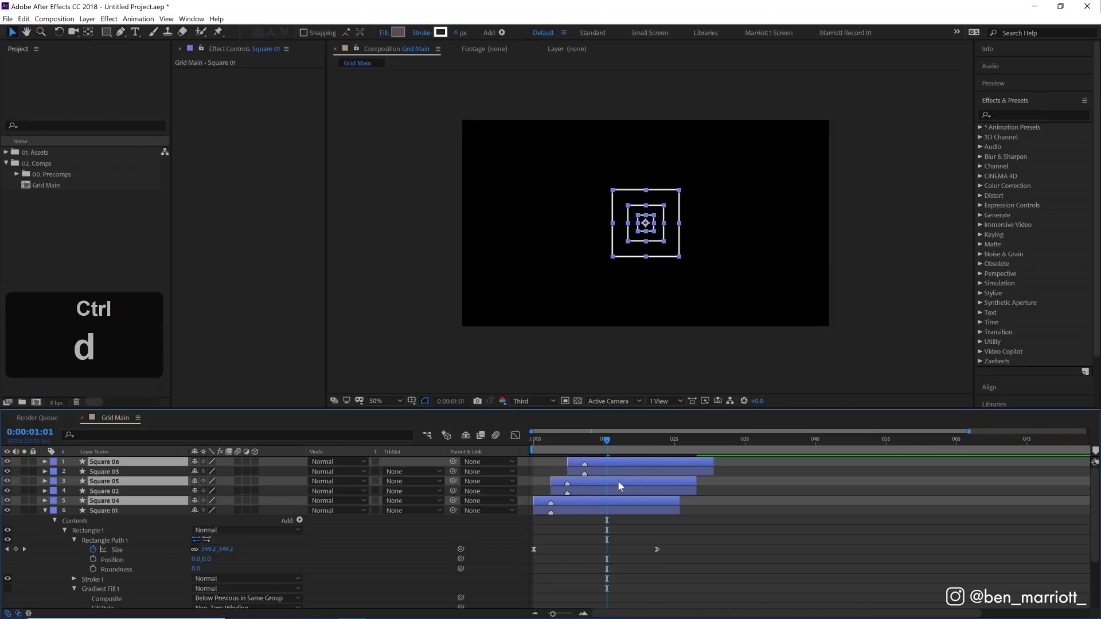
key(ctrl+bracketright)
key(ctrl+bracketright)
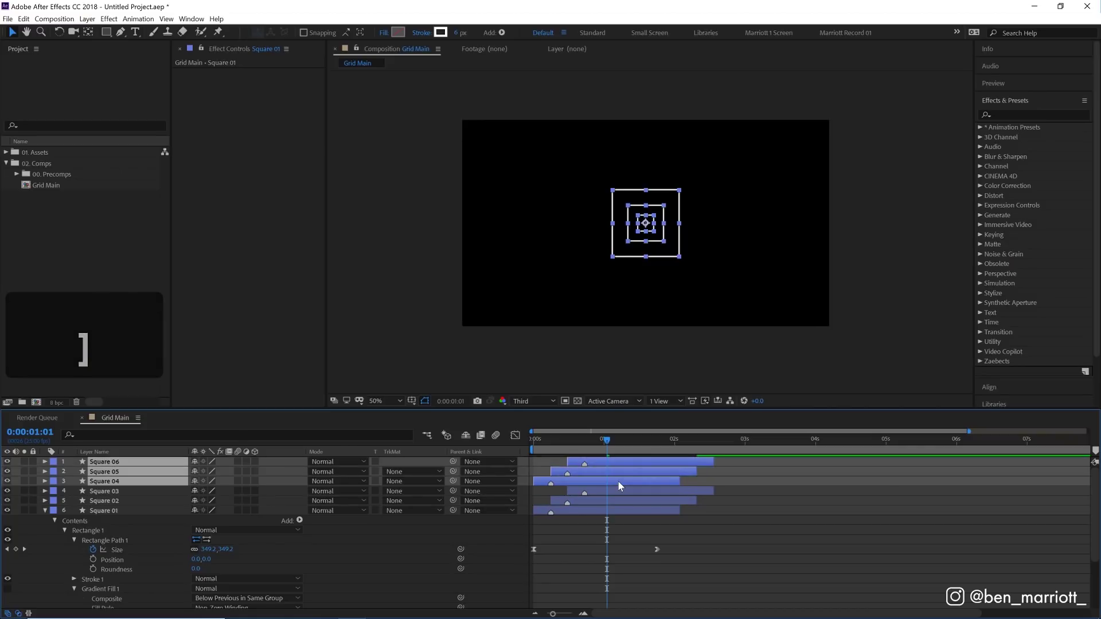
drag(617, 481, 689, 483)
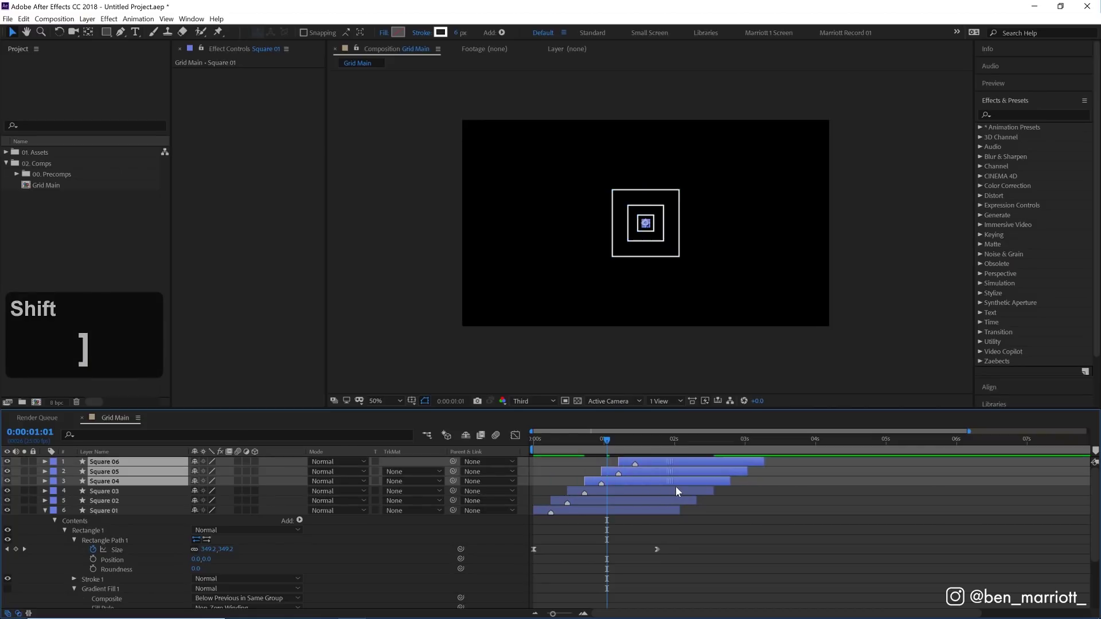
Select all six square layers and preview the stacked animation
click(629, 510)
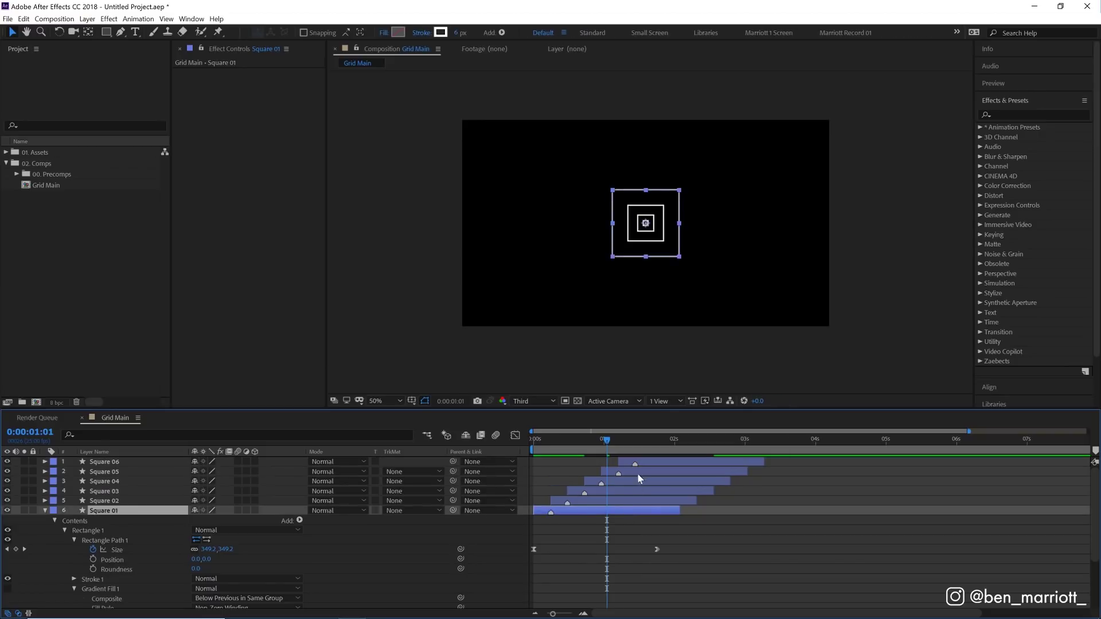
shift+click(650, 459)
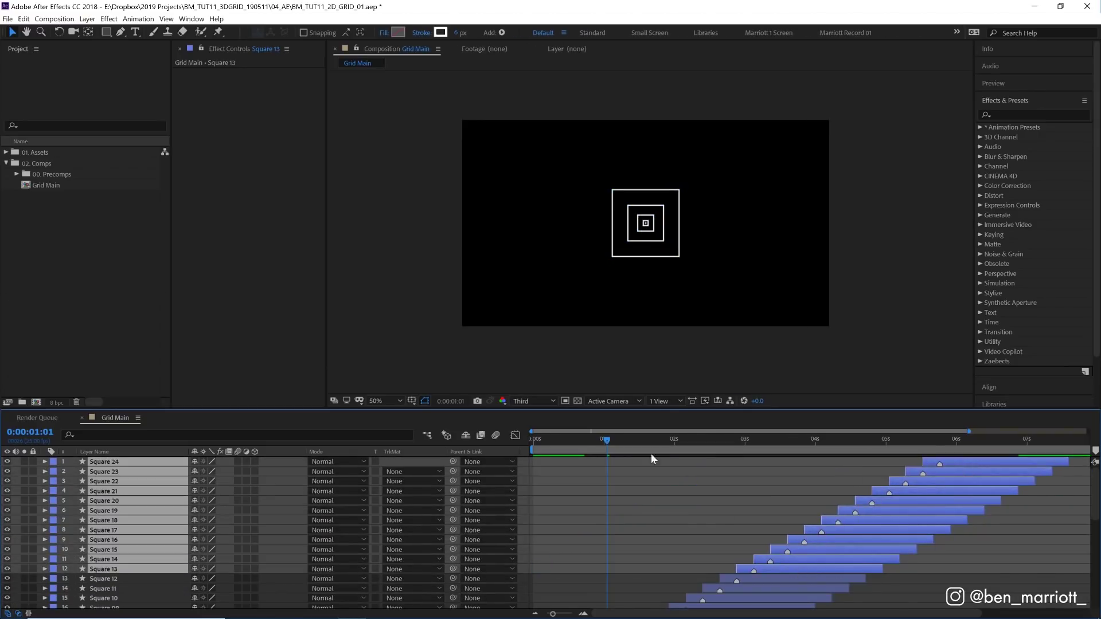
key(space)
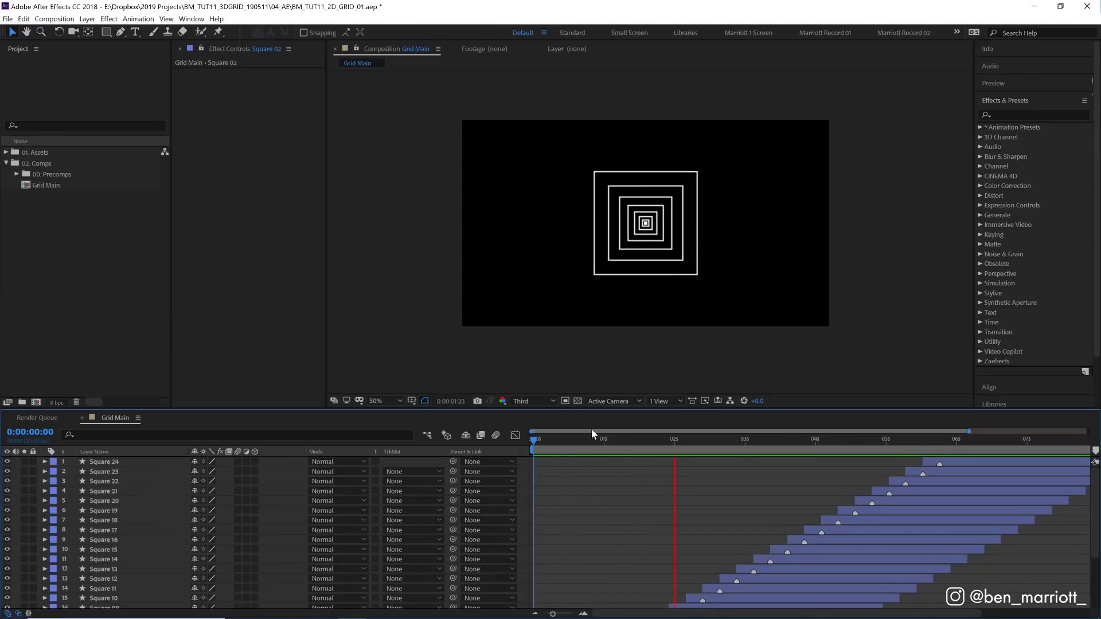
Set the work area start at 0:00:03:03
mouse_move(667, 441)
mouse_down()
mouse_move(648, 445)
mouse_move(744, 444)
mouse_up()
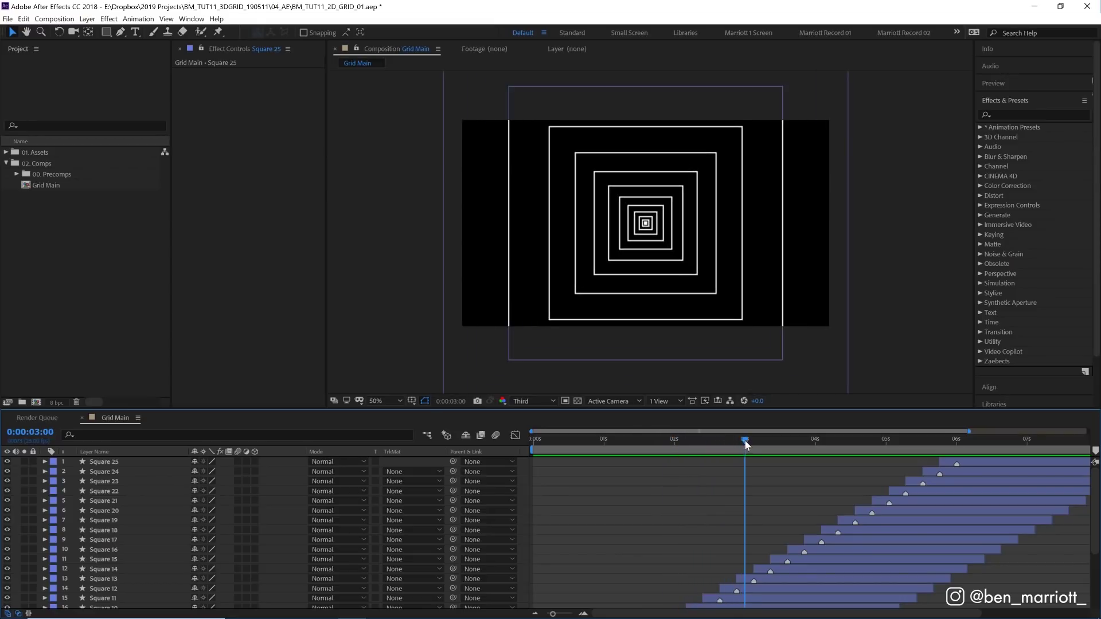
drag(744, 444, 747, 445)
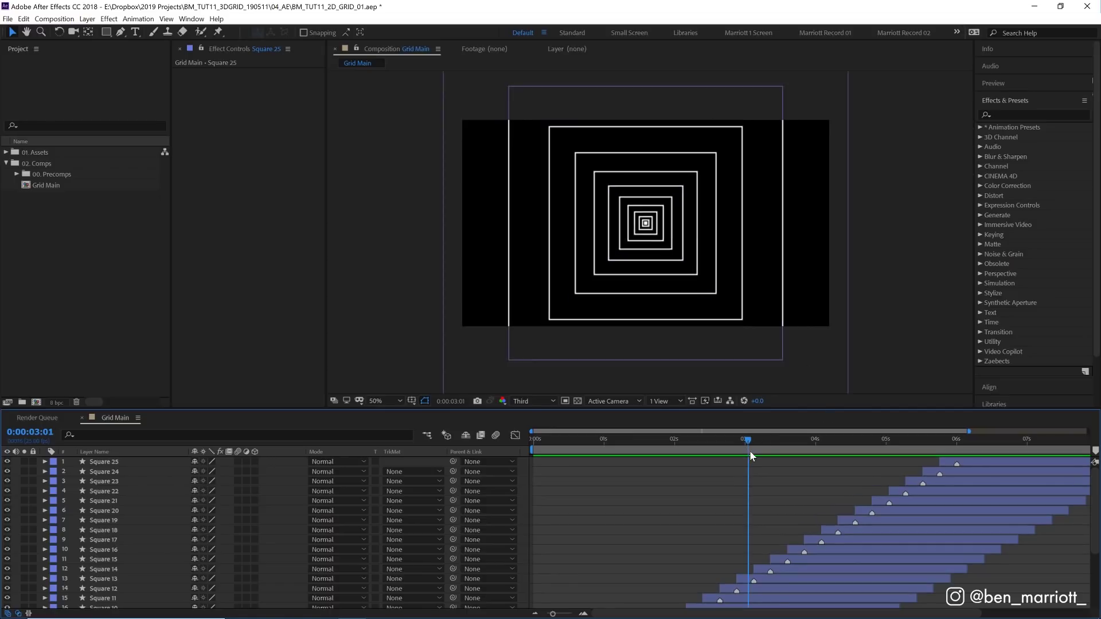
drag(749, 444, 752, 444)
click(763, 569)
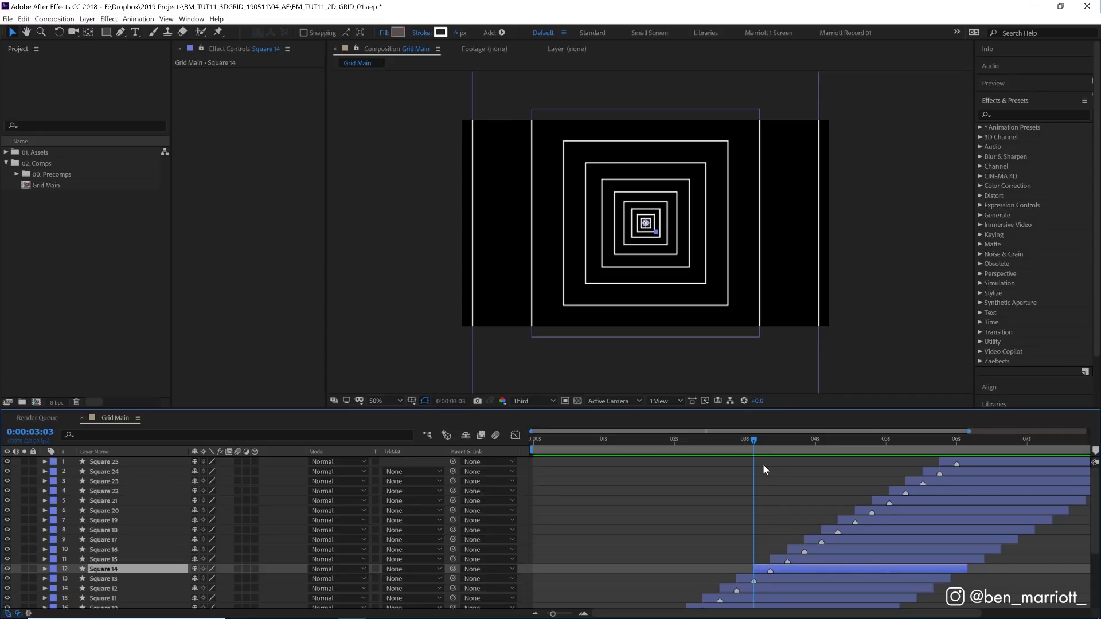
key(b)
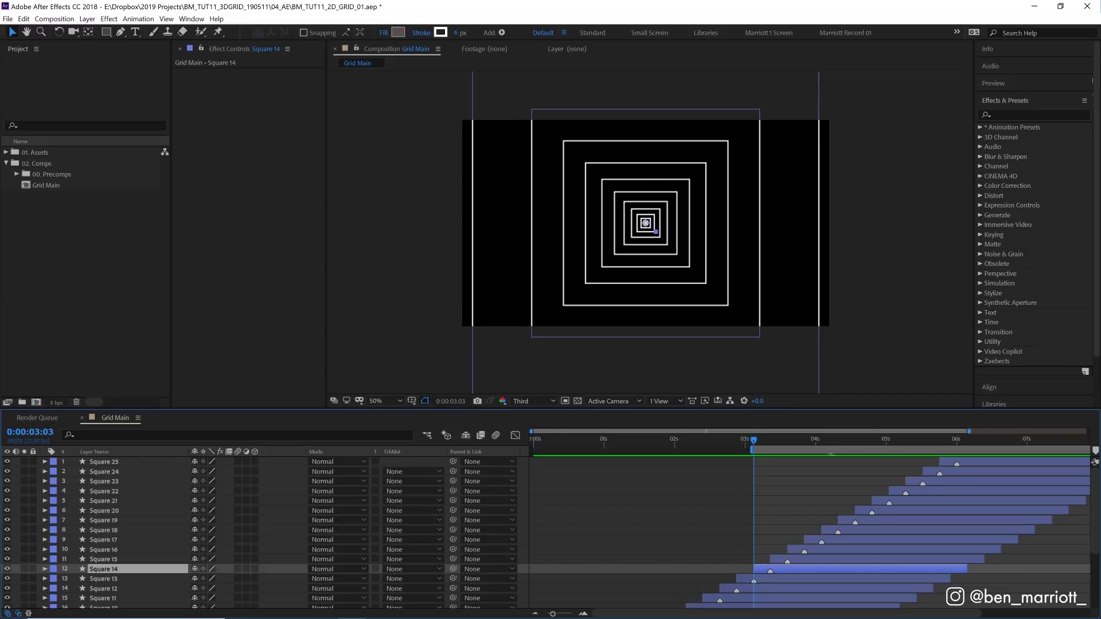
Set the work area end at 0:00:05:19 and play the looping preview
click(934, 446)
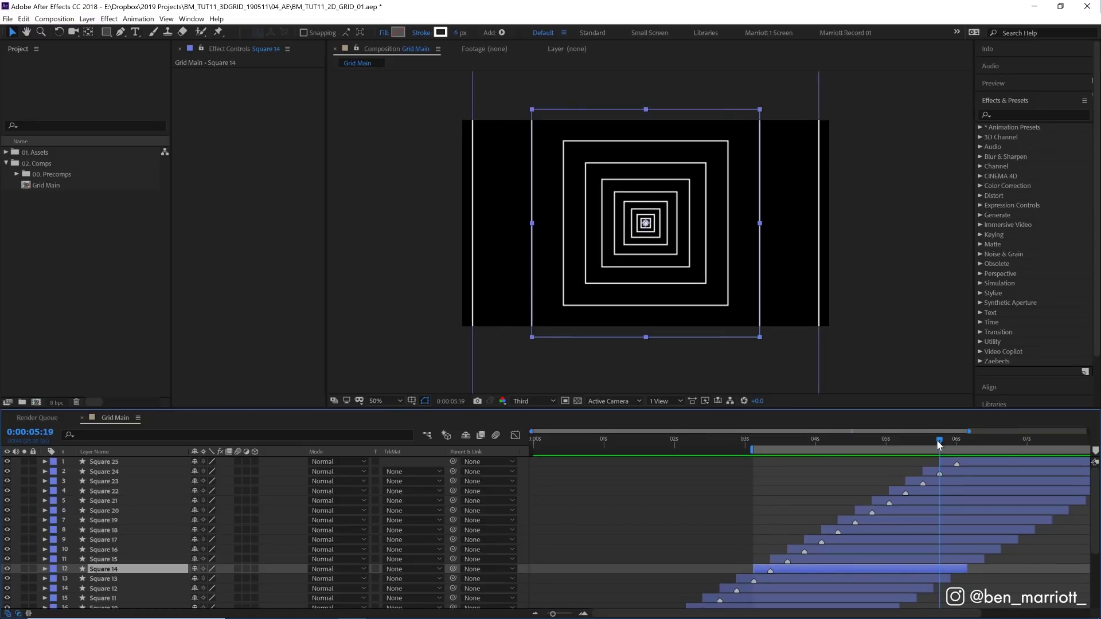
key(n)
key(space)
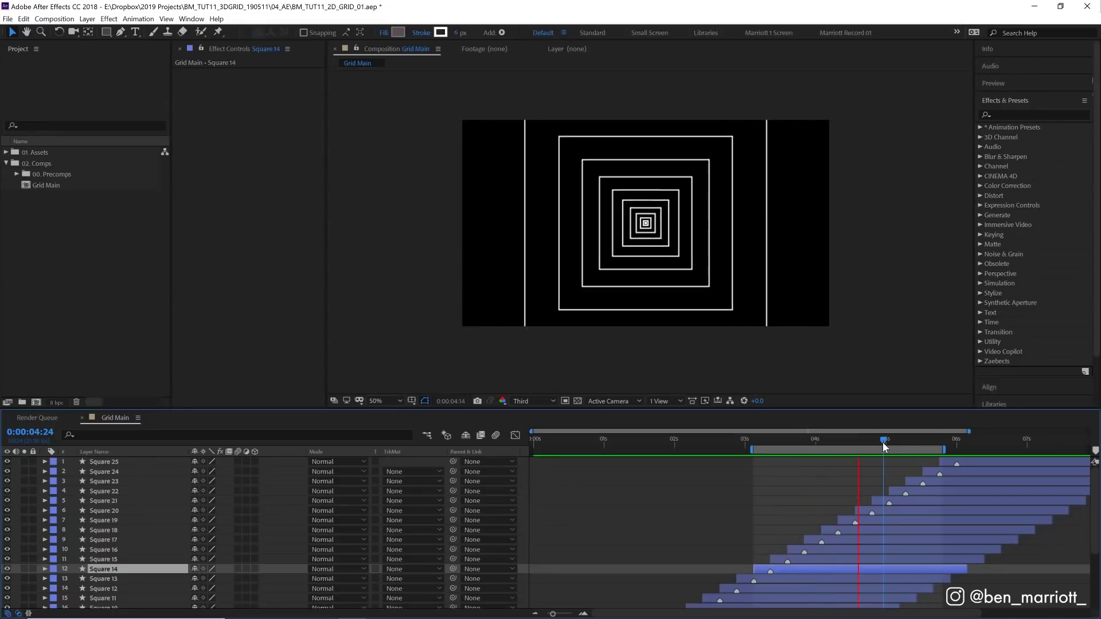
drag(882, 442, 798, 446)
key(space)
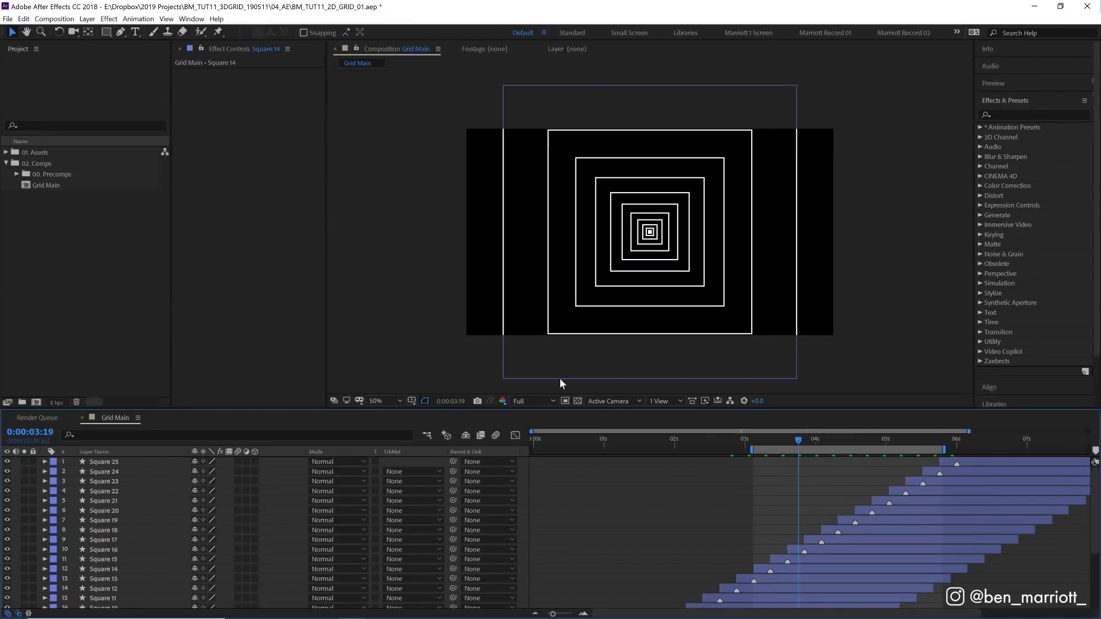
Draw a two-point Pen line from above the top-left to the bottom-right of the frame
click(121, 32)
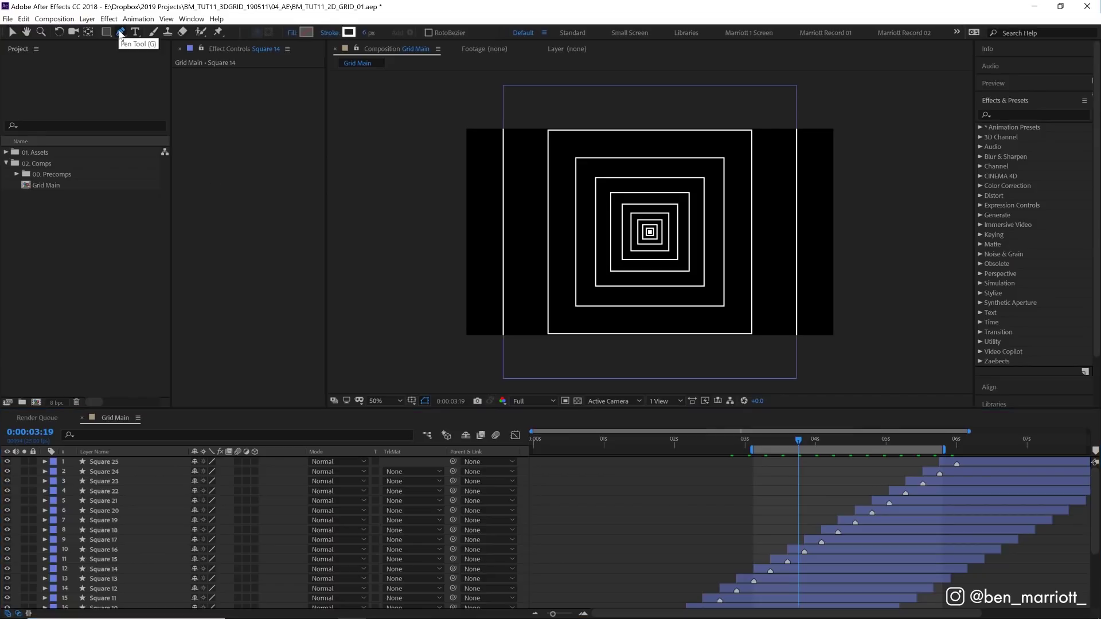
click(532, 111)
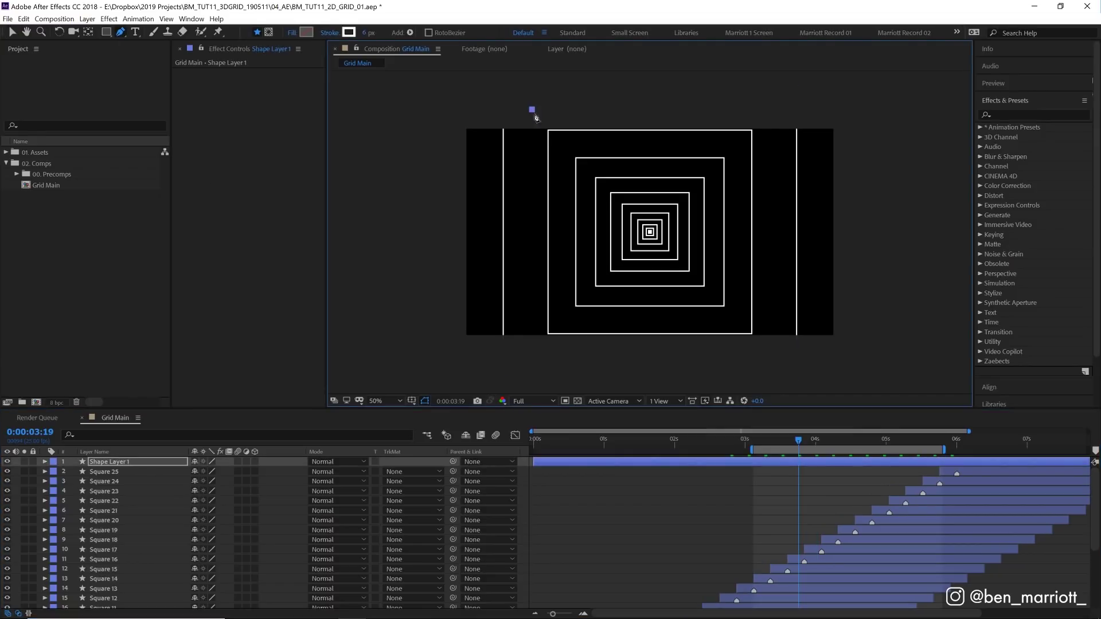
click(781, 375)
click(800, 495)
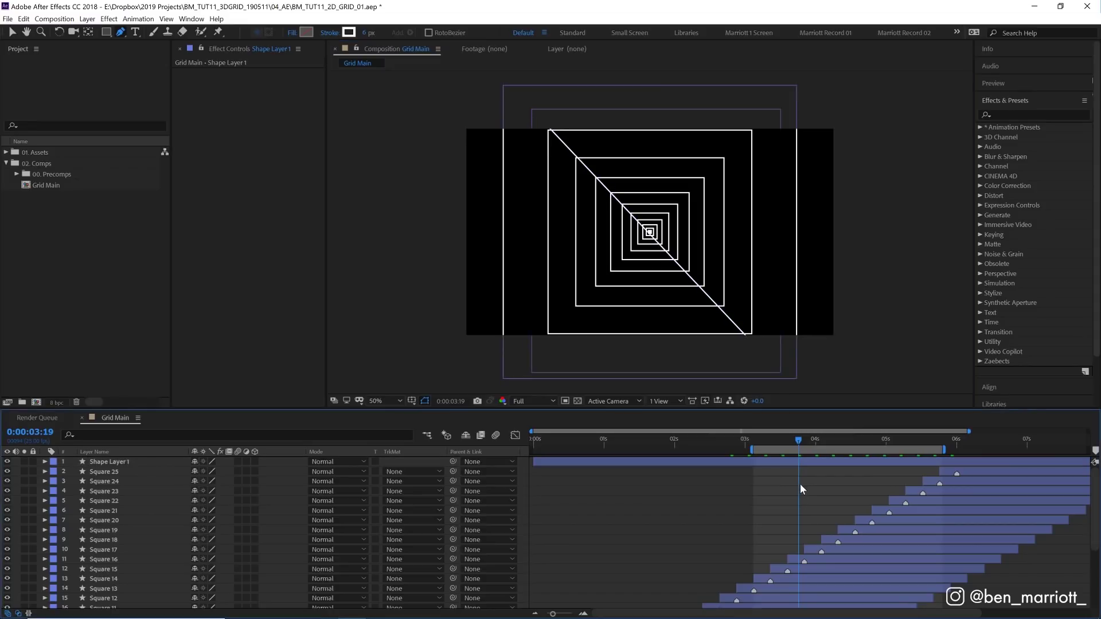
Nudge the line's lower end point, preview, and rename the layer Grid Line
click(793, 459)
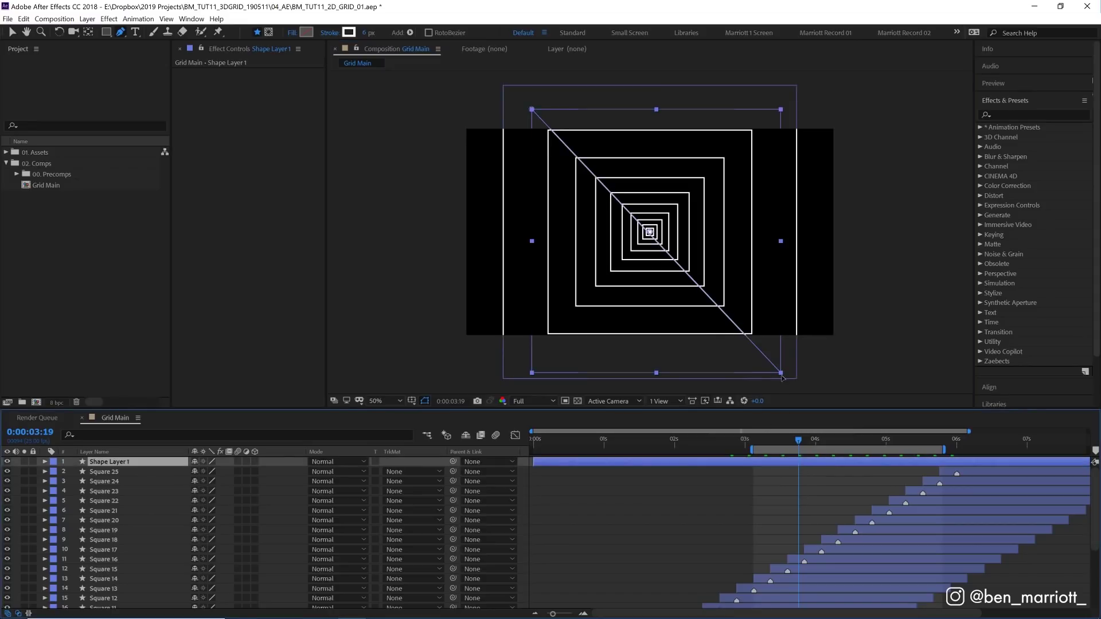
mouse_move(781, 373)
mouse_down()
mouse_move(792, 366)
mouse_move(794, 379)
mouse_up()
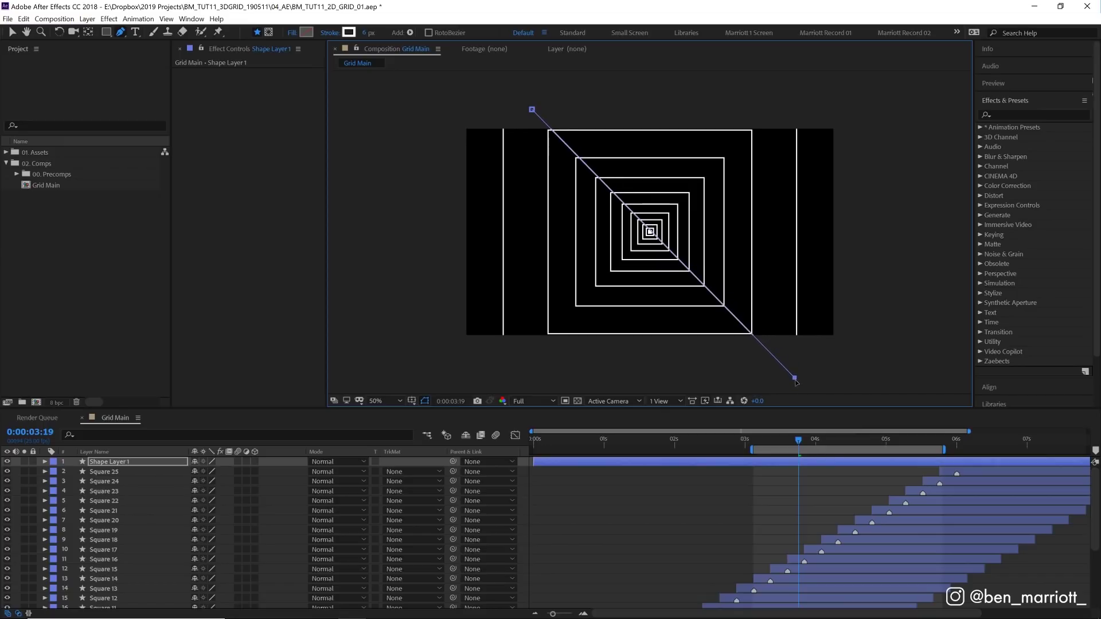
key(v)
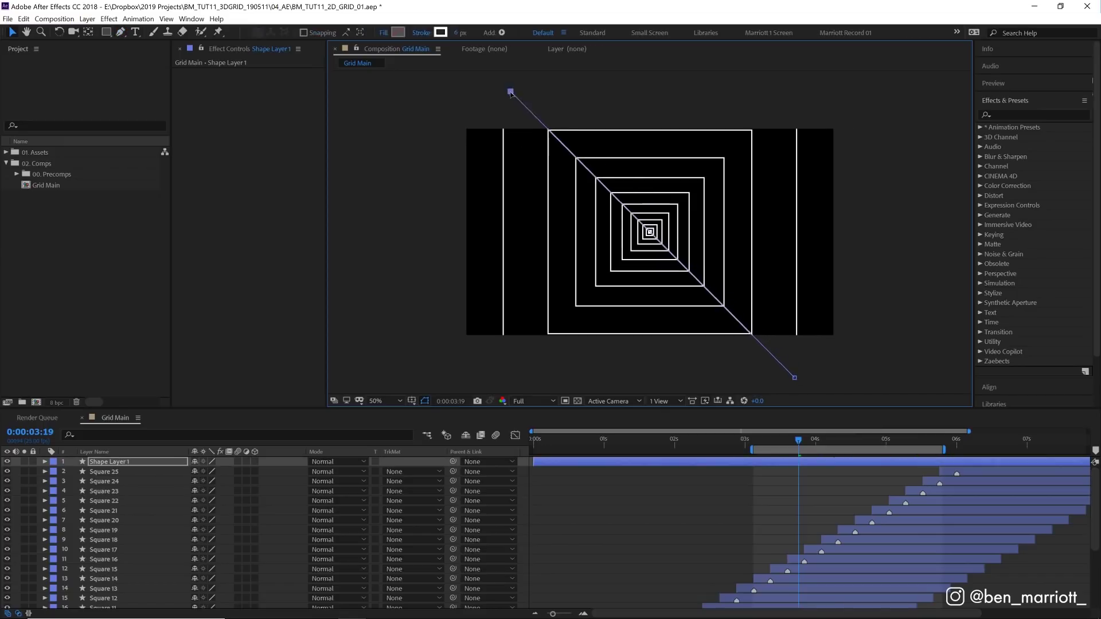
key(space)
key(space)
click(787, 463)
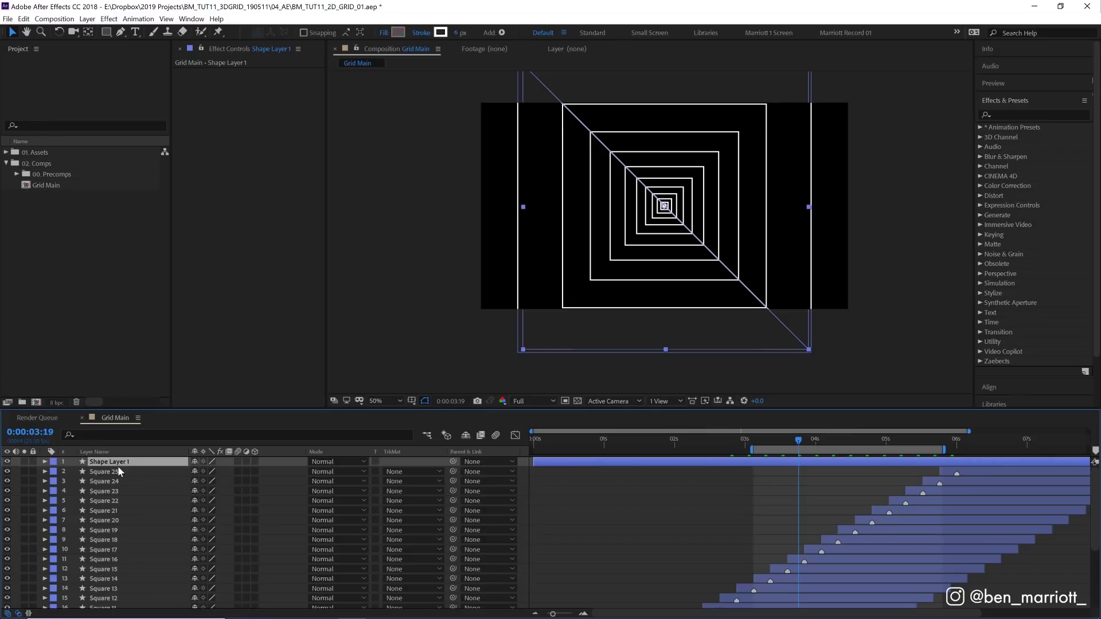
text(G)
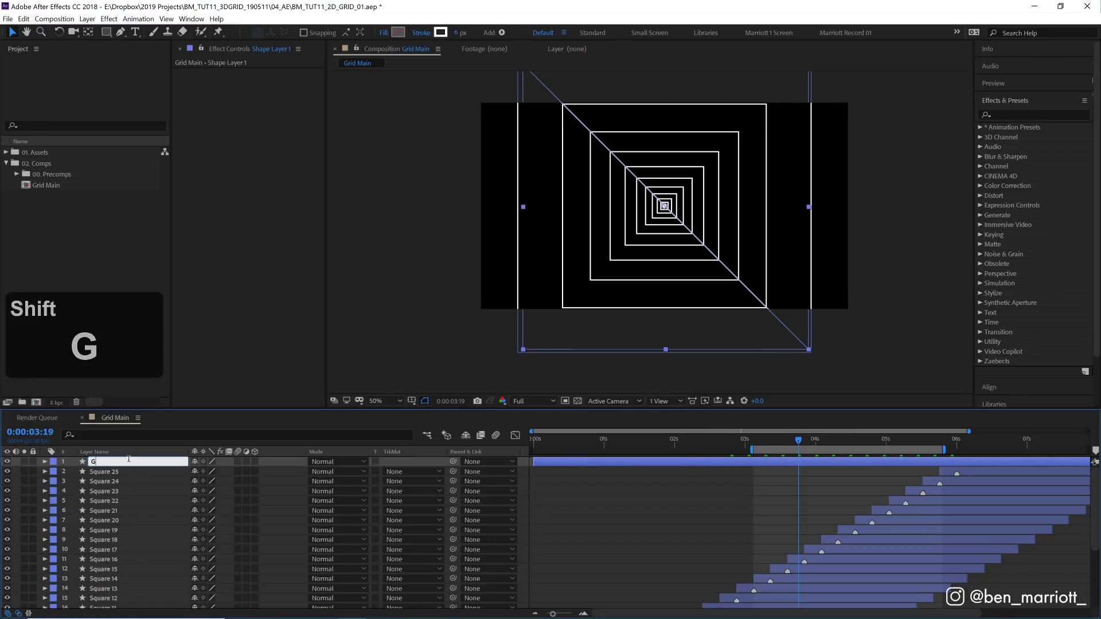
text(rid Line)
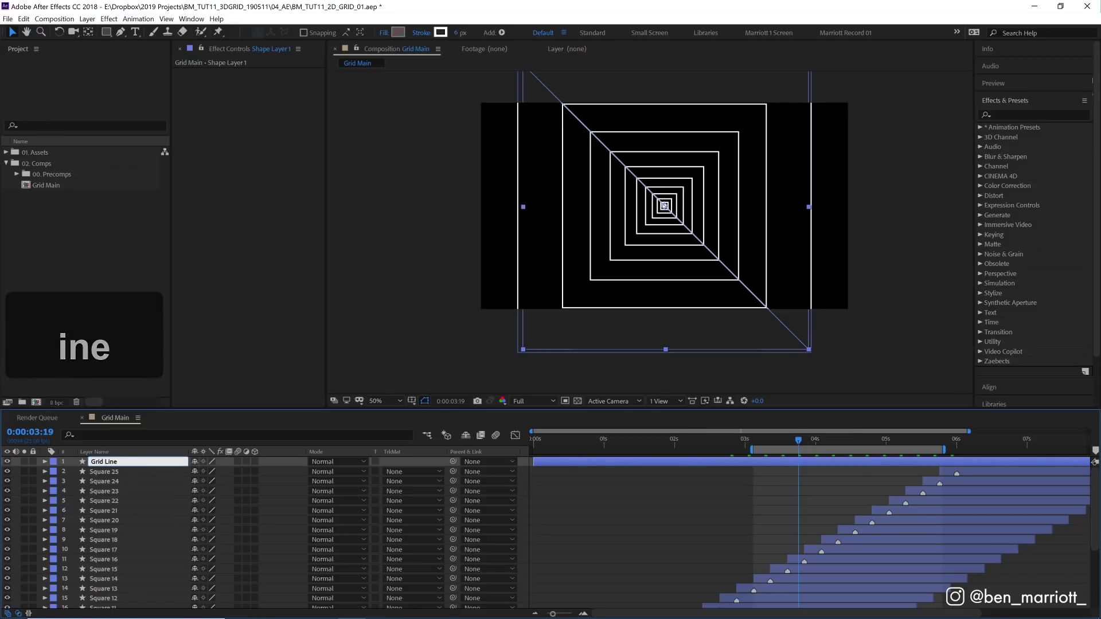
Add a Repeater to the Grid Line layer's Shape 1
click(54, 461)
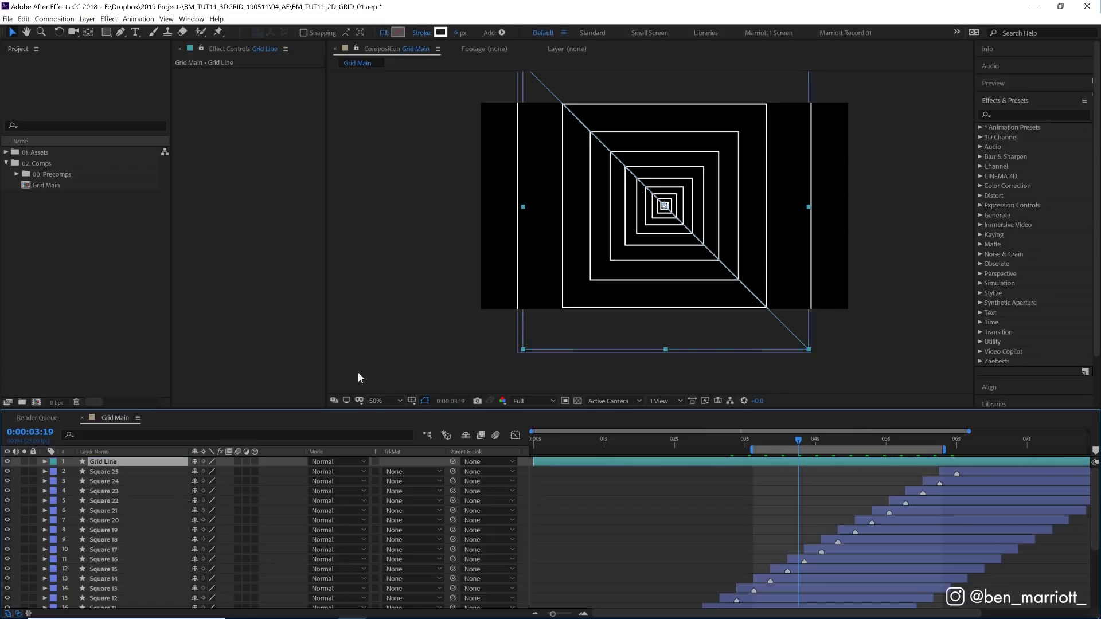
click(45, 462)
click(54, 472)
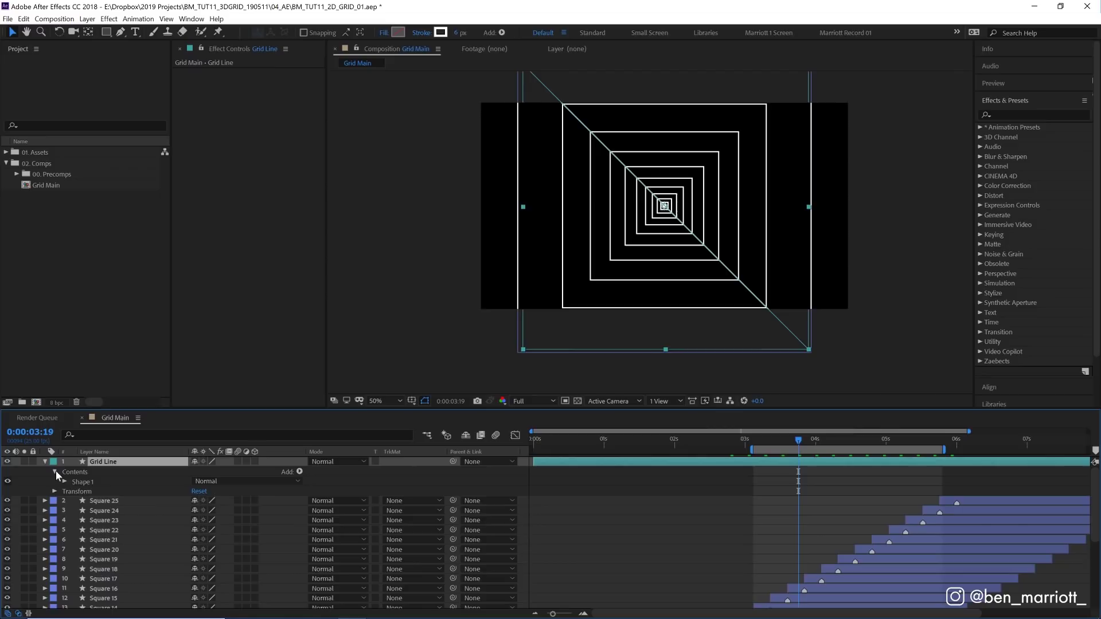
click(63, 481)
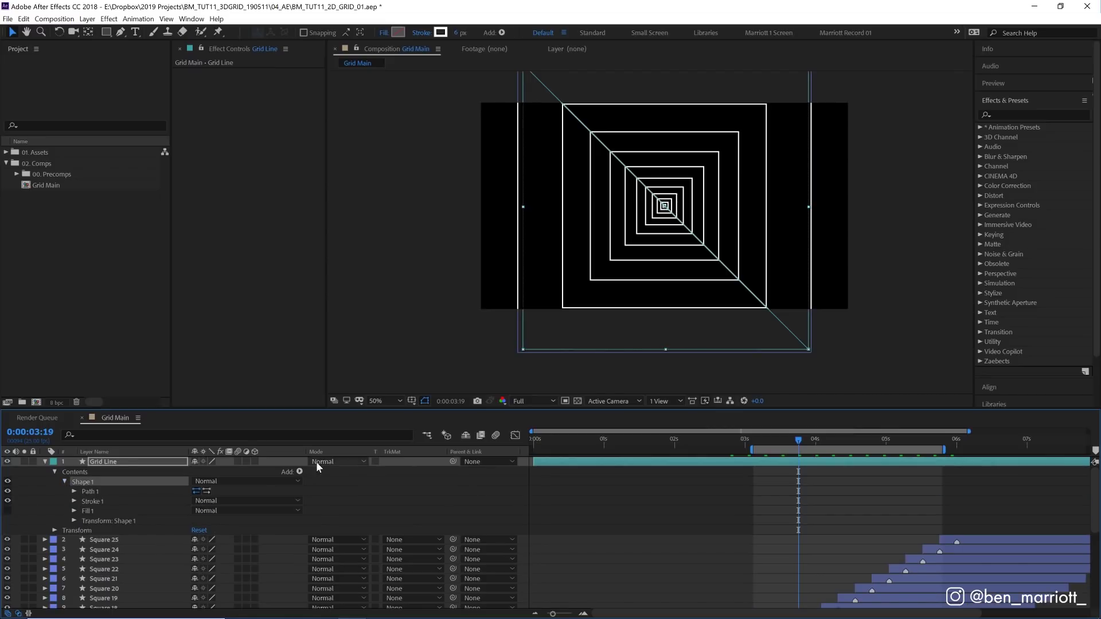
click(300, 472)
click(240, 376)
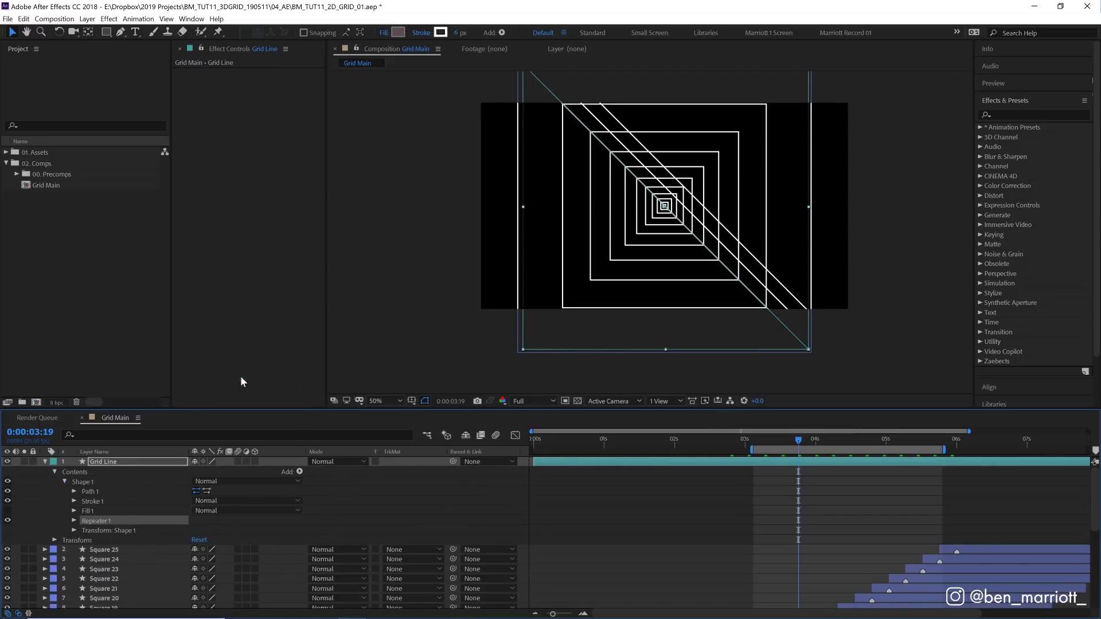
Set the repeater to 7 copies, Position 0,0 and Rotation 45°, then preview
click(73, 521)
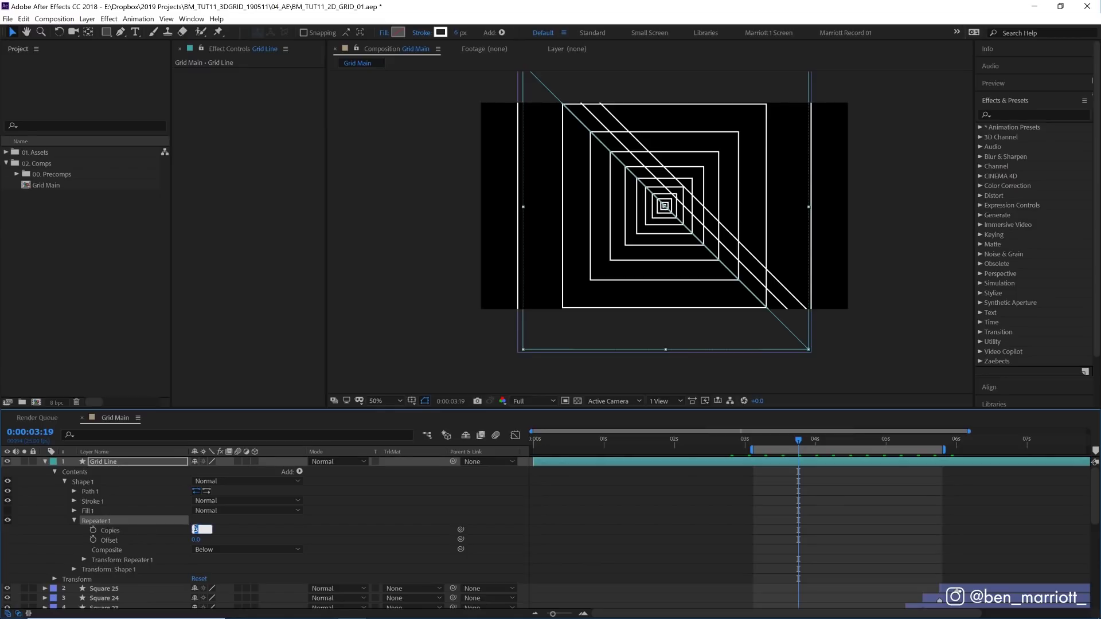
text(7)
key(Return)
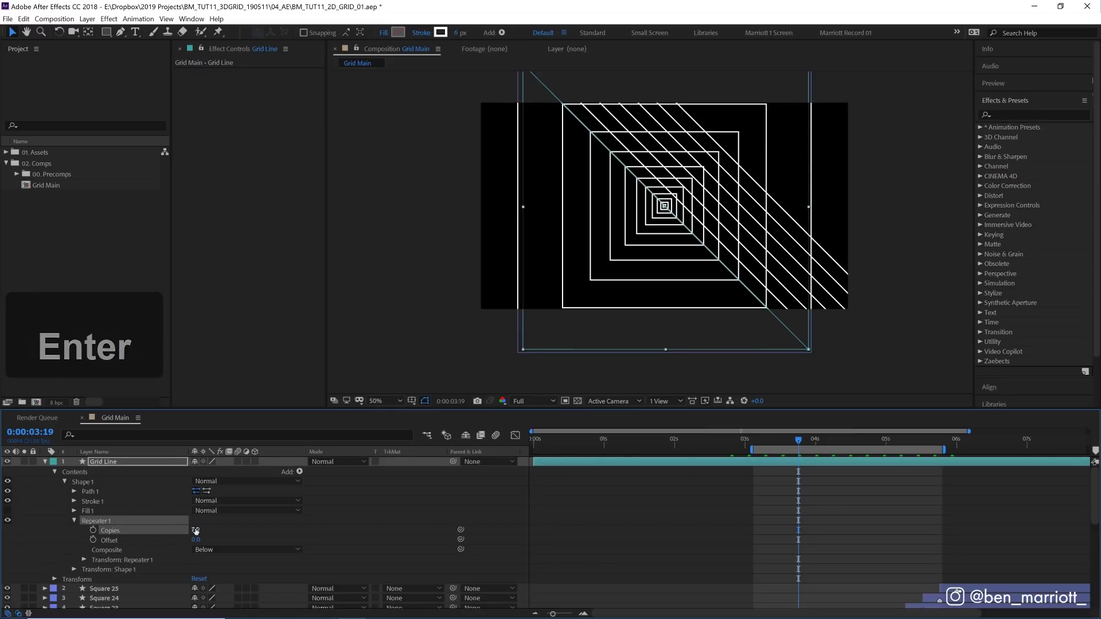
click(83, 560)
scroll(199, 567, down, 1)
mouse_move(196, 565)
mouse_down()
mouse_move(213, 563)
mouse_move(204, 566)
mouse_up()
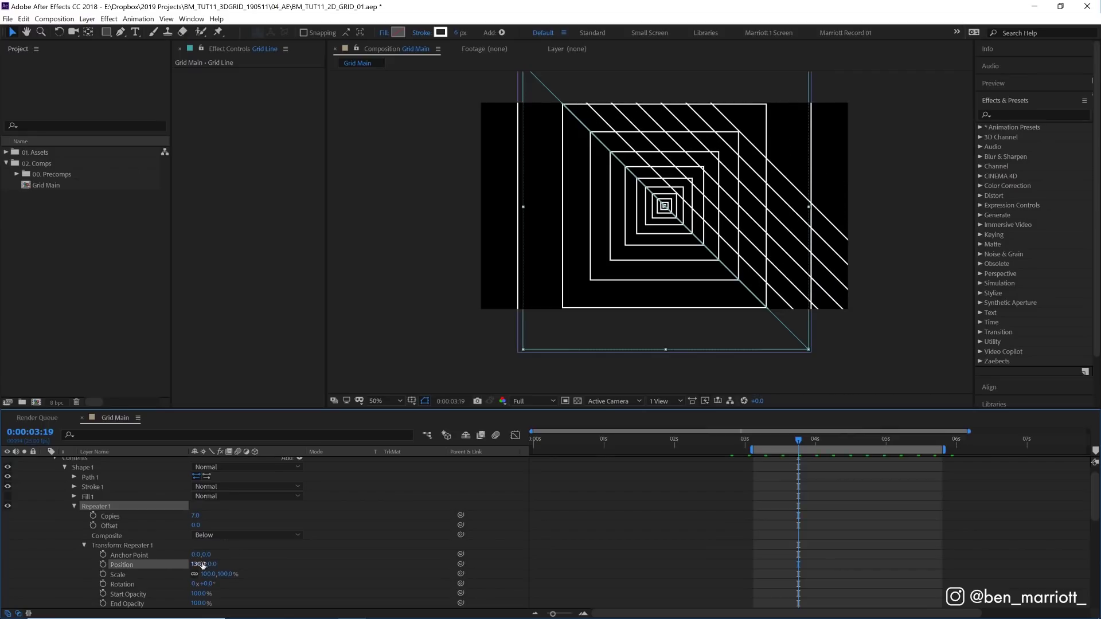
text(0)
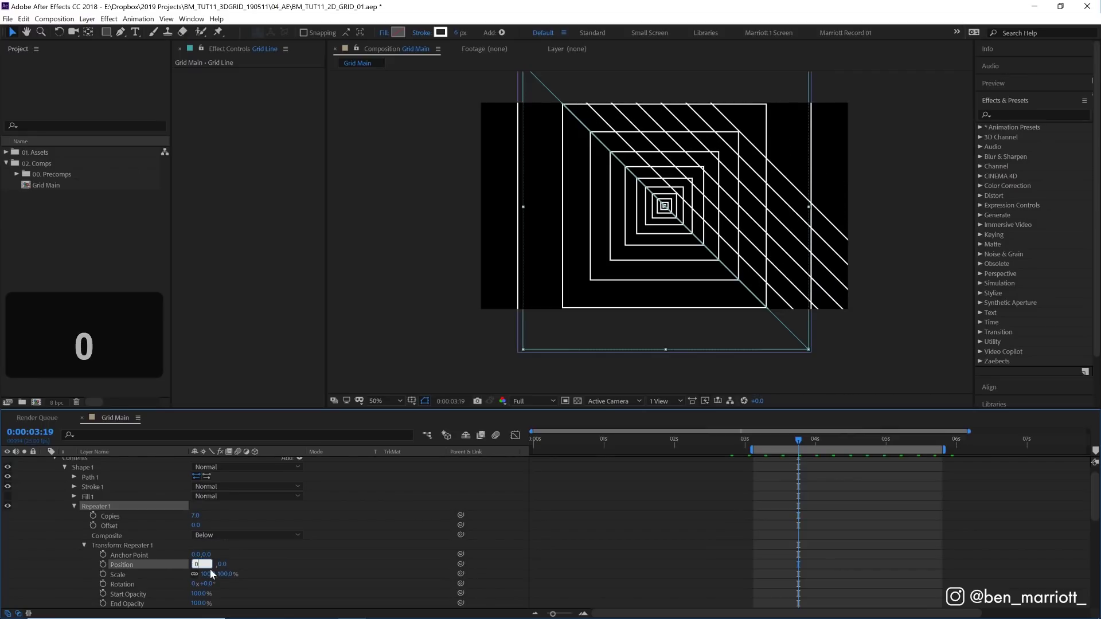
key(Return)
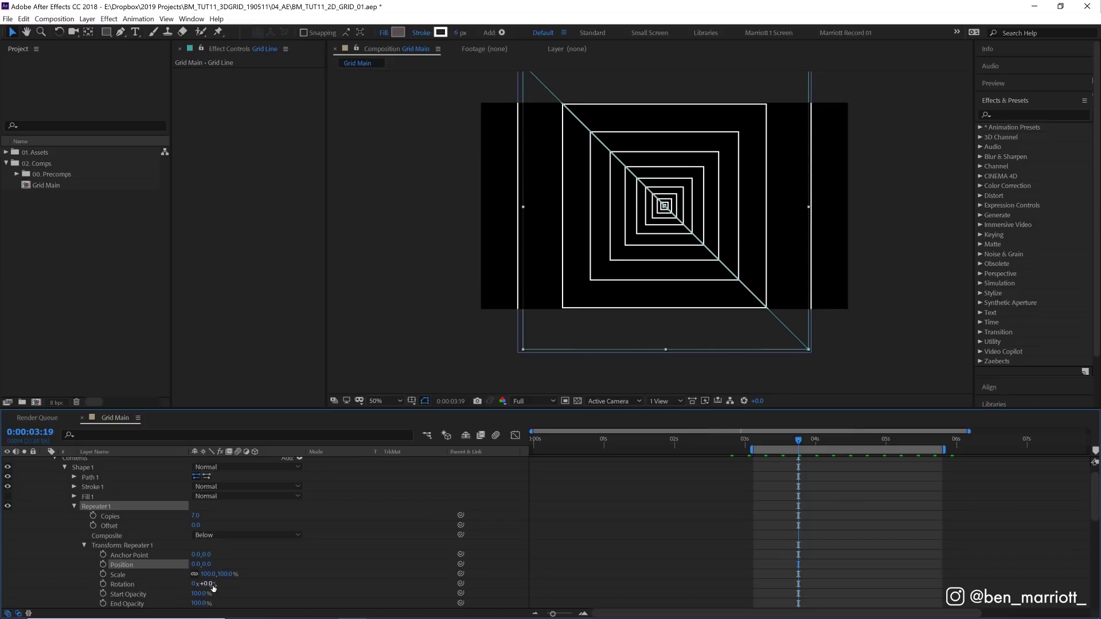
mouse_move(209, 587)
mouse_down()
mouse_move(221, 584)
mouse_move(210, 584)
mouse_up()
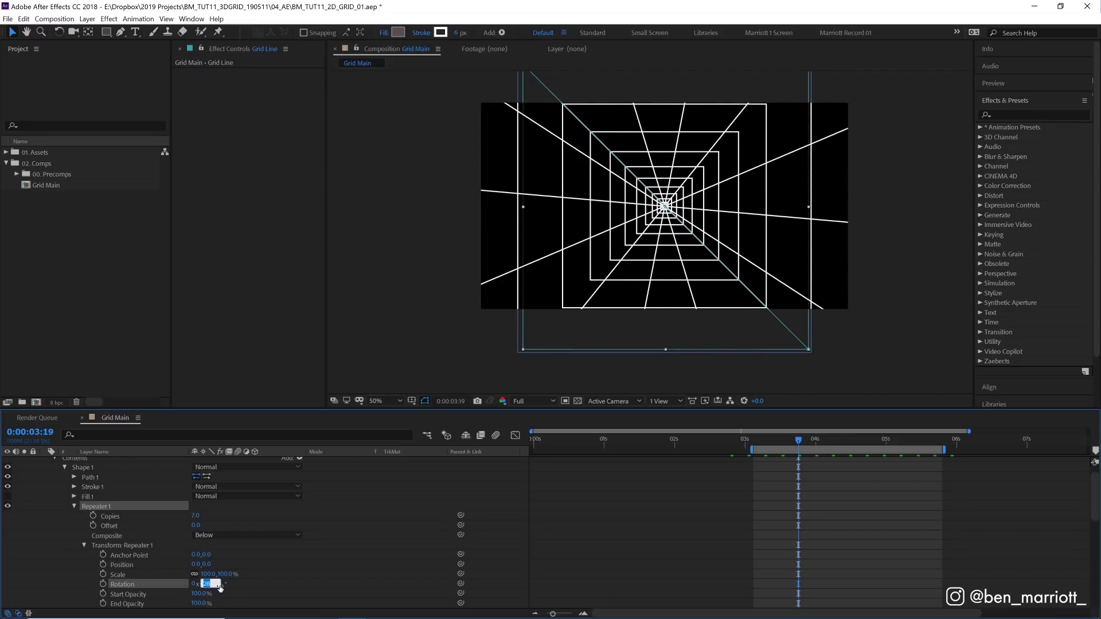
text(45)
key(Return)
click(778, 441)
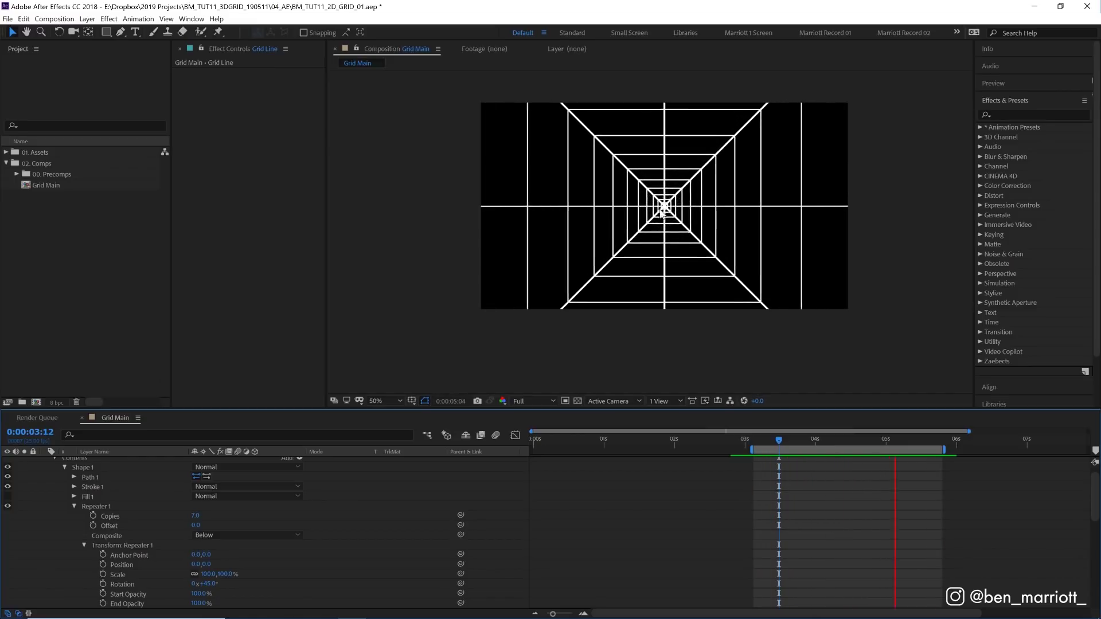
scroll(47, 461, up, 1)
click(47, 461)
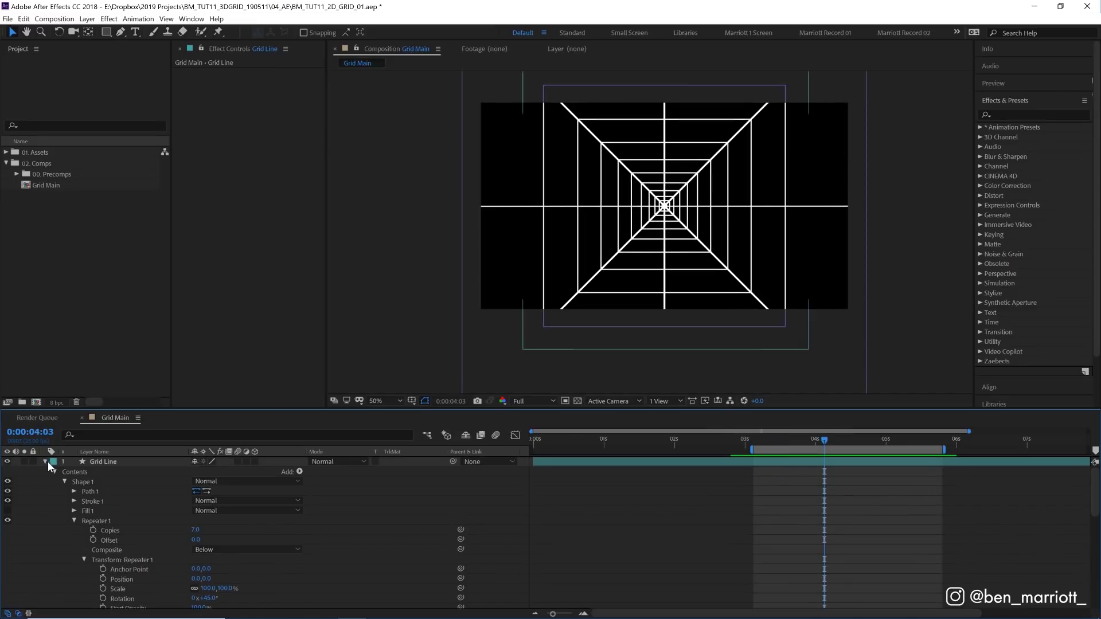
Duplicate Square 25, shift it earlier, fill it black and move it above Grid Line
click(994, 471)
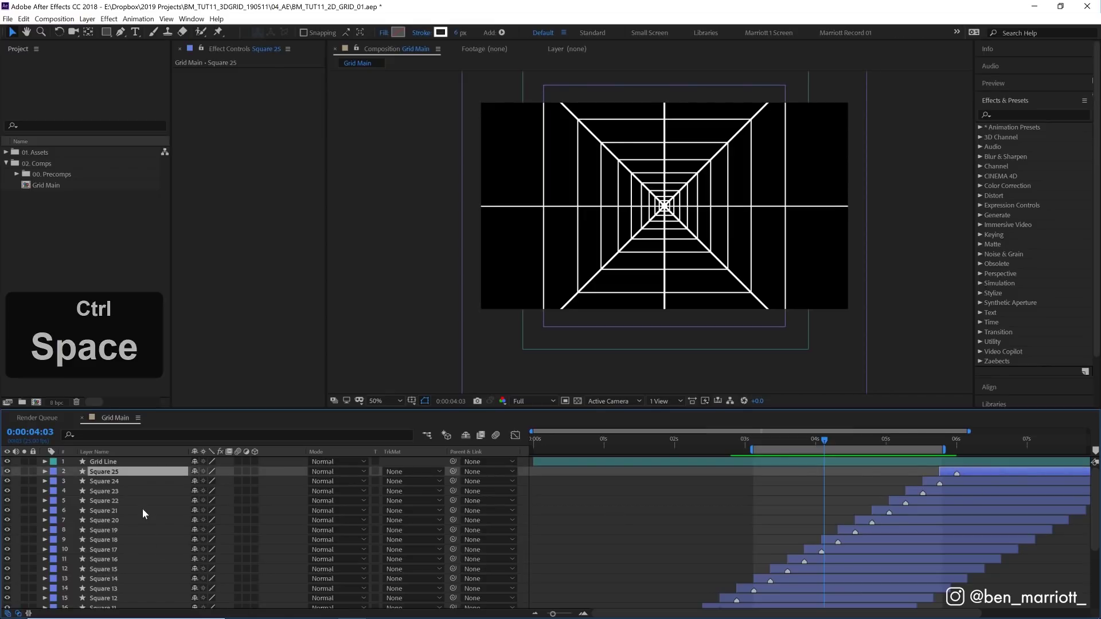
key(ctrl+d)
drag(973, 468, 769, 477)
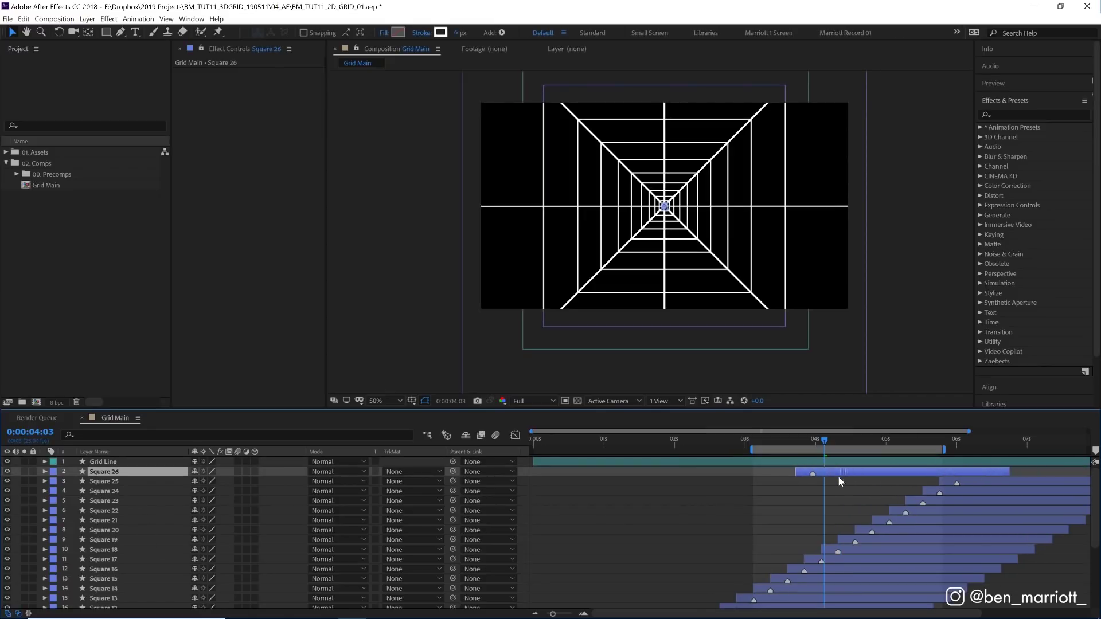
click(396, 35)
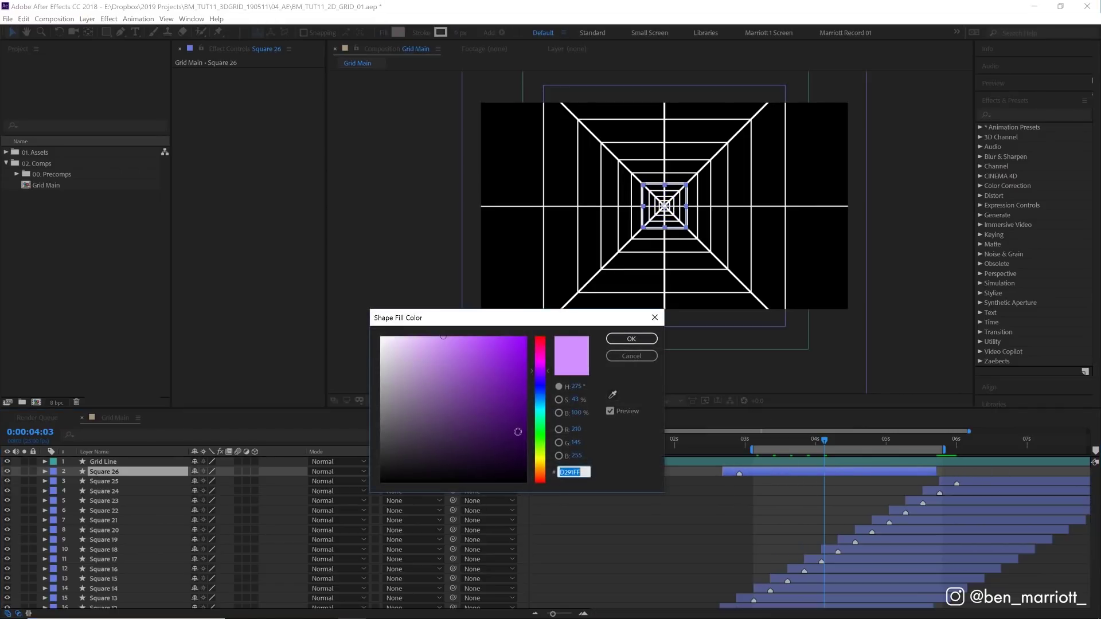
click(525, 481)
click(631, 338)
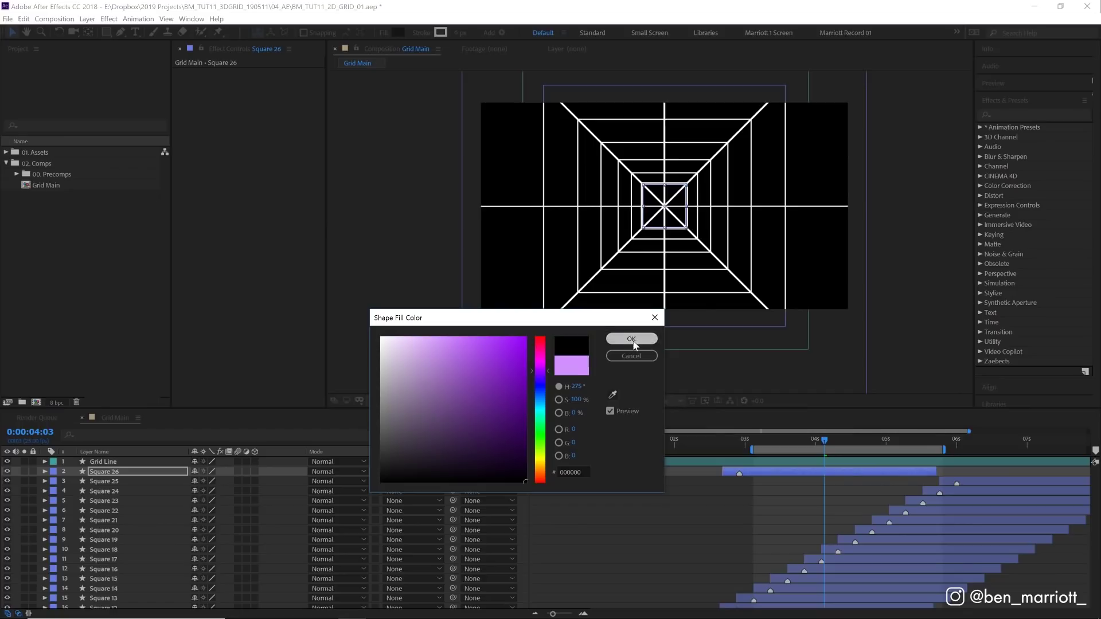
drag(107, 473, 107, 463)
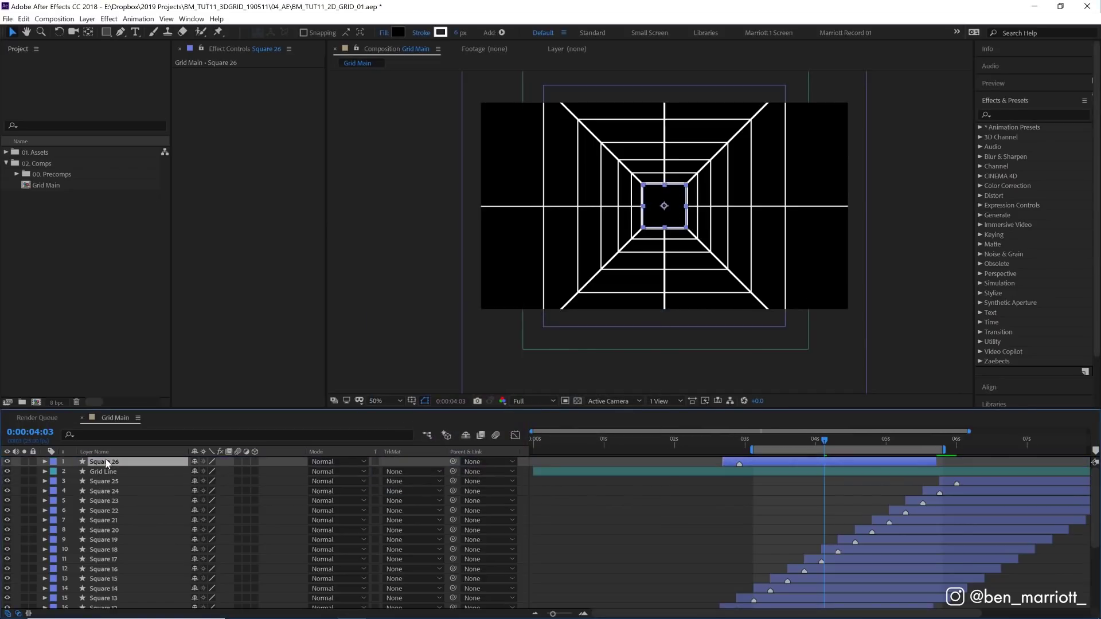
Delete Square 26's Size keyframes, enlarge it, and preview the animation
click(826, 523)
click(809, 463)
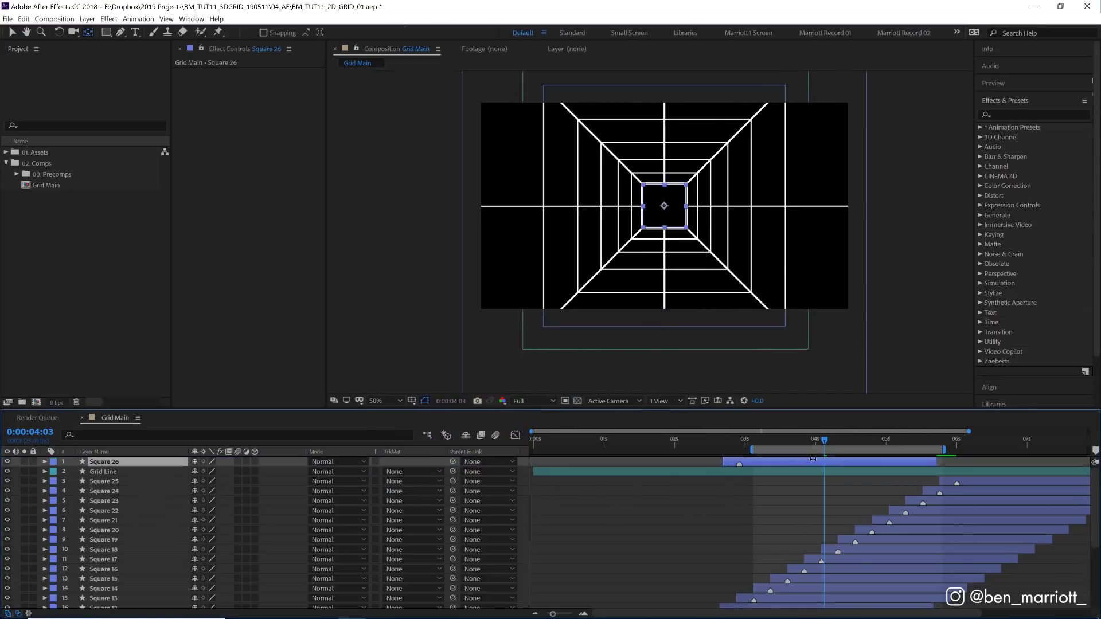
key(u)
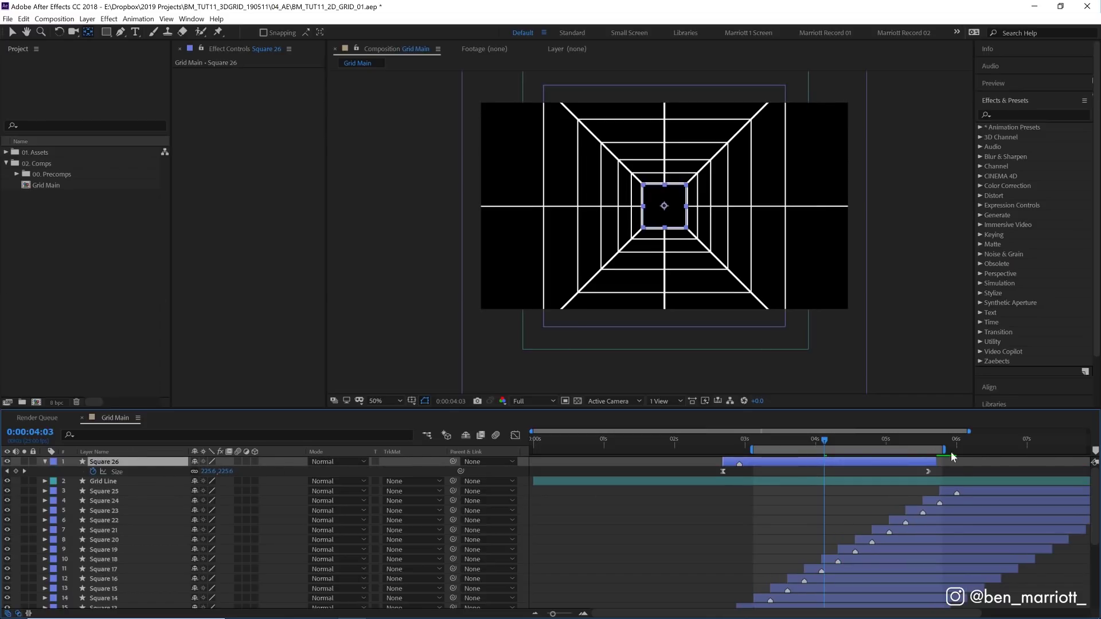
drag(945, 469, 676, 479)
key(BackSpace)
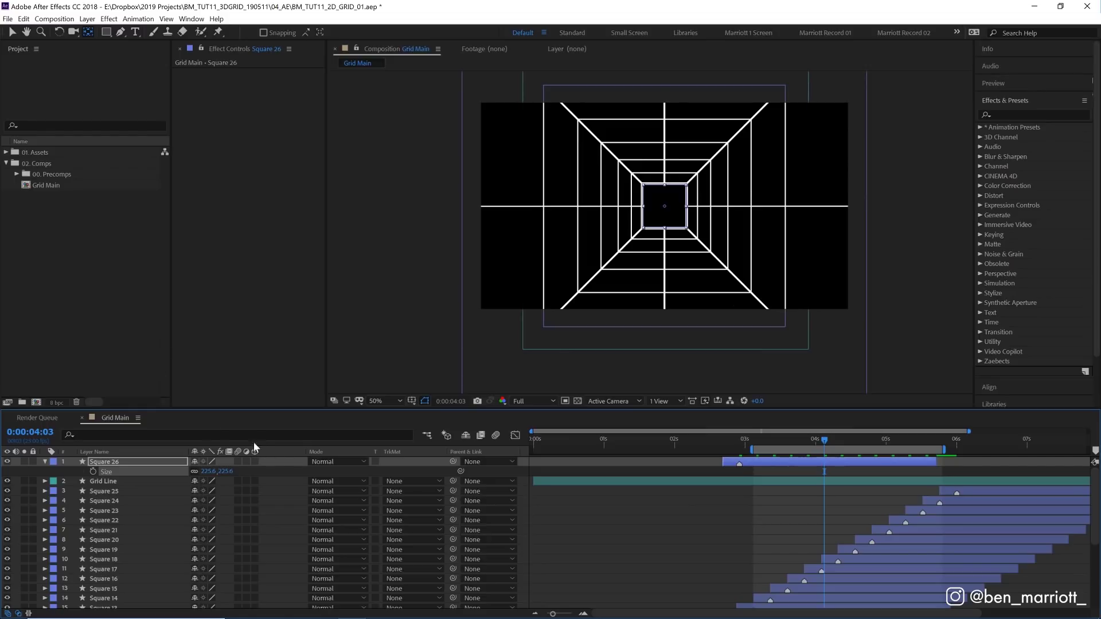
drag(226, 472, 294, 467)
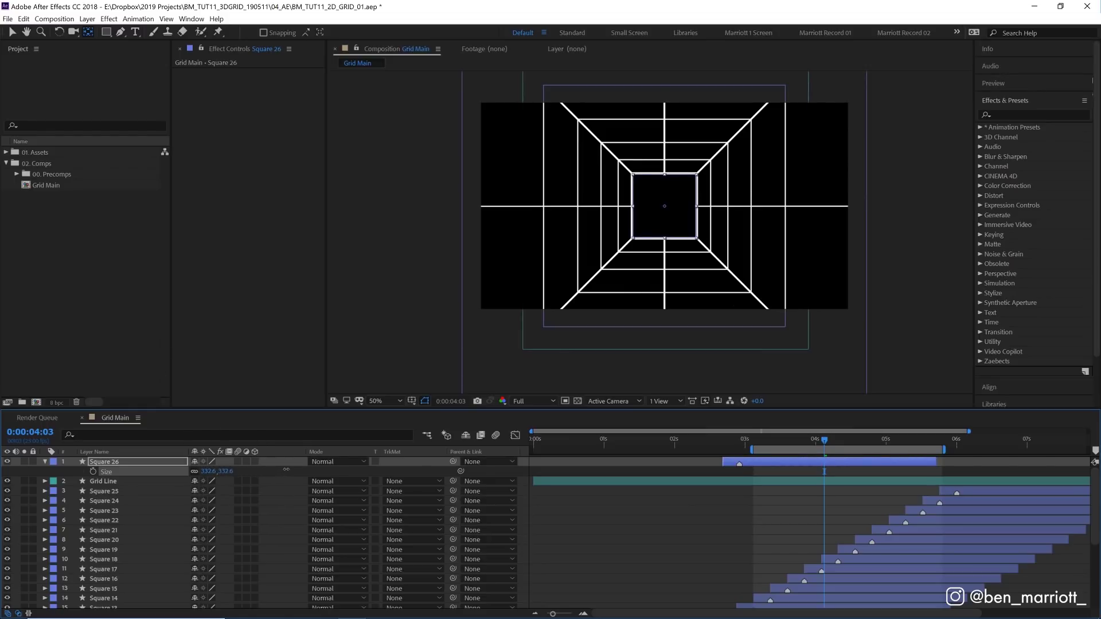
key(space)
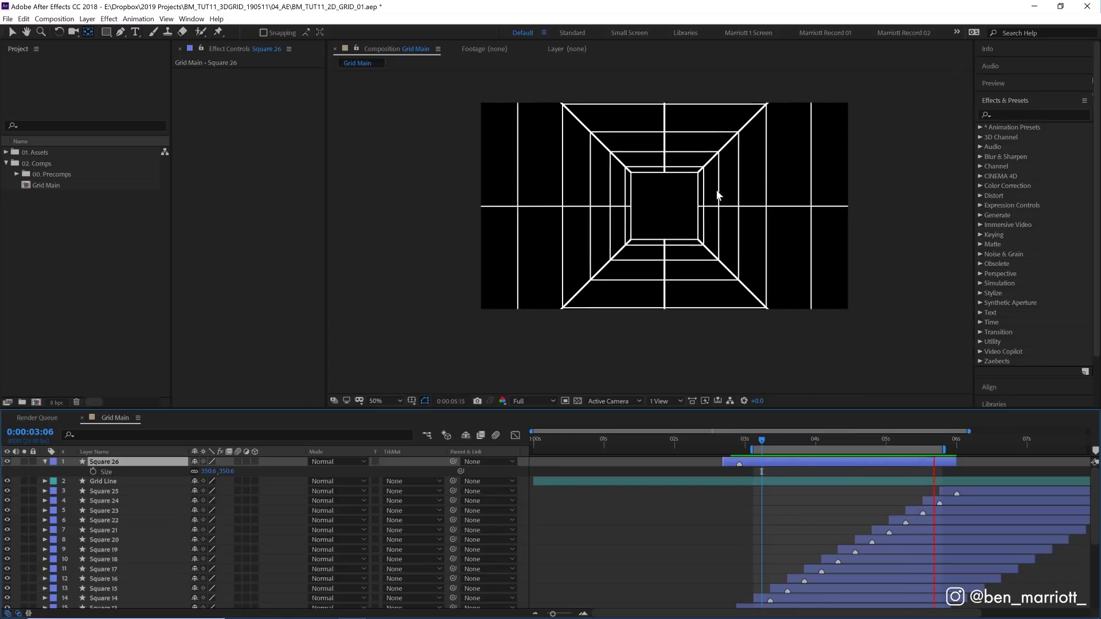
click(145, 462)
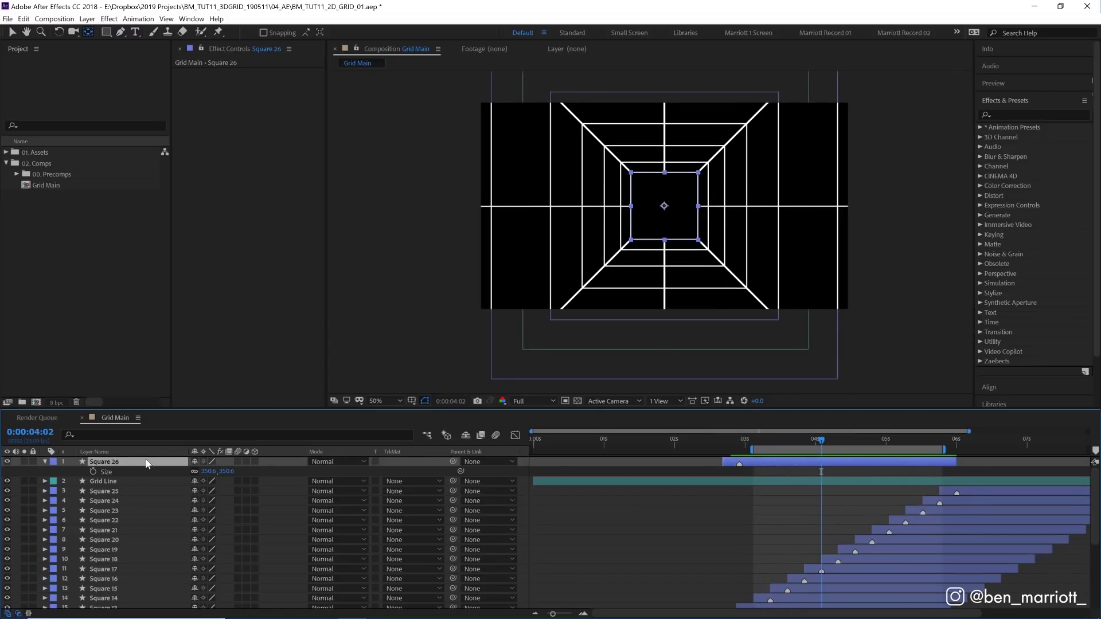
Rename the square Grid - Square Center and remove its layer marker
key(Return)
text(Grid - Square Center)
key(Return)
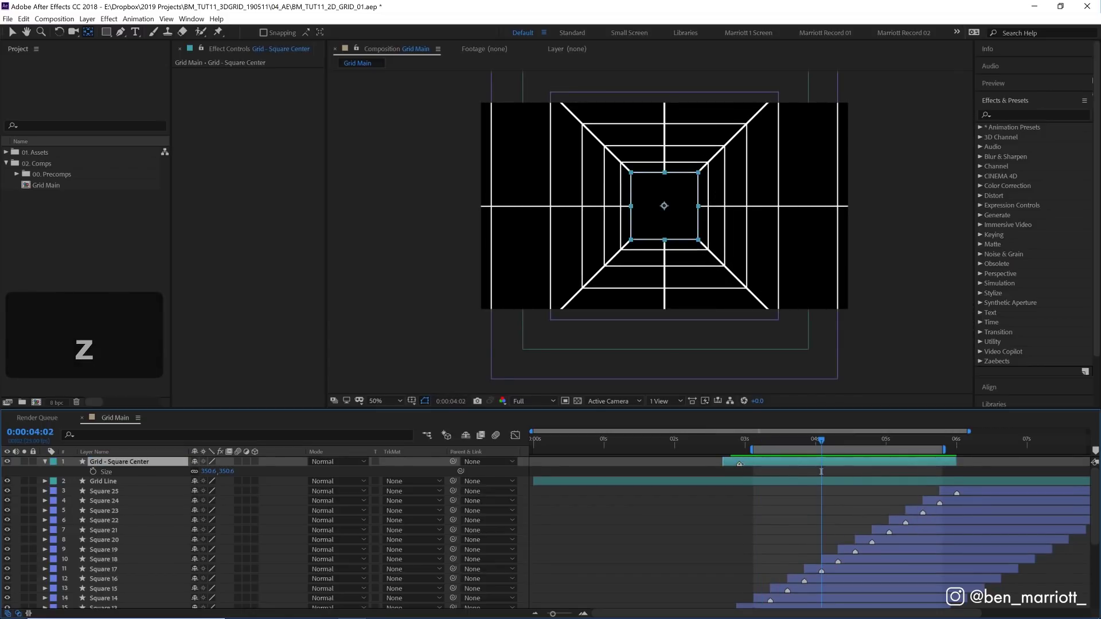
right_click(738, 465)
click(772, 510)
key(space)
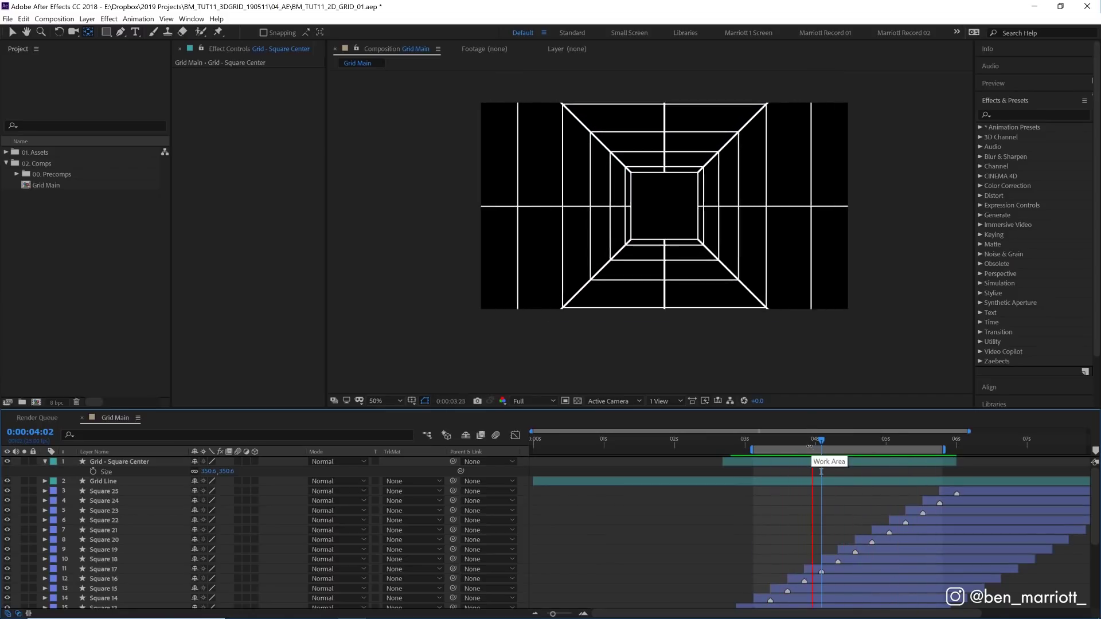
Create a null object named Null - Master Rotation
click(807, 441)
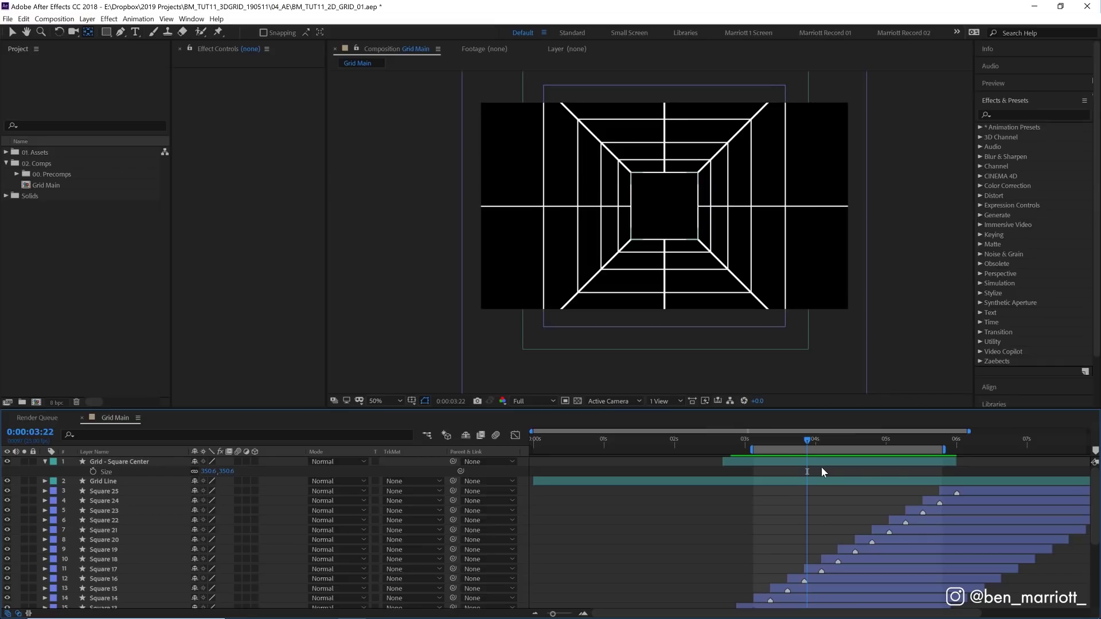
key(ctrl+alt+shift+y)
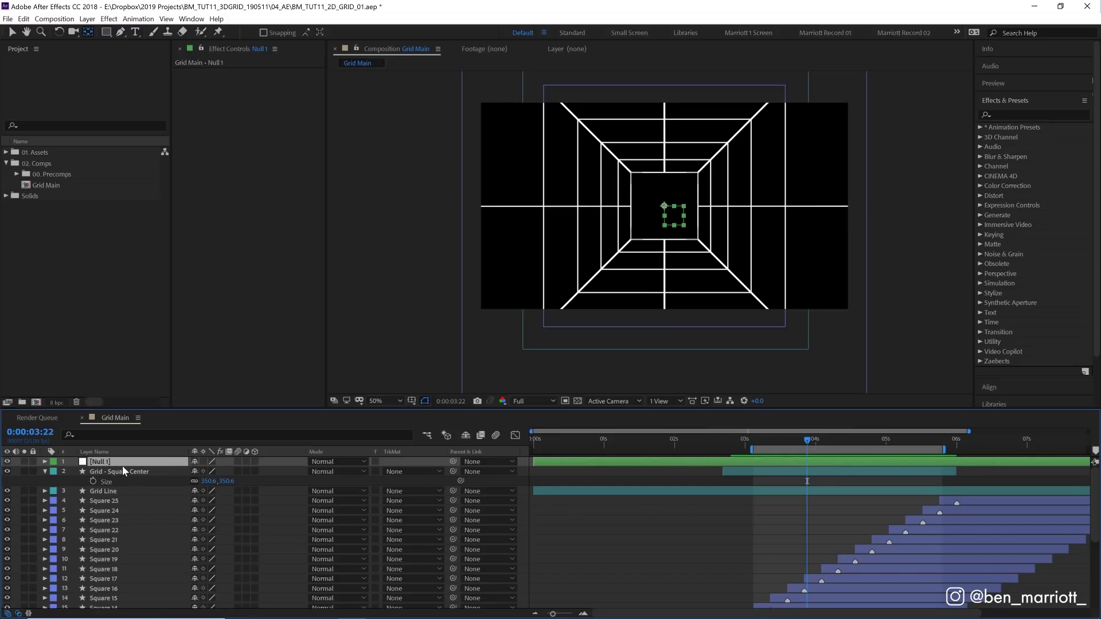
key(Return)
text(Null)
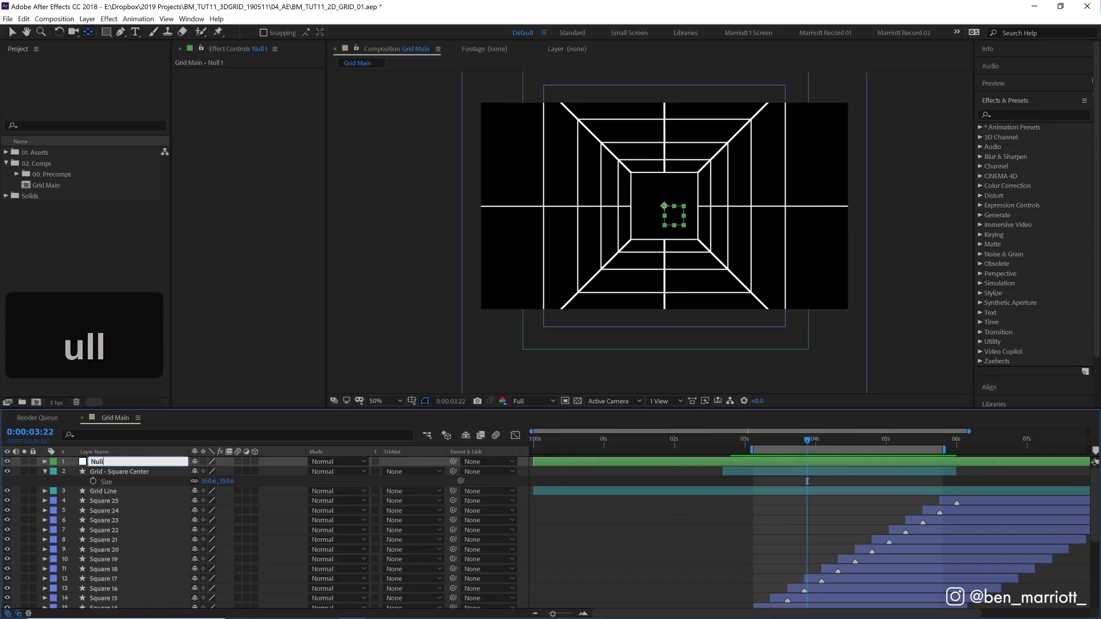
text( - Master Rotation)
click(877, 502)
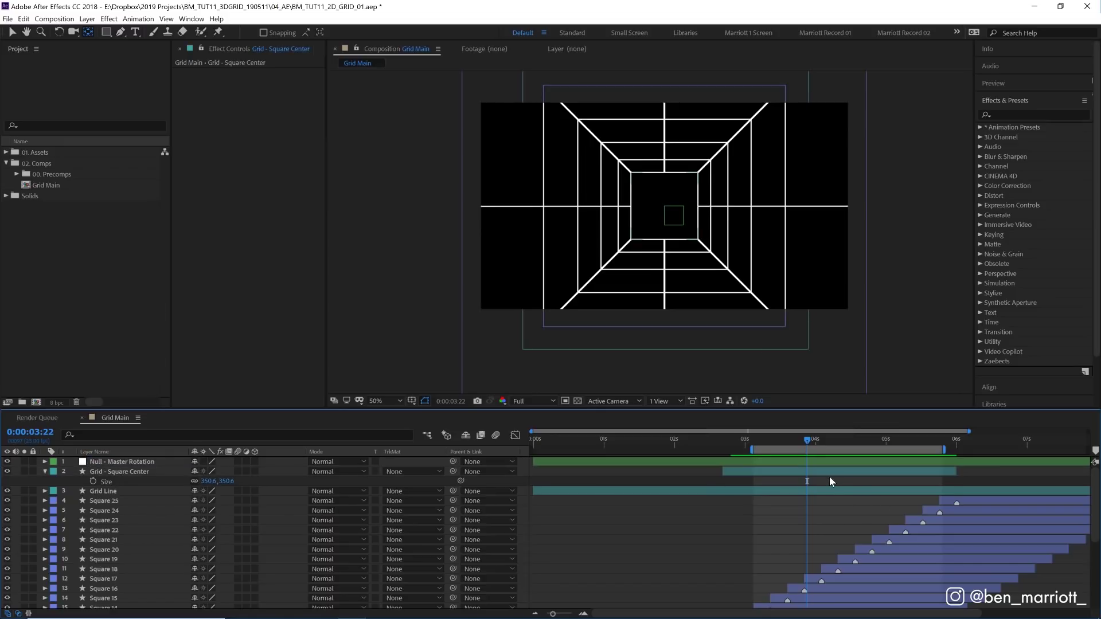
Parent all grid layers to the null, testing with a move that is undone
key(ctrl+a)
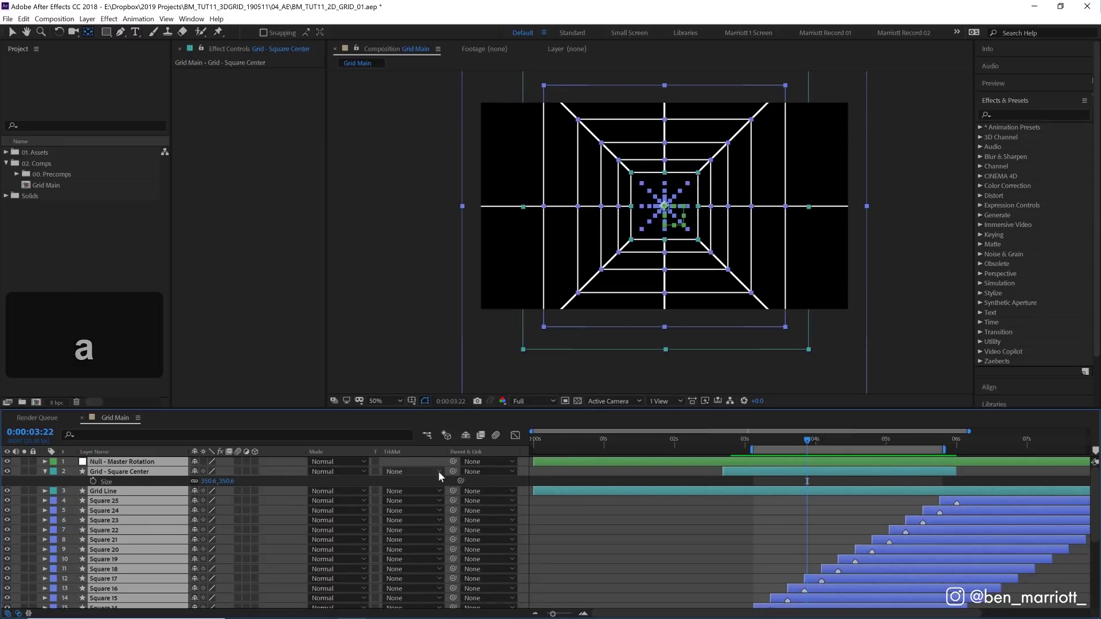
mouse_move(450, 472)
mouse_down()
mouse_move(157, 489)
mouse_move(129, 462)
mouse_up()
click(811, 464)
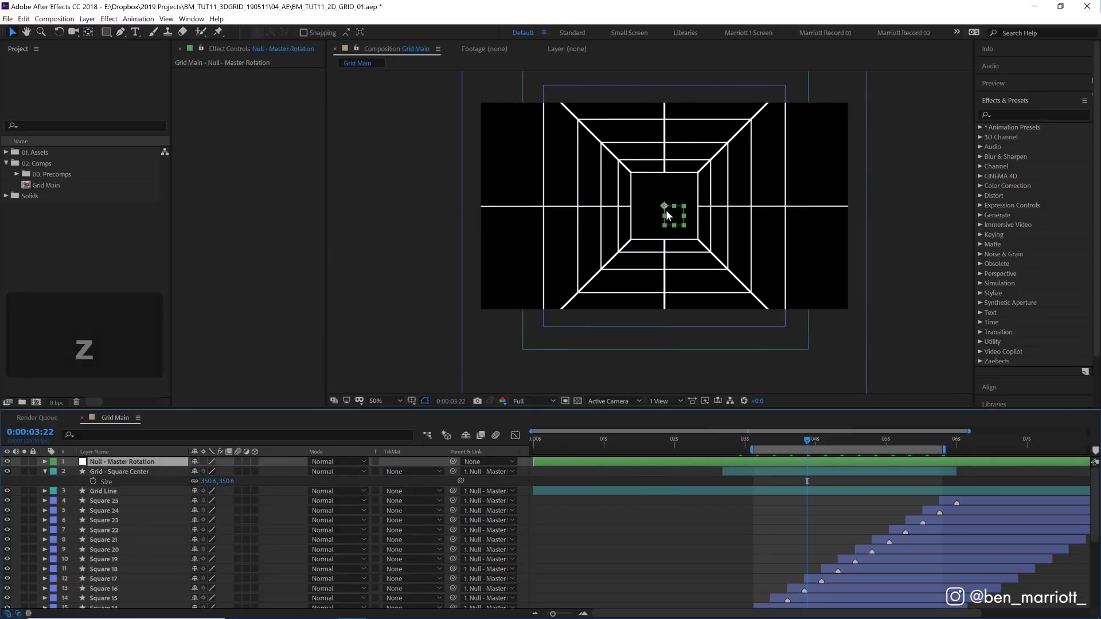
drag(665, 208, 650, 200)
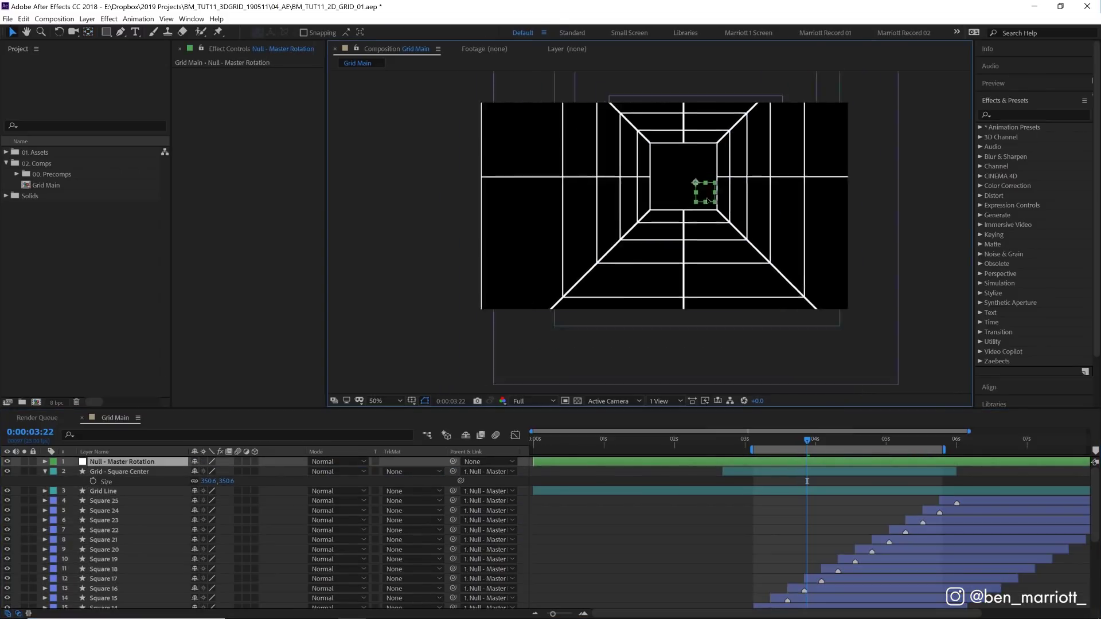
key(ctrl+z)
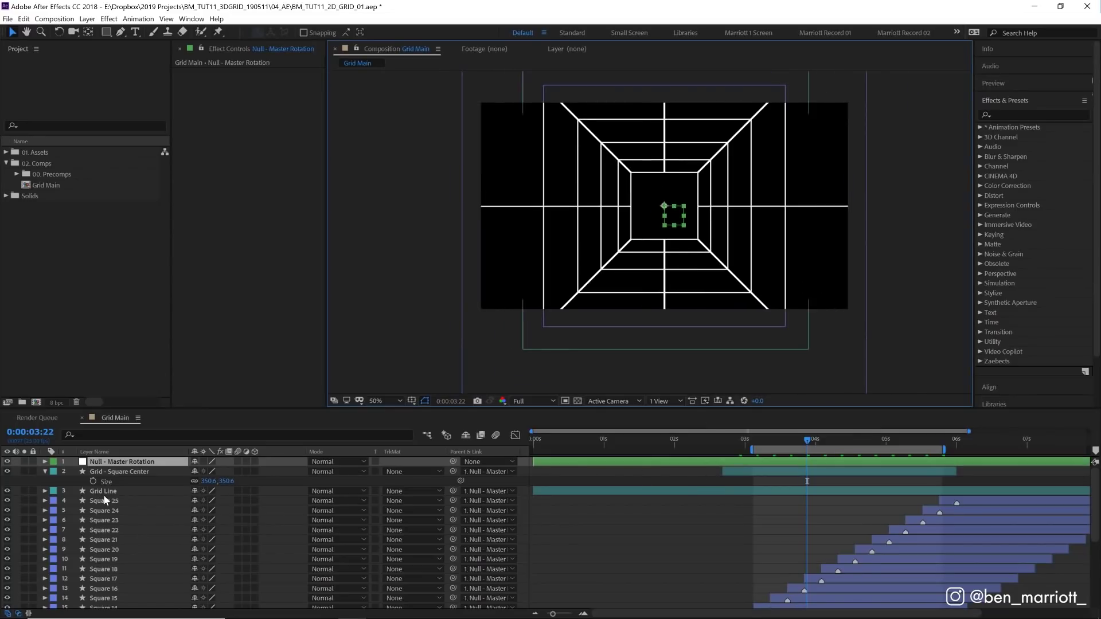
Keyframe the null's Rotation, reaching 90° at the later keyframe, and preview
key(r)
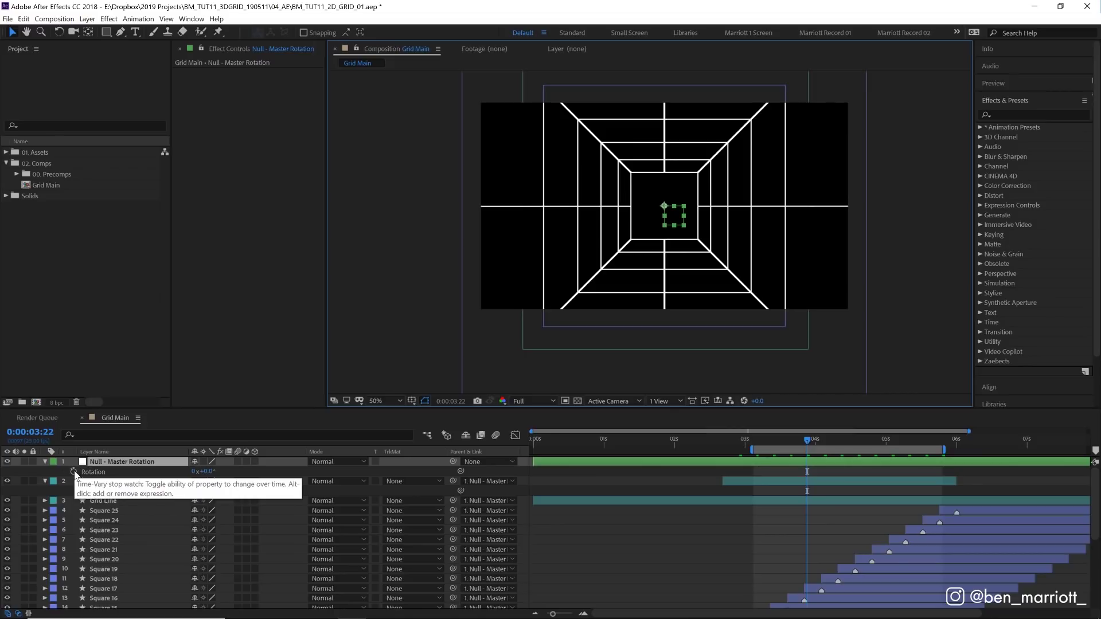
click(73, 471)
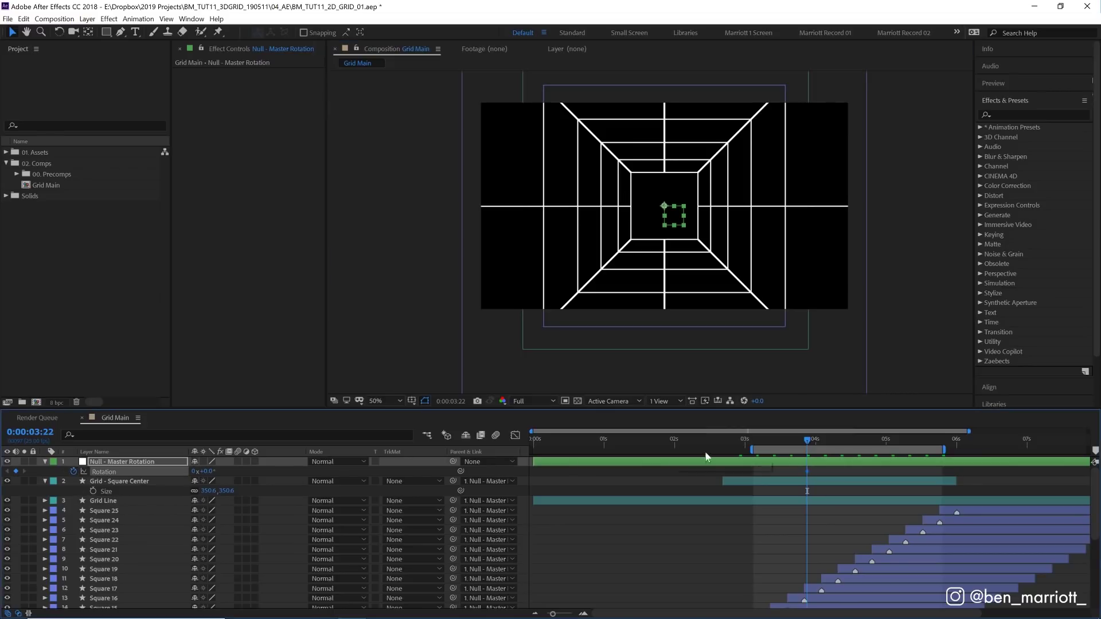
click(892, 444)
text(90)
key(Return)
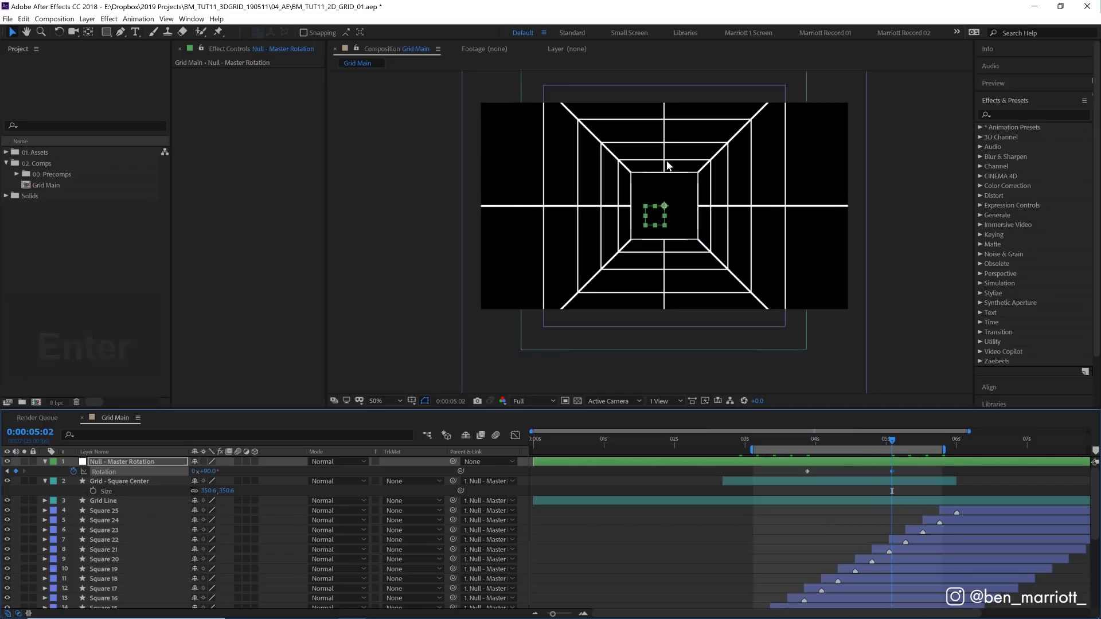
click(804, 441)
key(space)
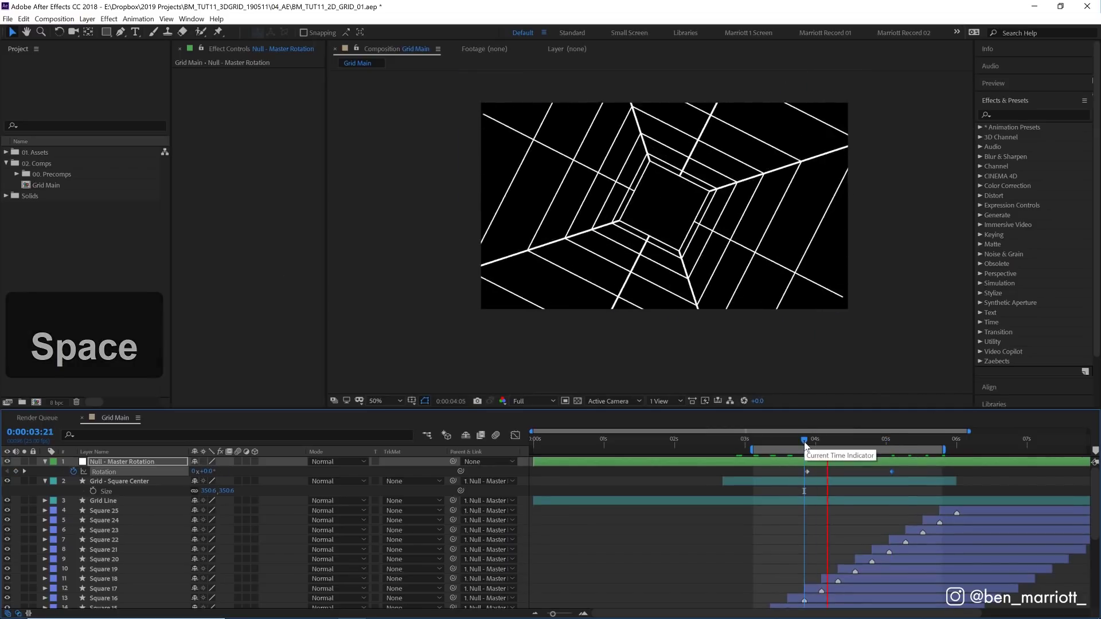
key(space)
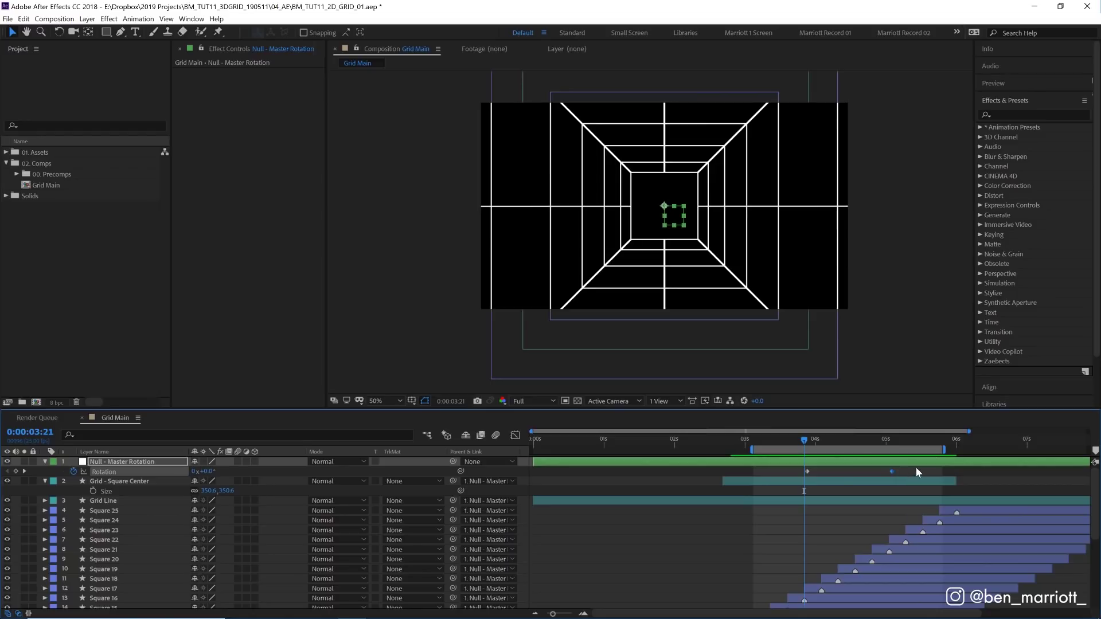
Easy Ease both rotation keyframes, moving the first to about 3:15 and the second later
key(F9)
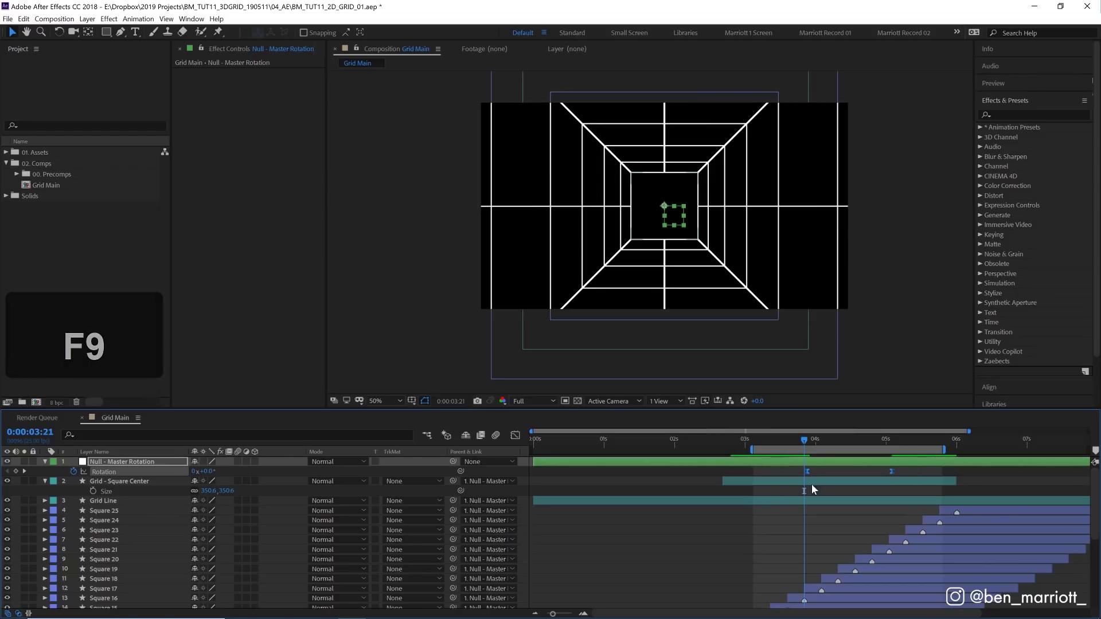
drag(806, 472, 785, 472)
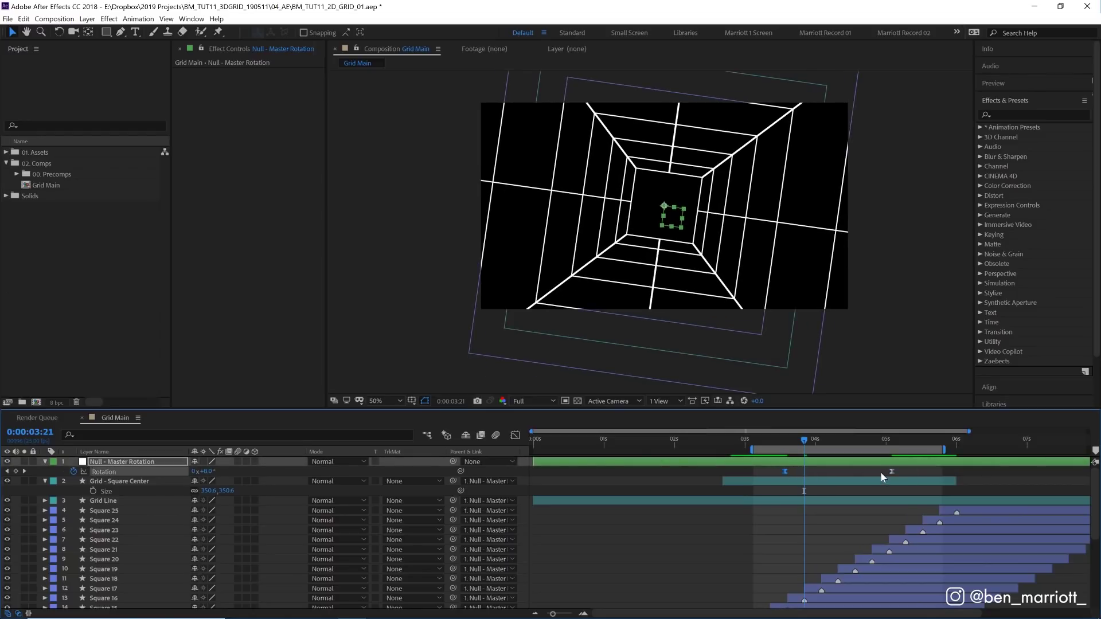
click(892, 472)
drag(892, 472, 907, 471)
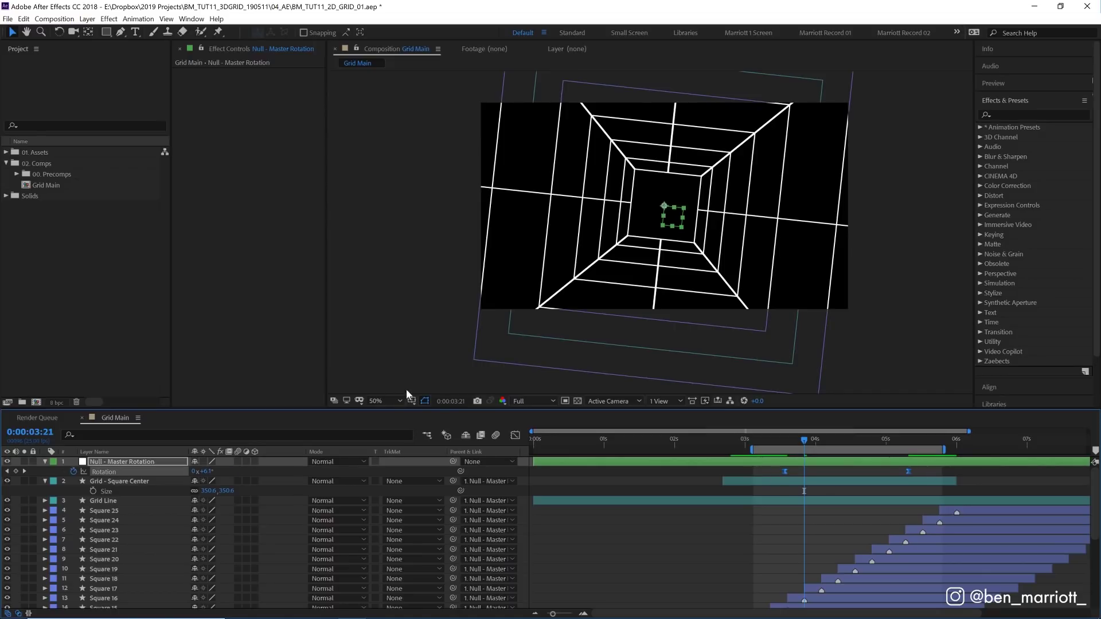
Increase the keyframe easing influence in the speed graph with Shift+F9 and preview
click(515, 434)
mouse_move(806, 555)
mouse_down()
mouse_move(762, 603)
mouse_move(834, 578)
mouse_up()
key(shift+F9)
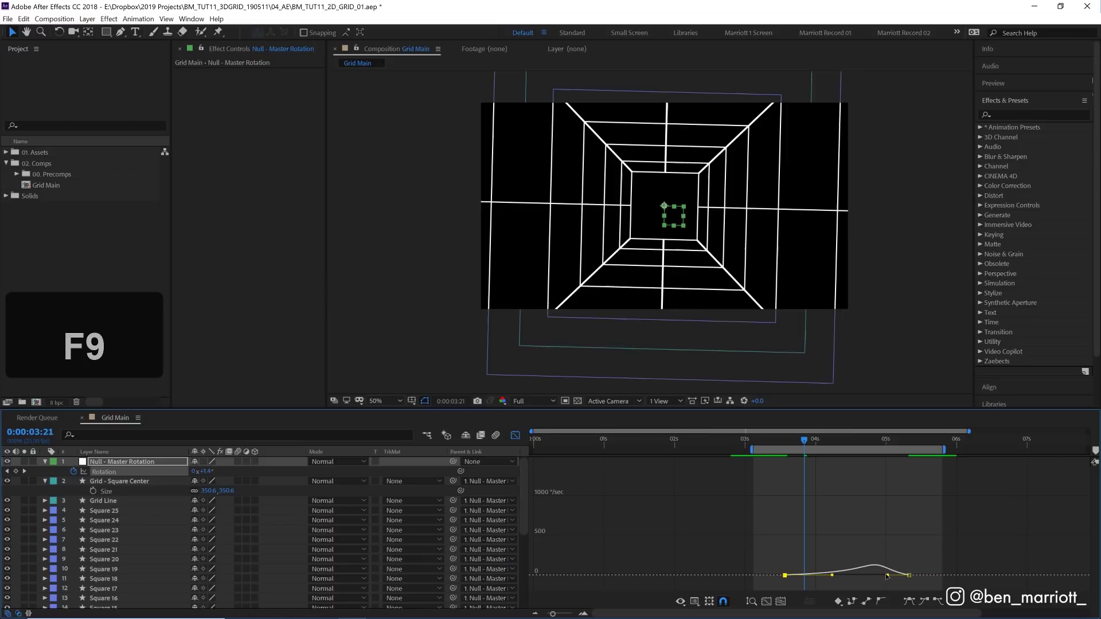
key(shift+F9)
click(779, 441)
key(space)
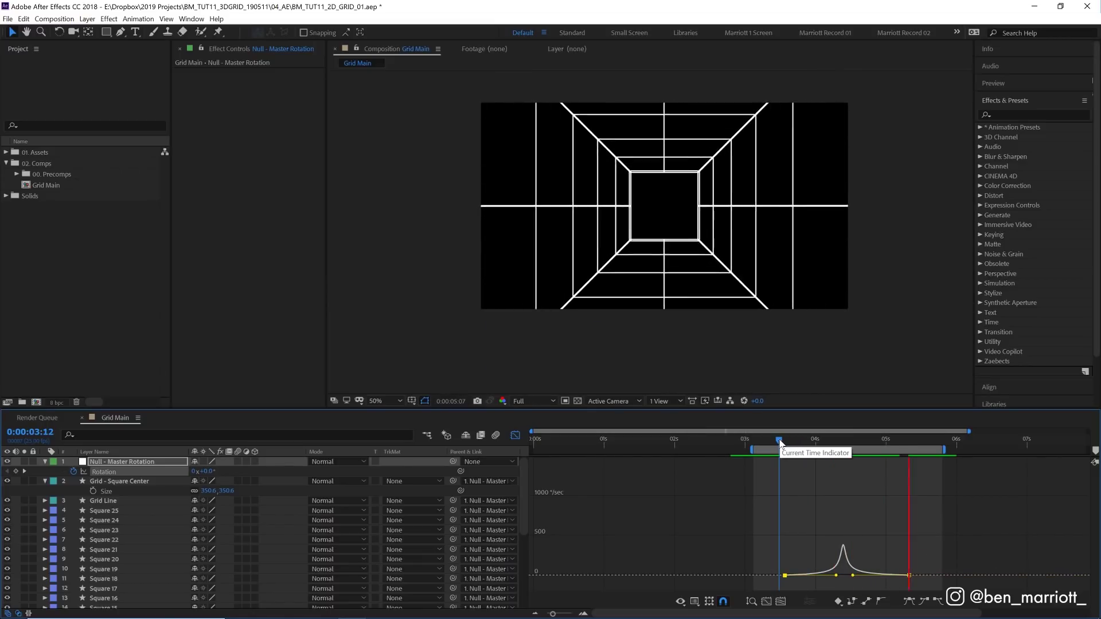
key(shift+F9)
key(space)
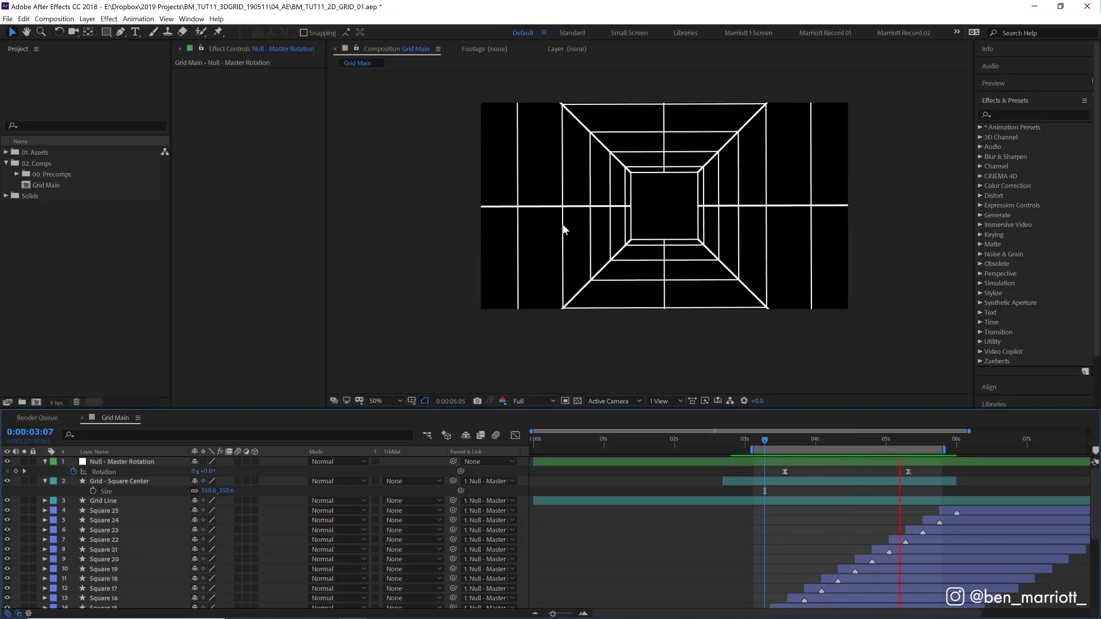
Select Square 25 and use Select Label Group to grab all blue-labelled squares
click(774, 327)
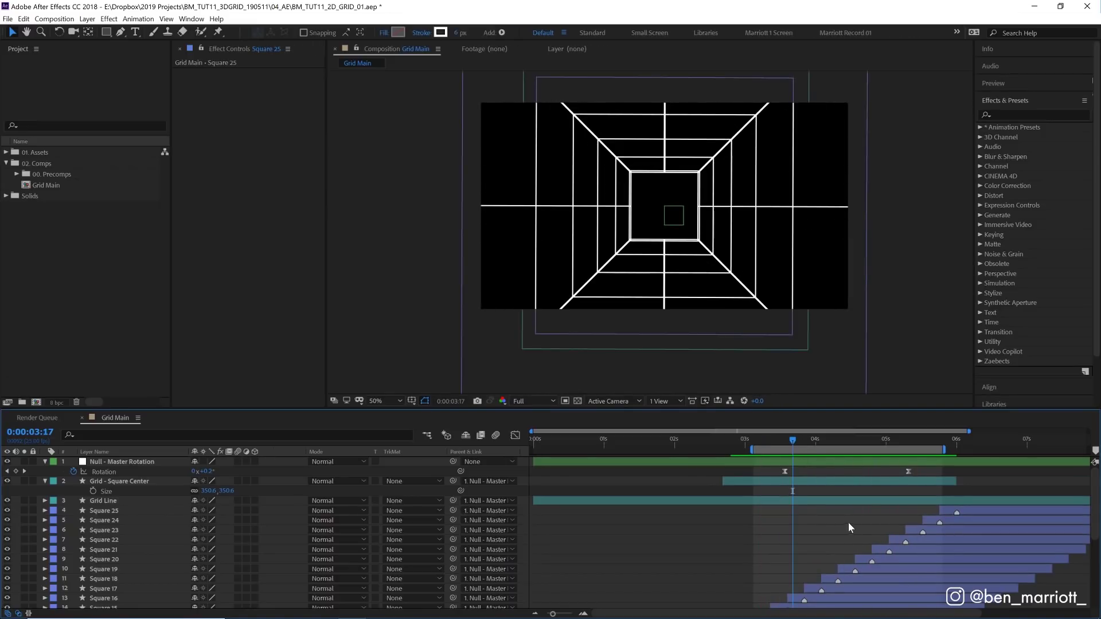
click(848, 526)
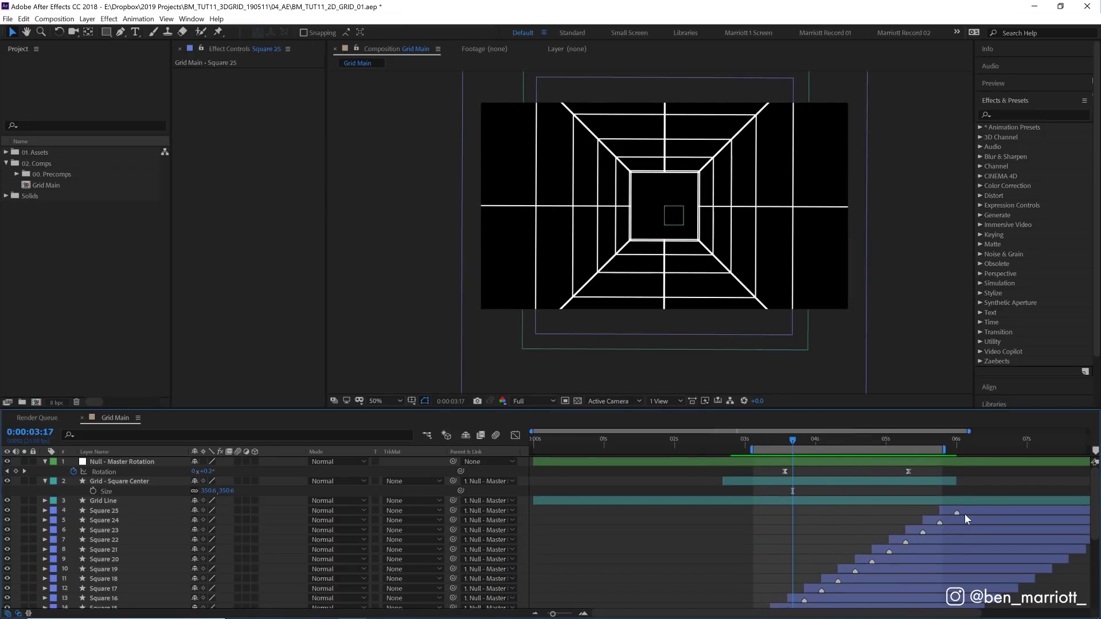
click(112, 513)
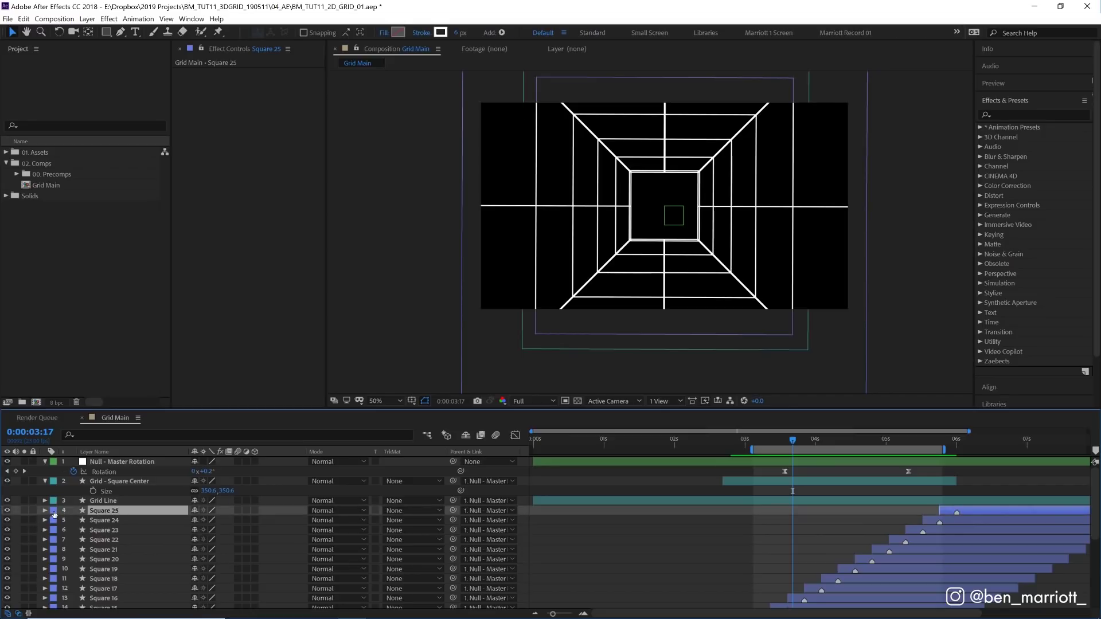
click(53, 511)
click(110, 302)
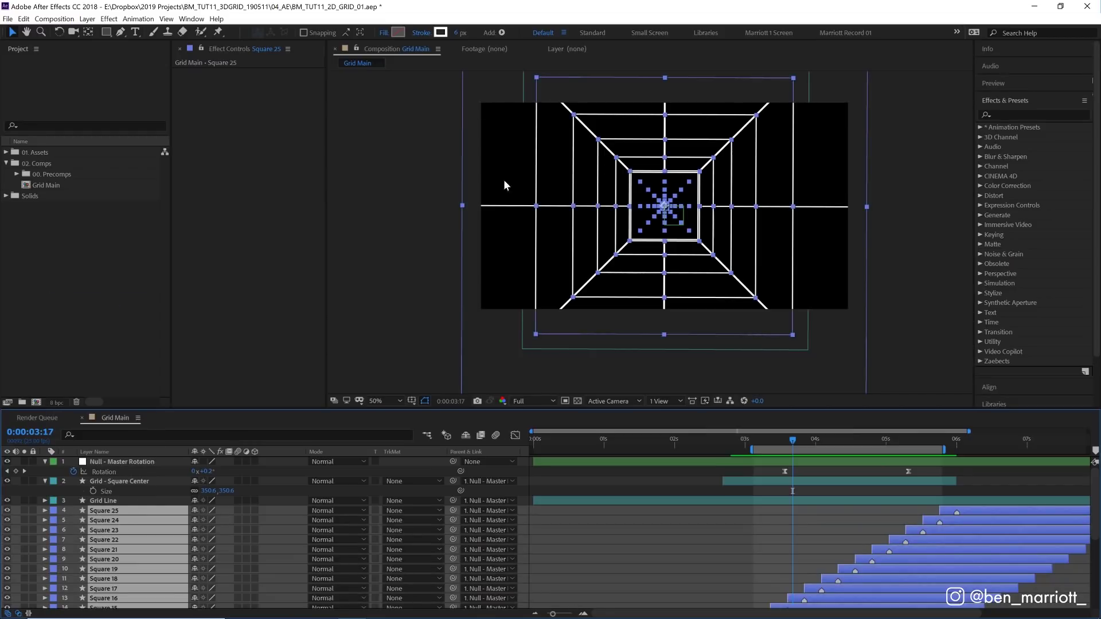
Set the fill of all selected Square layers to black (000000)
click(395, 34)
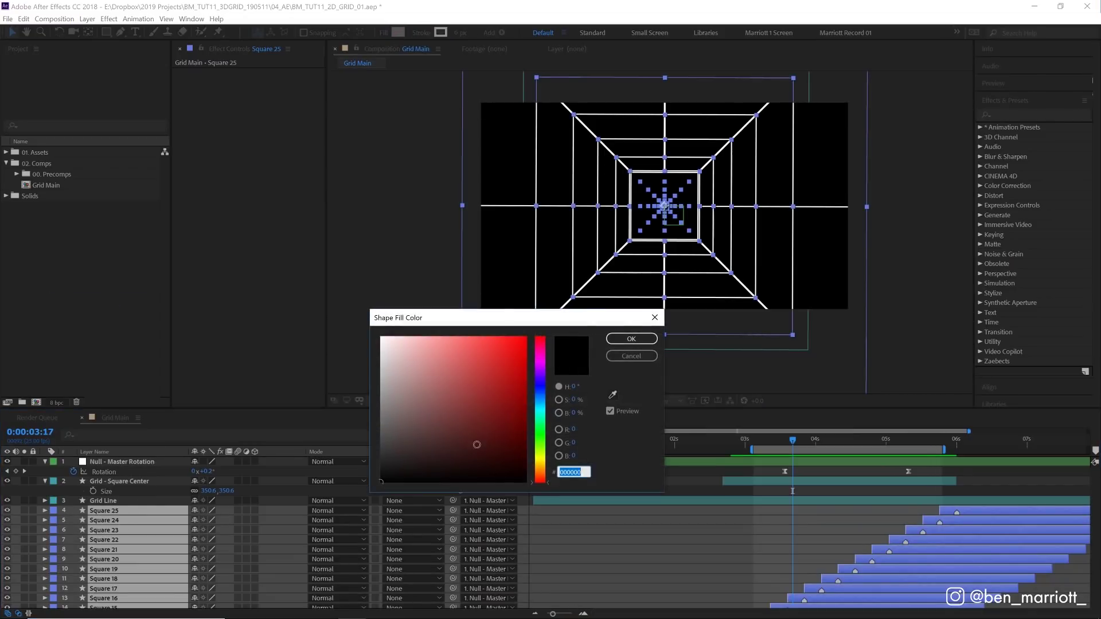
text(000000)
click(629, 341)
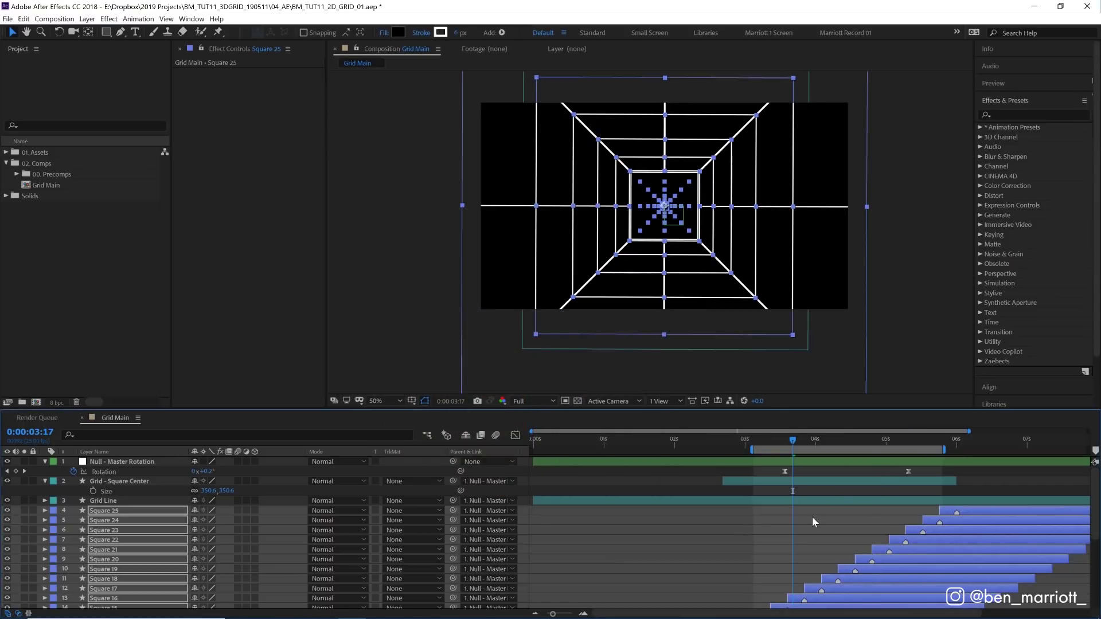
scroll(801, 530, down, 5)
click(800, 544)
drag(792, 439, 755, 445)
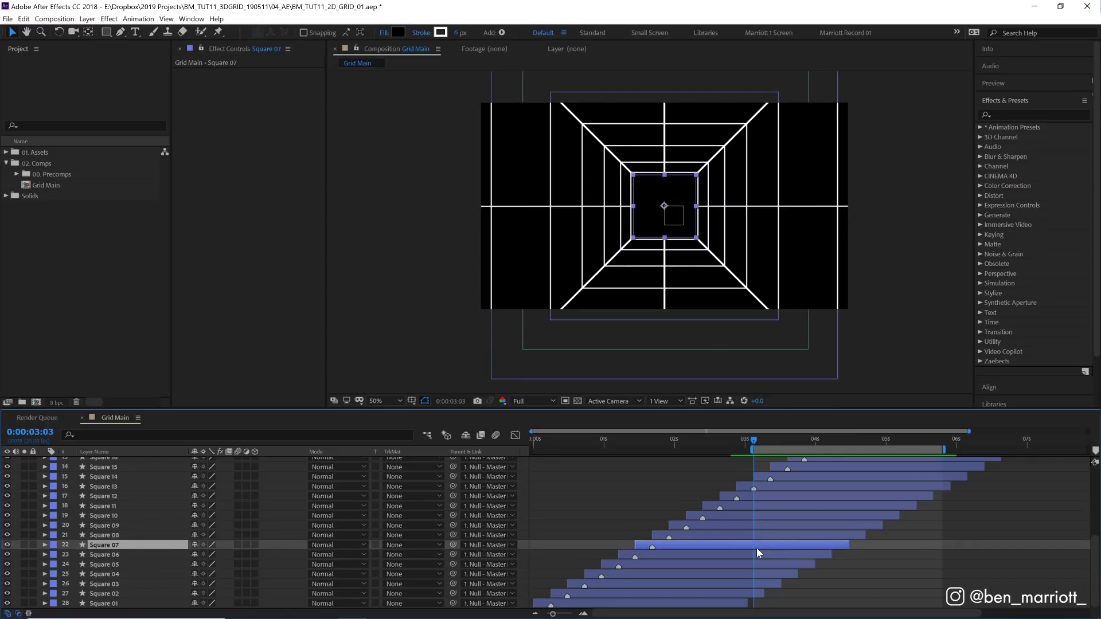
Duplicate Square 07, give the copy a Yellow label and name it Square - Segment
key(ctrl+d)
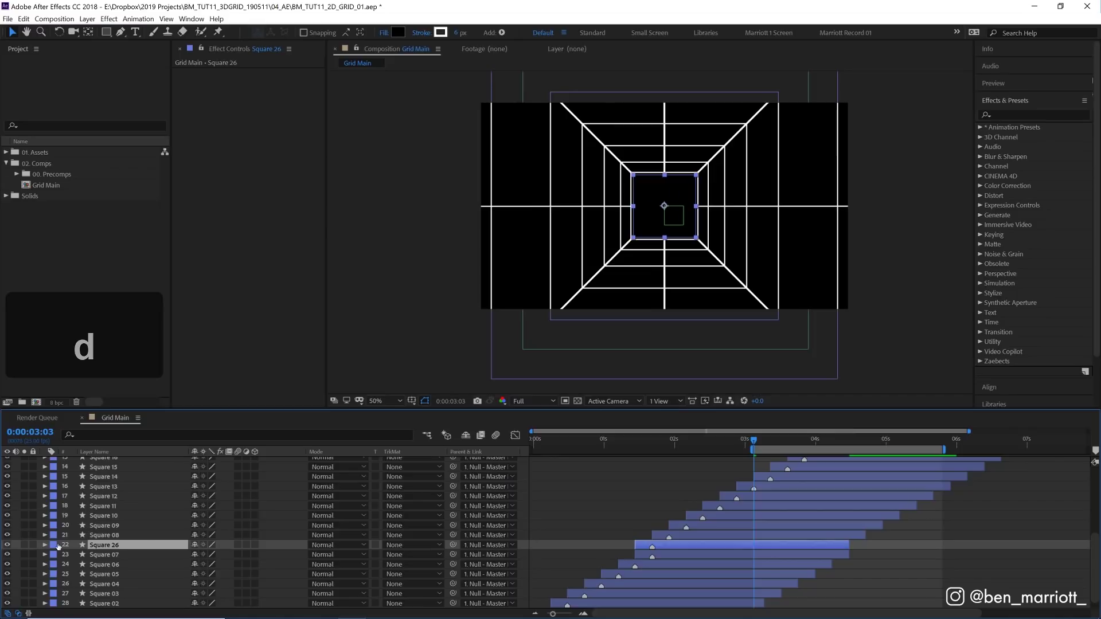
click(54, 545)
click(76, 377)
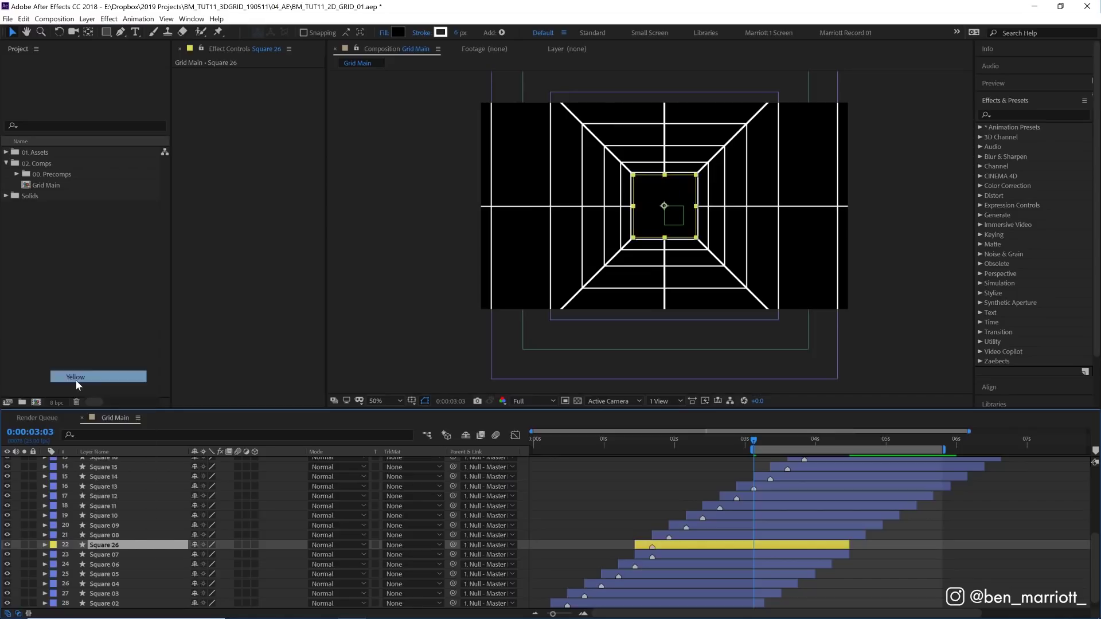
key(Return)
key(BackSpace)
key(BackSpace)
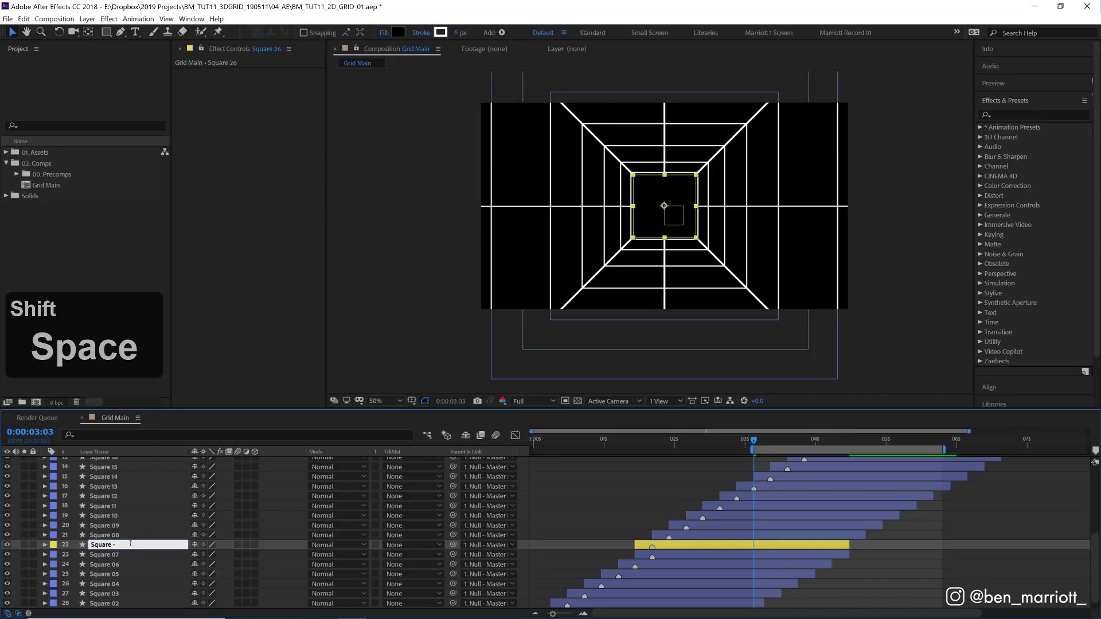
text(Segment)
key(Return)
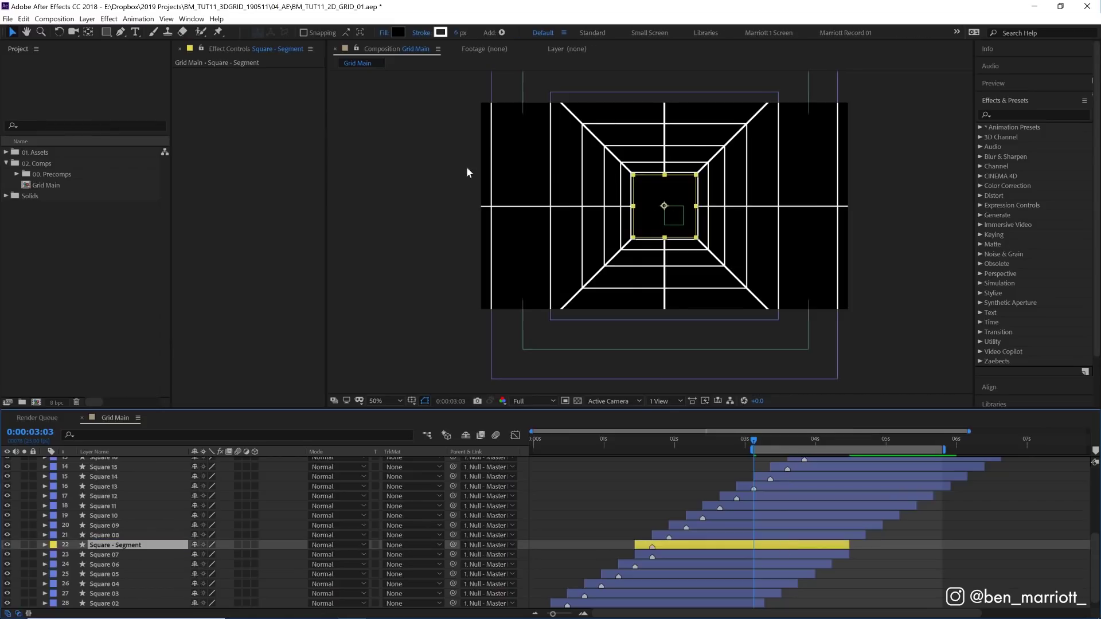
Give Square - Segment a white fill and preview it around frame 3:13
click(399, 32)
drag(490, 422, 380, 339)
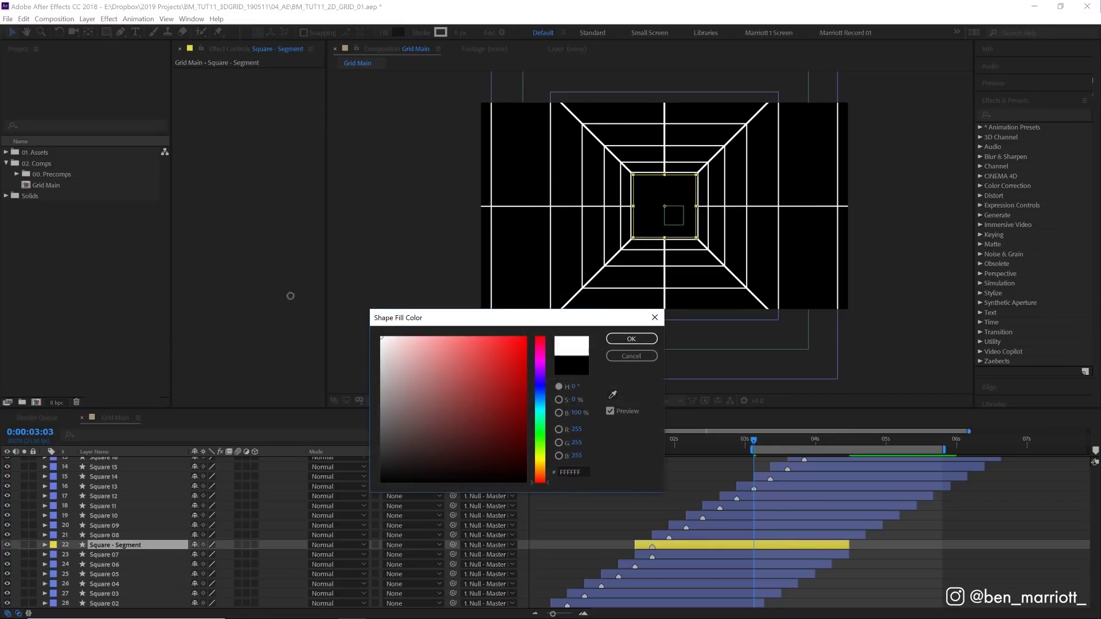
click(631, 339)
key(space)
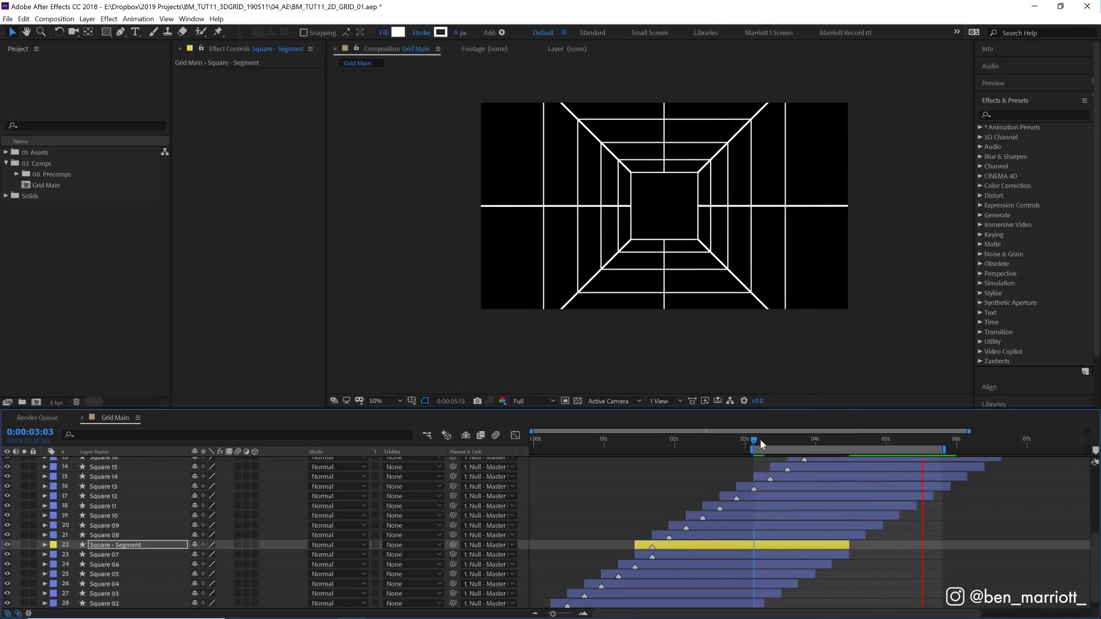
click(778, 441)
drag(783, 443, 782, 442)
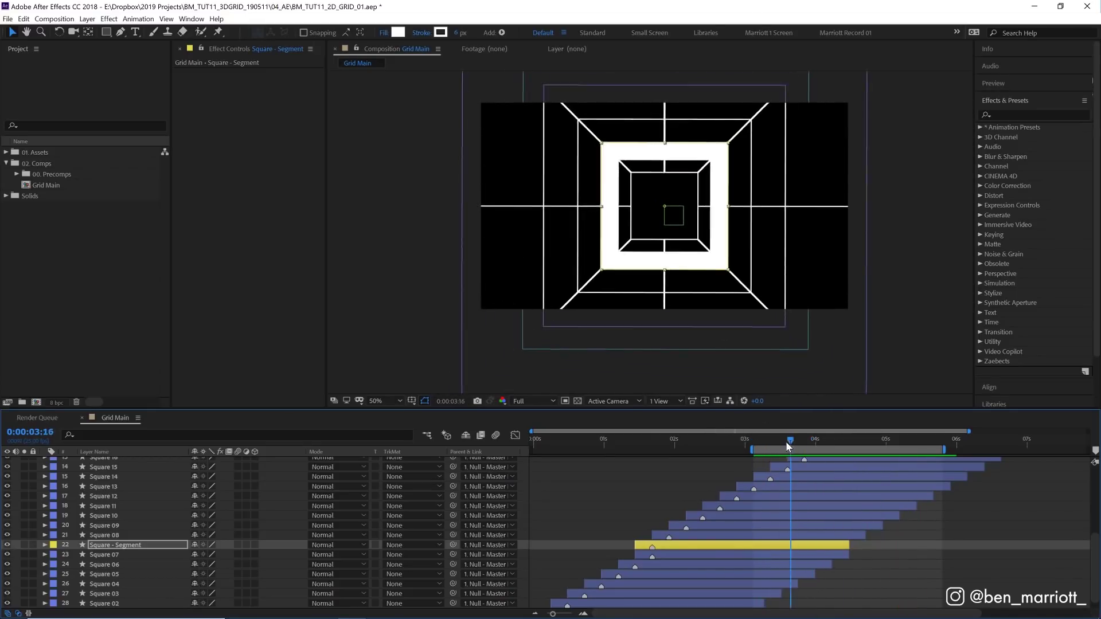
click(120, 32)
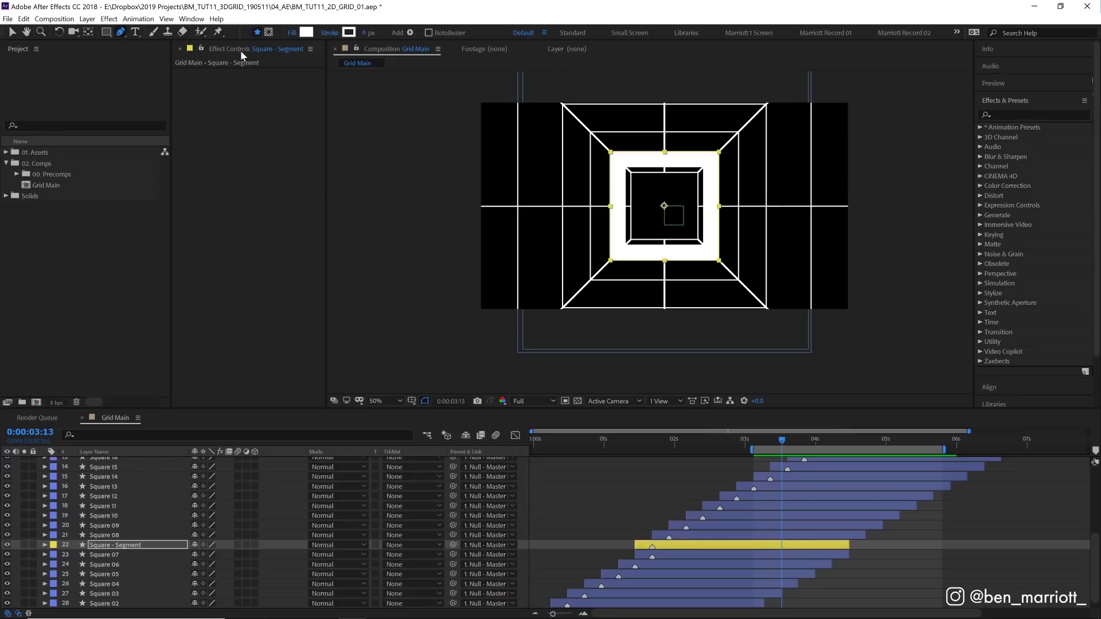
Draw a triangular mask from the tunnel centre on Square - Segment, pull its corner outward, and preview
click(270, 33)
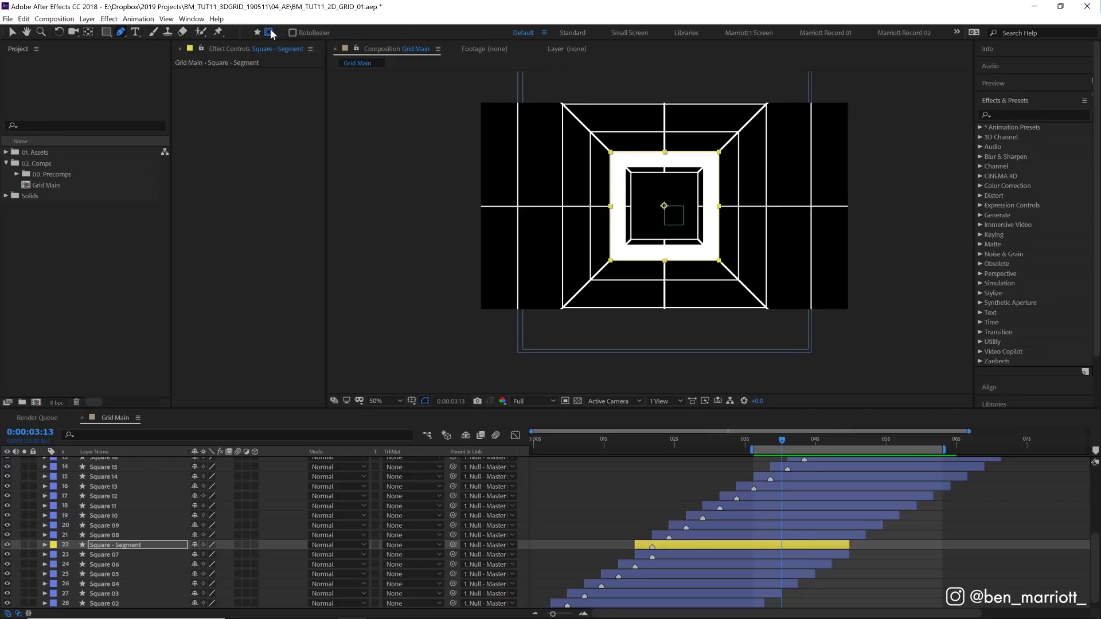
click(664, 207)
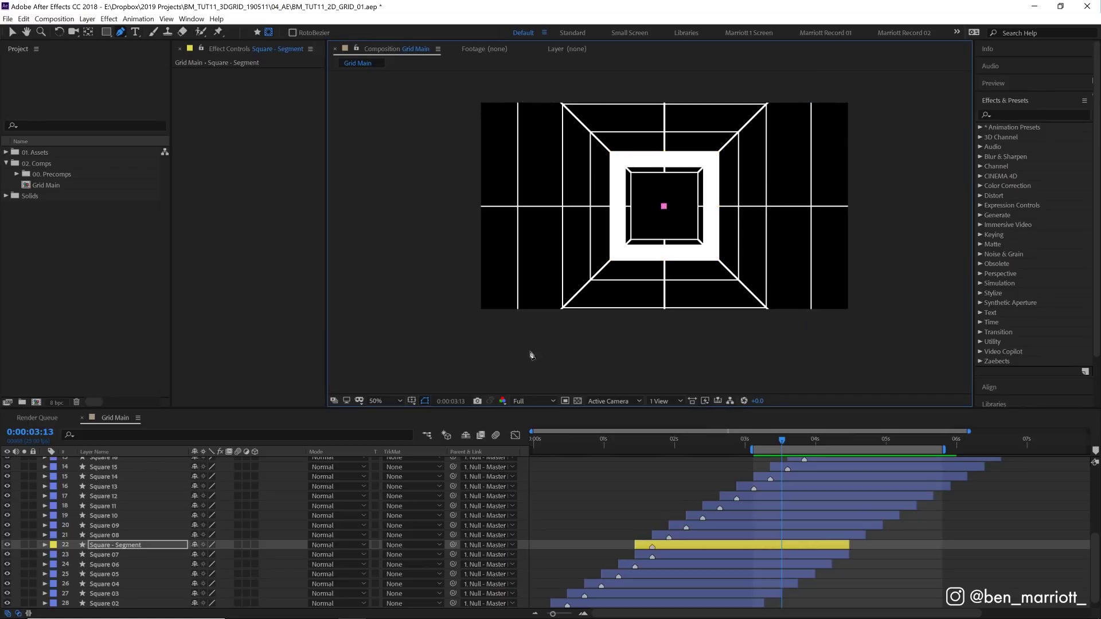
click(502, 365)
click(664, 207)
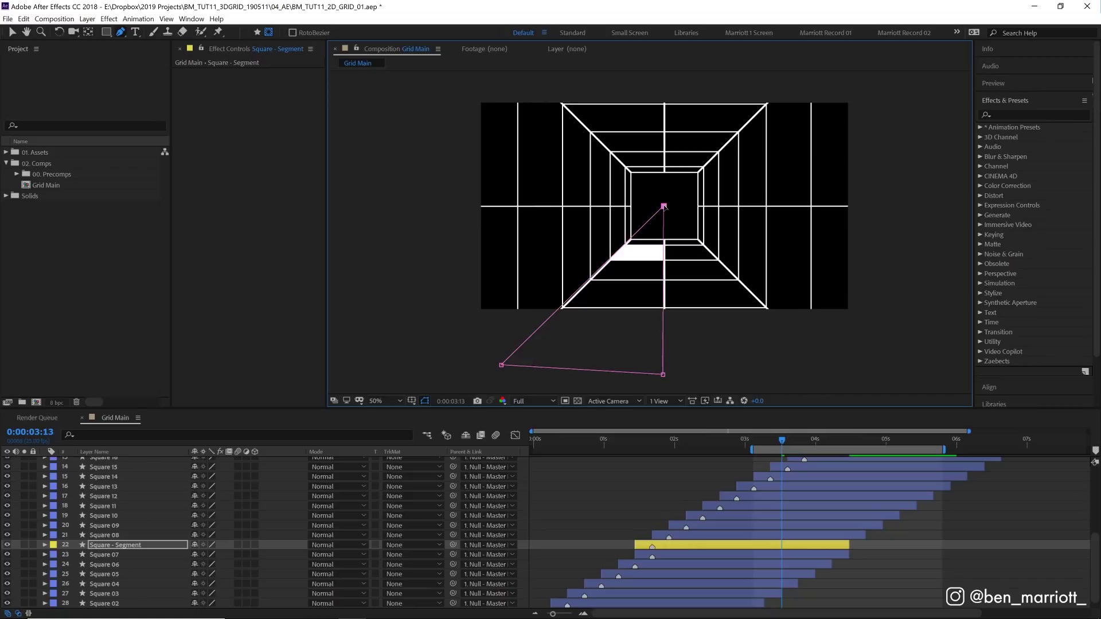
drag(501, 366, 456, 417)
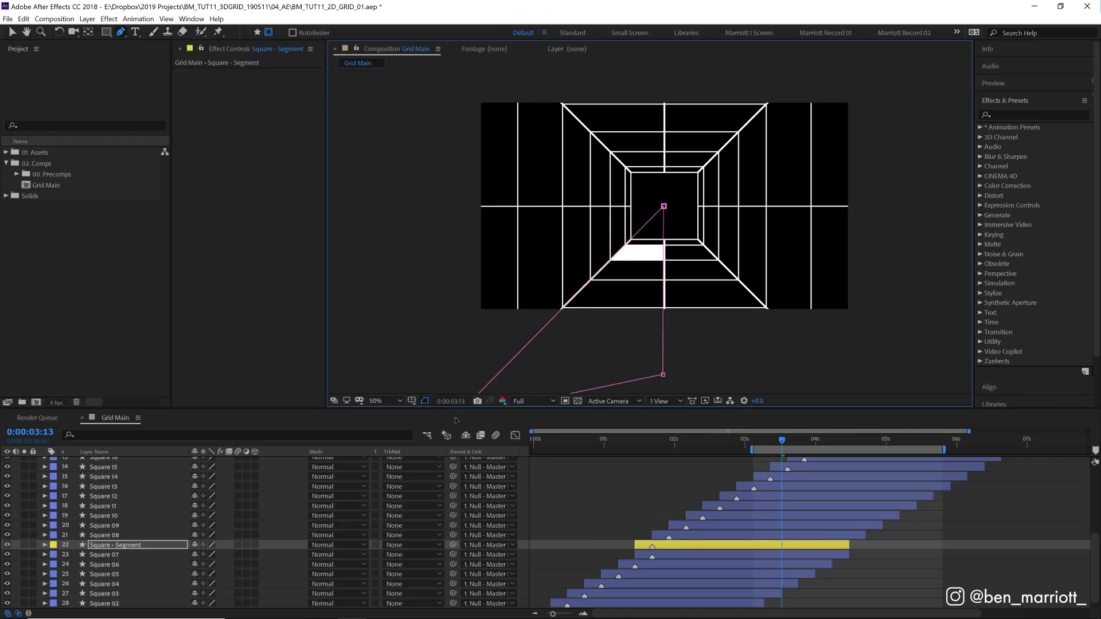
key(space)
mouse_move(662, 369)
mouse_down()
mouse_move(654, 228)
mouse_move(659, 296)
mouse_up()
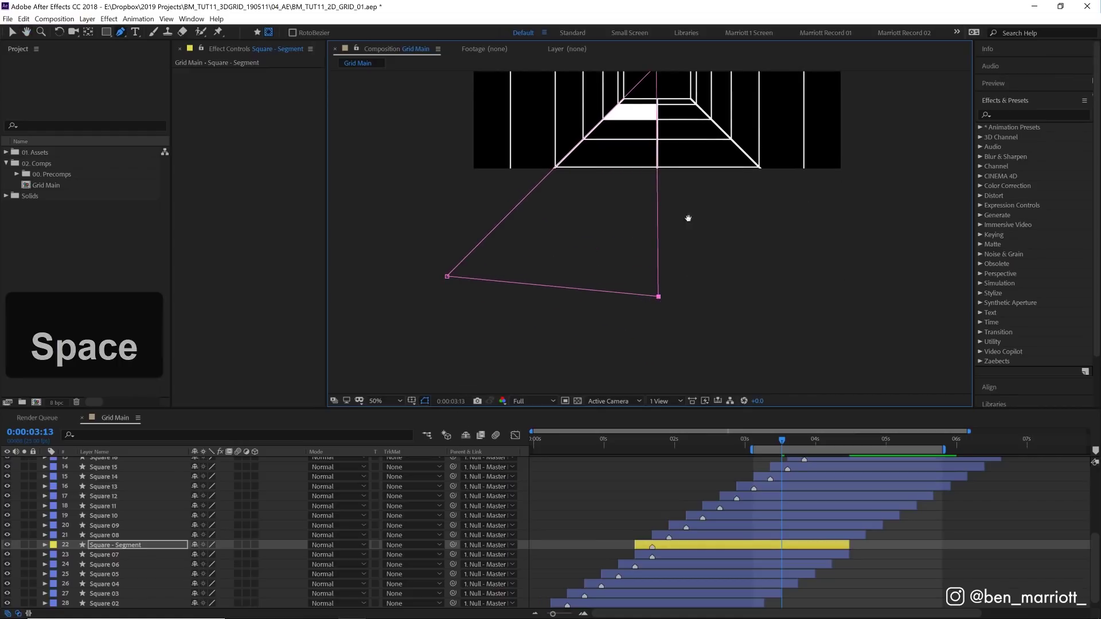
drag(688, 217, 739, 300)
click(756, 442)
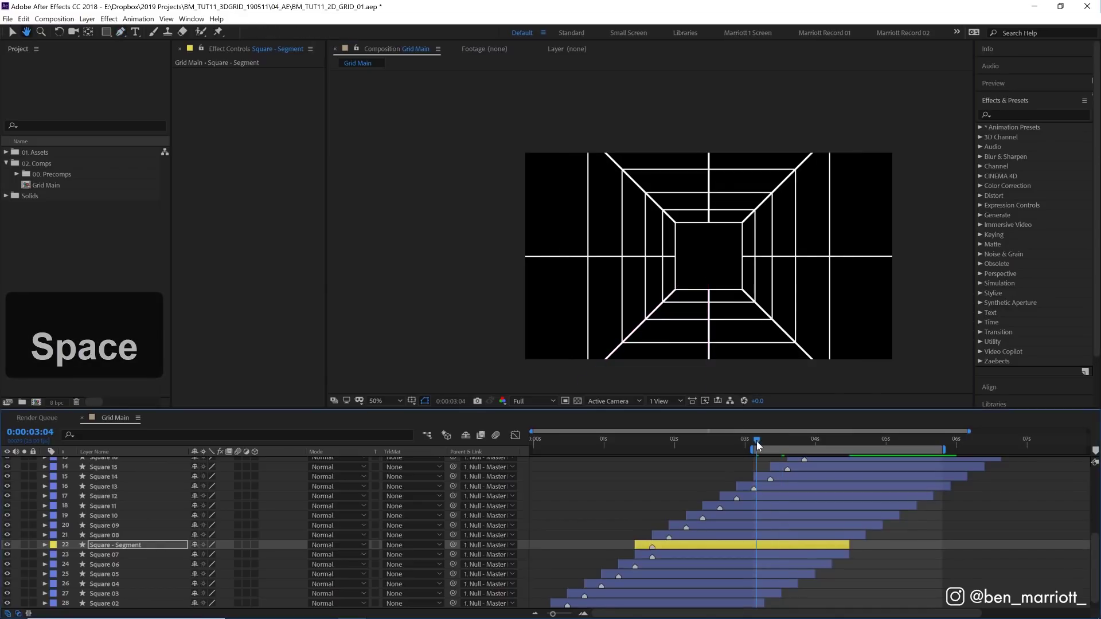
key(space)
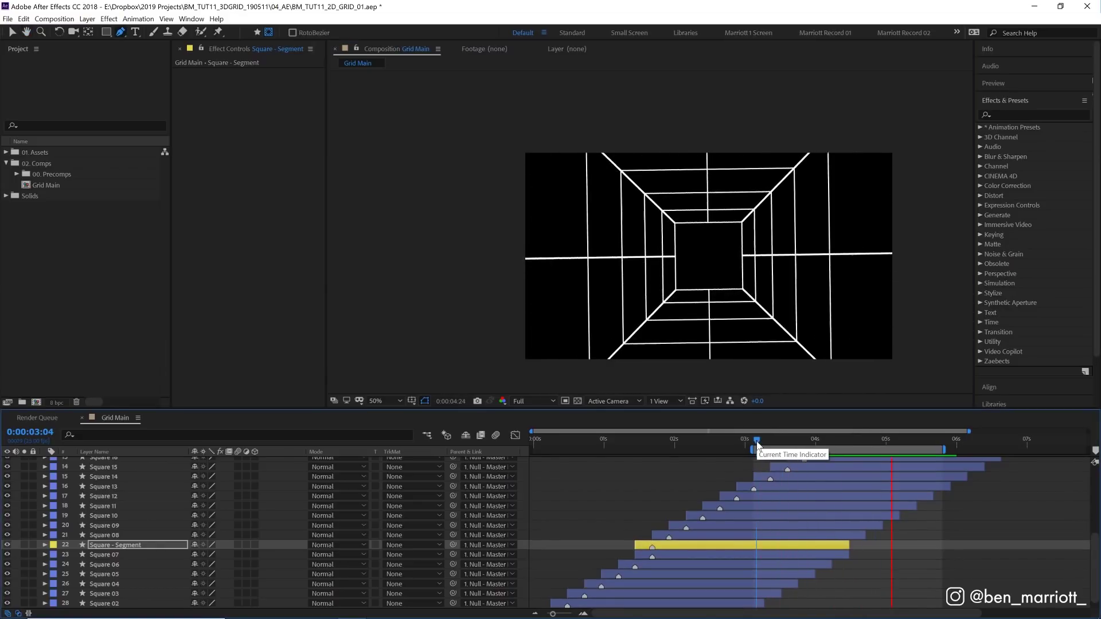
drag(757, 441, 847, 438)
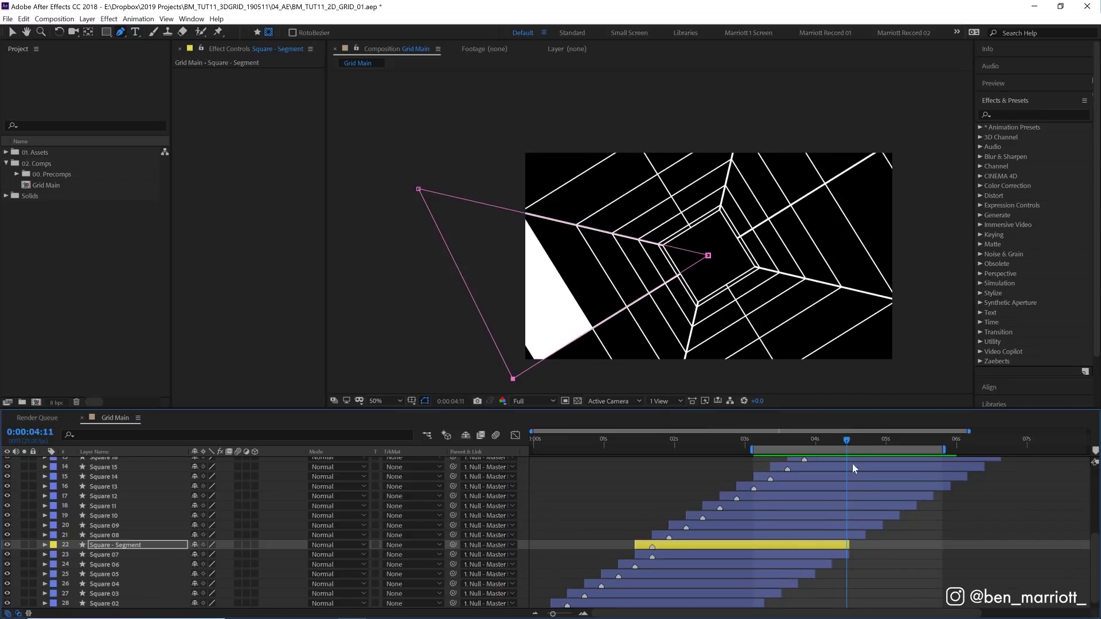
Extend the out-points of Square 25 through Square 01, then preview
key(Page_Up)
scroll(857, 516, up, 3)
scroll(857, 515, up, 3)
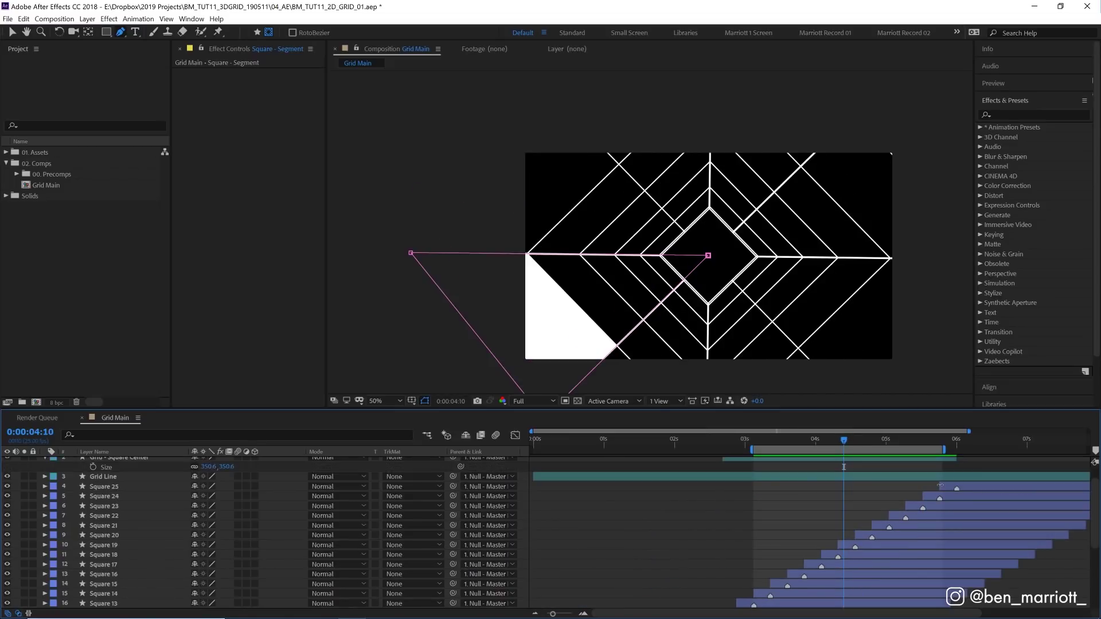
click(960, 486)
scroll(831, 526, down, 5)
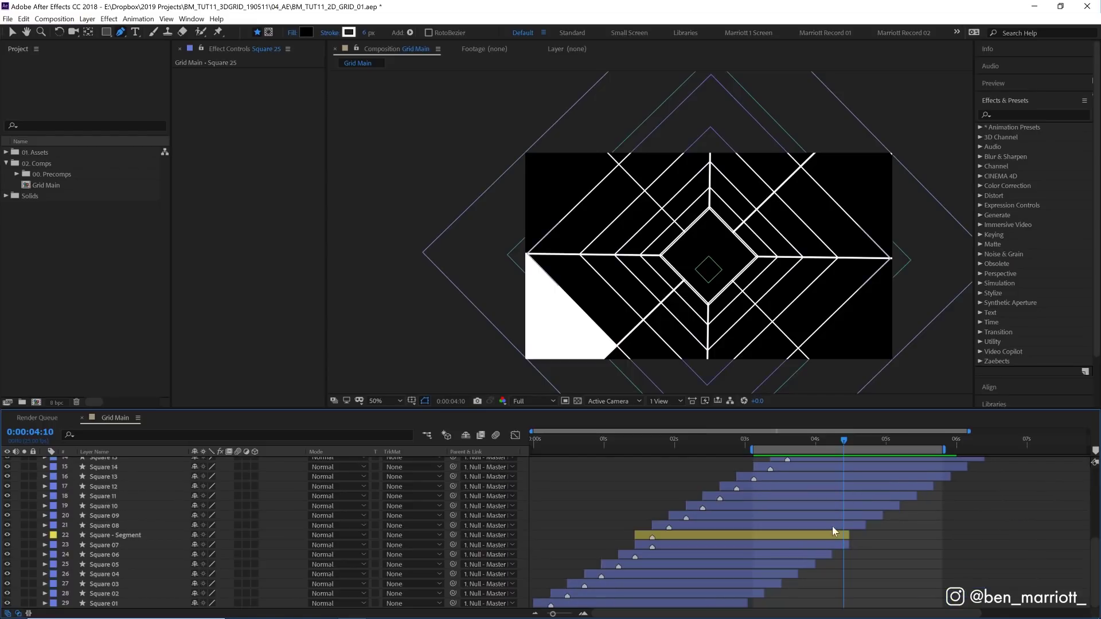
shift+click(733, 607)
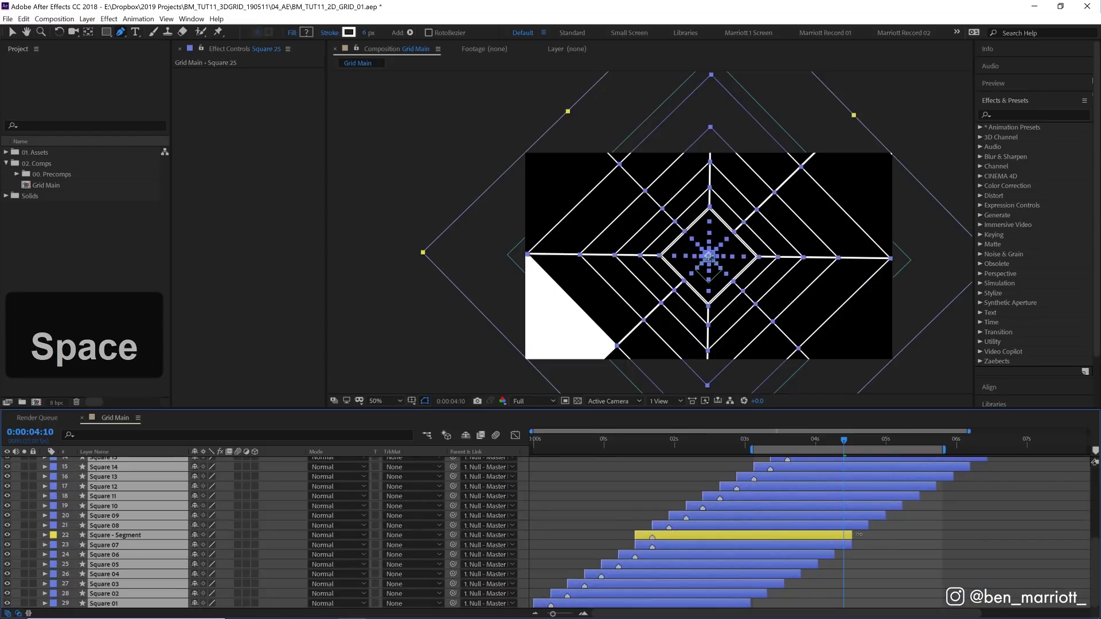
drag(849, 535, 908, 530)
click(924, 542)
key(space)
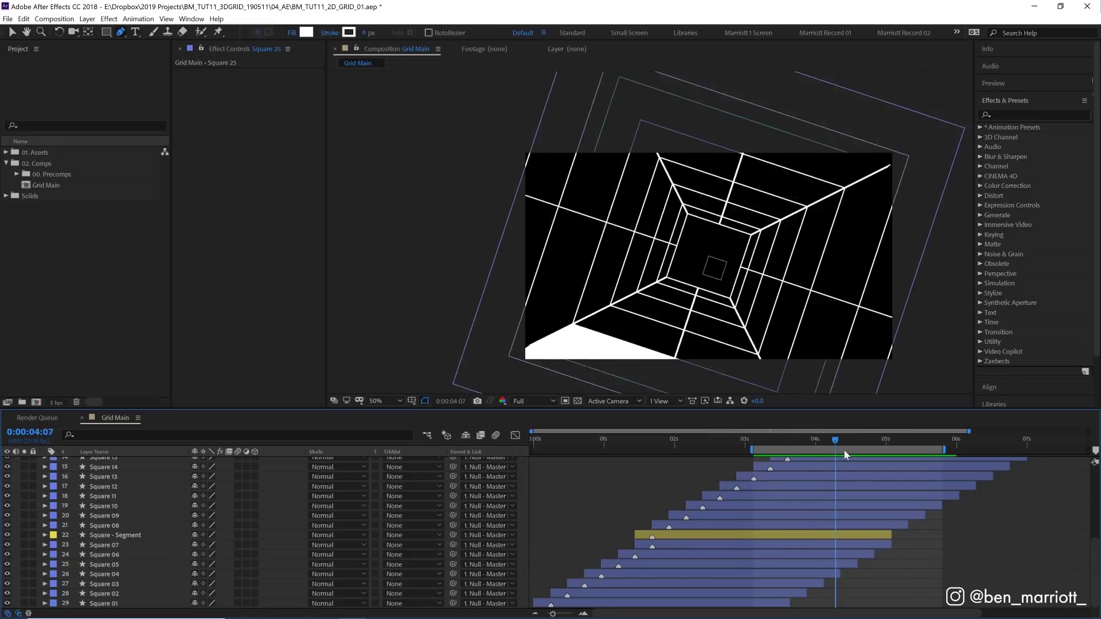
Duplicate Square - Segment, move the copy up, delay it a few frames, and preview
click(775, 440)
key(space)
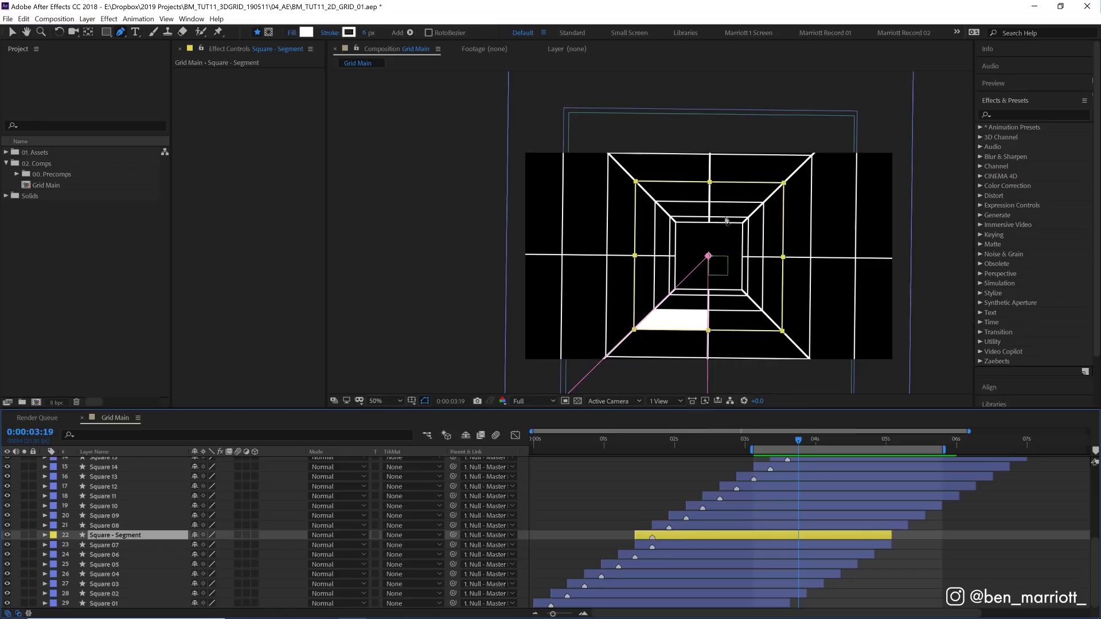
click(780, 544)
click(785, 536)
key(ctrl+d)
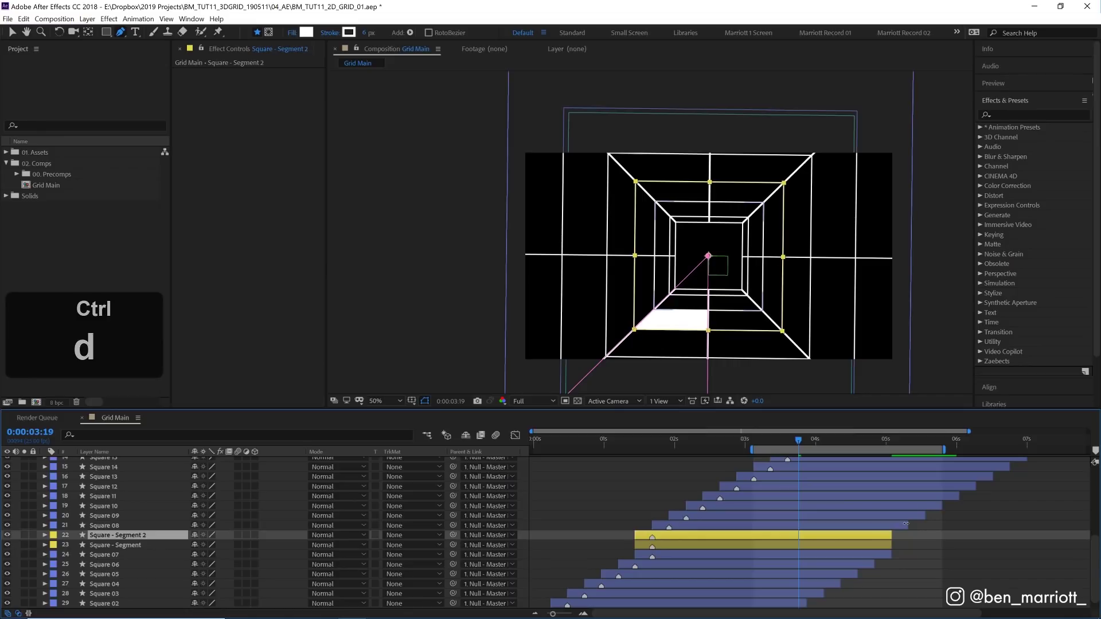
key(ctrl+bracketright)
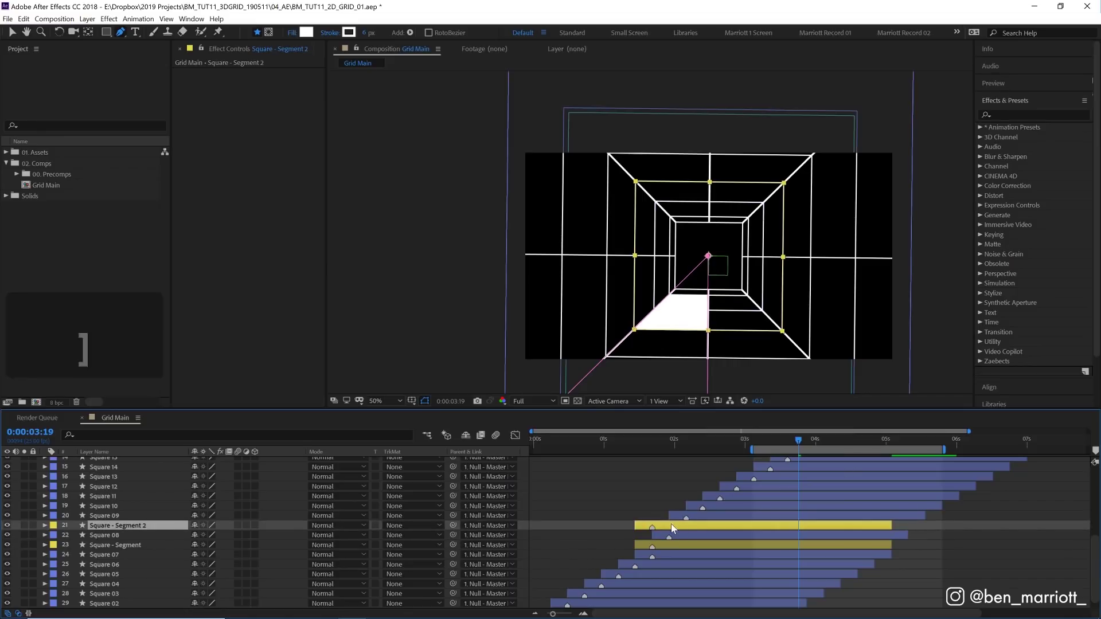
drag(671, 525, 688, 527)
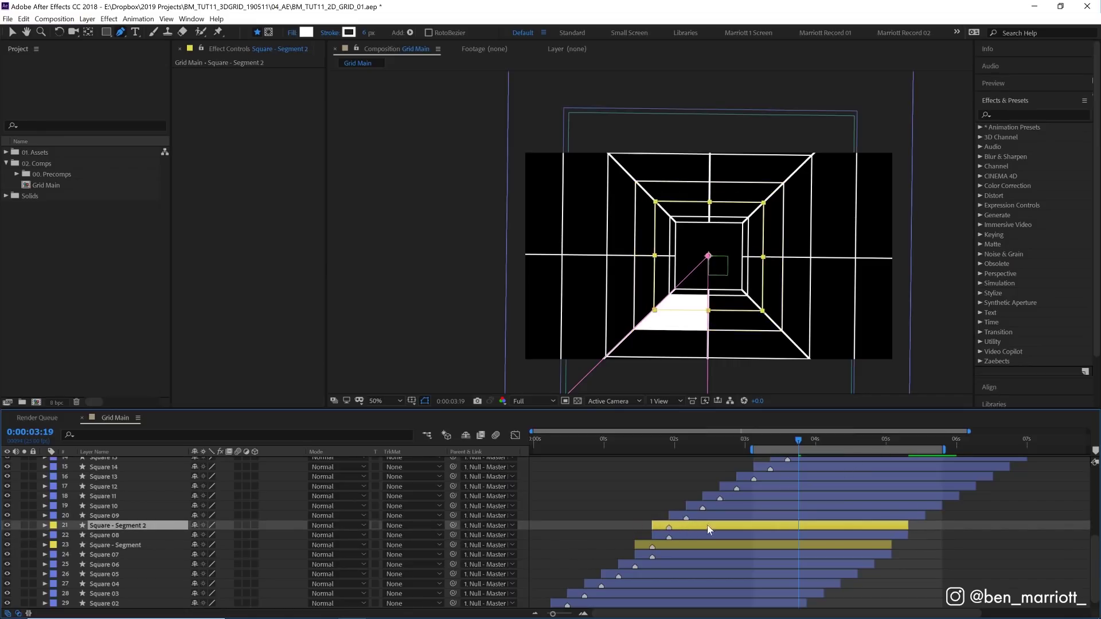
drag(797, 445, 814, 443)
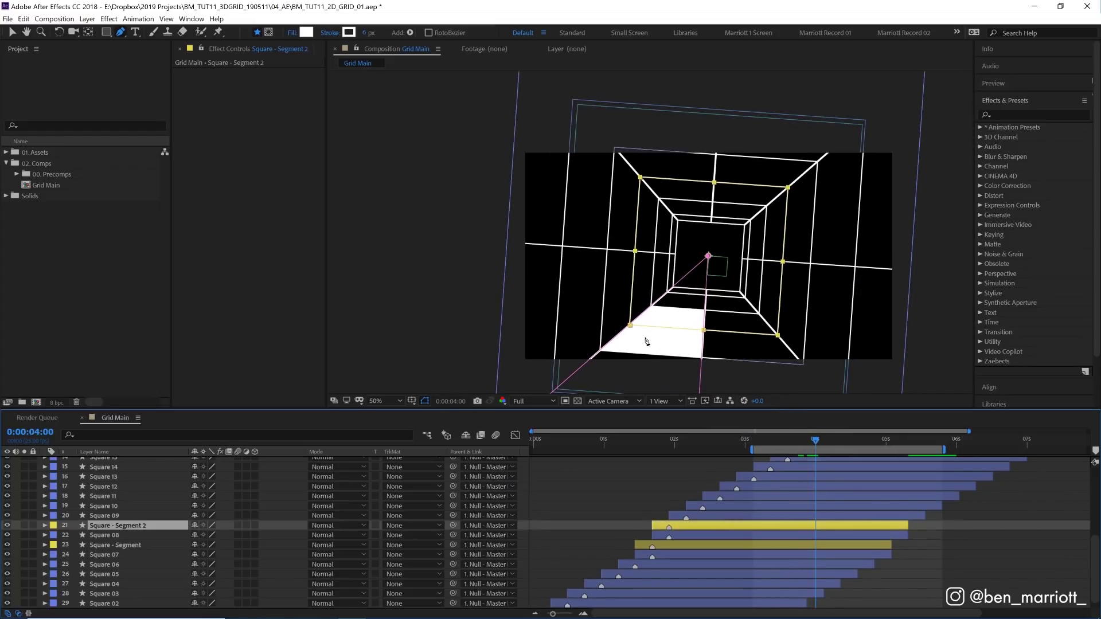
key(space)
mouse_move(674, 326)
mouse_down()
mouse_move(743, 303)
mouse_move(504, 90)
mouse_move(479, 90)
mouse_up()
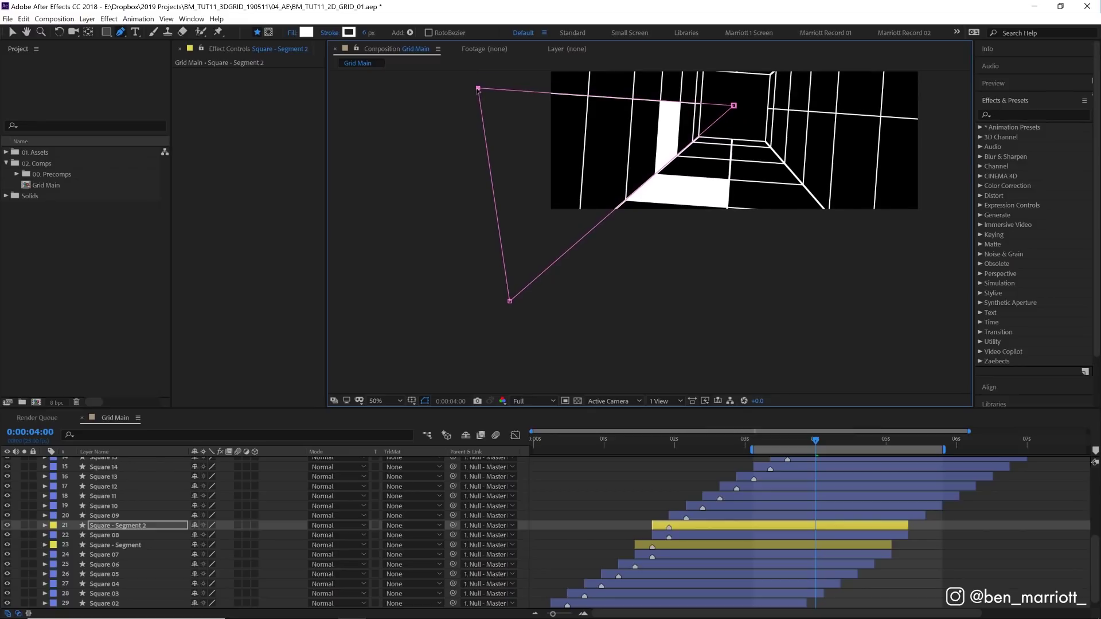
key(space)
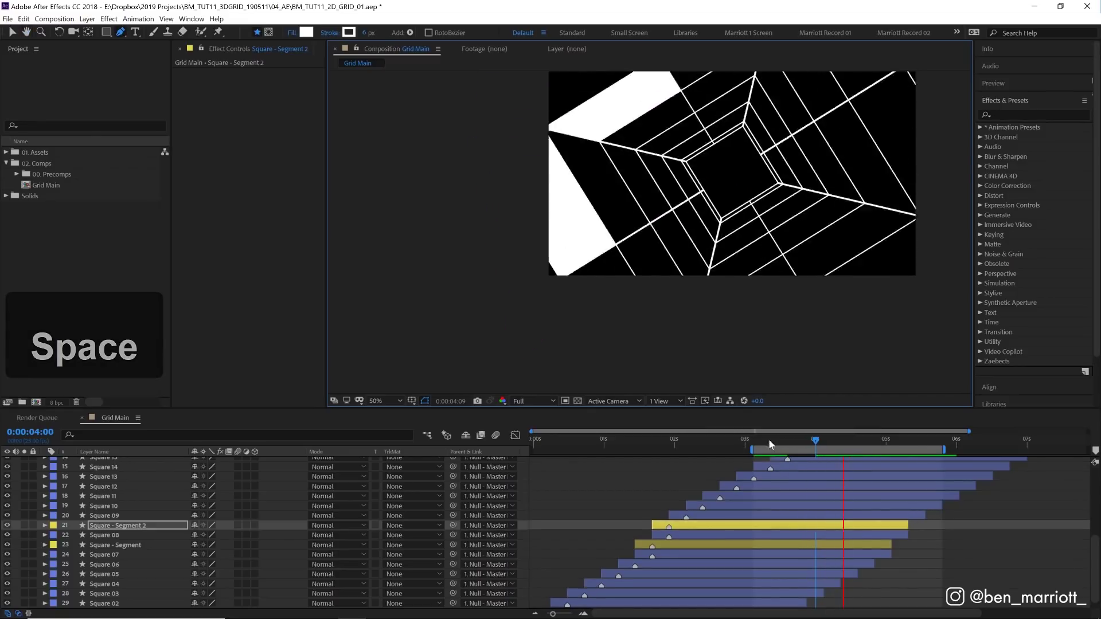
key(space)
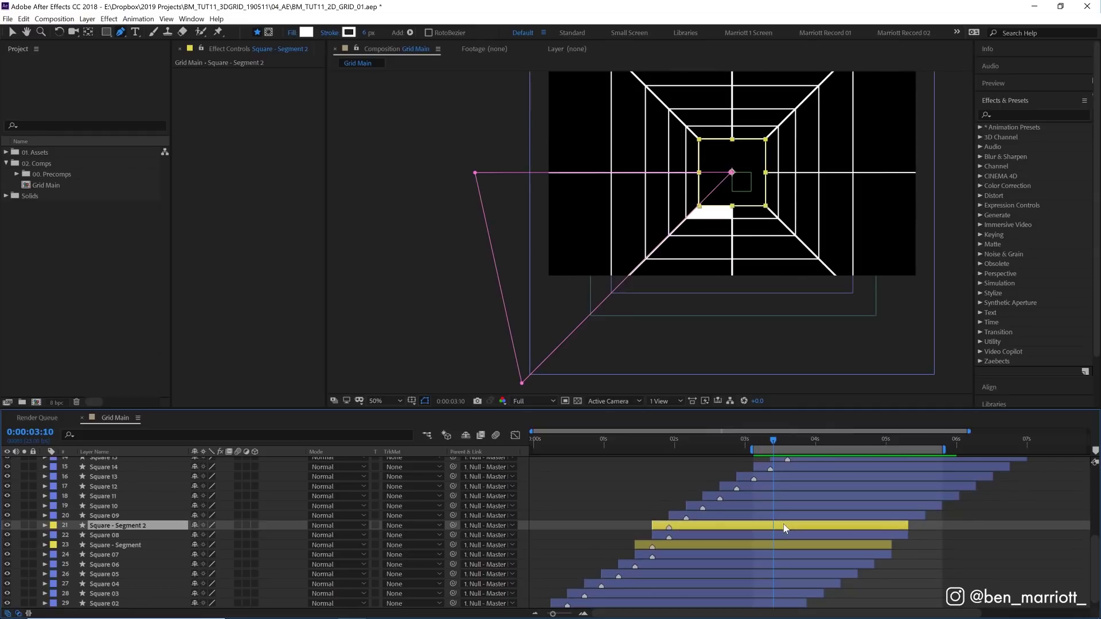
Add a third segment copy, shifted later, with one mask corner dragged upward
key(ctrl+d)
key(ctrl+])
drag(795, 443, 821, 442)
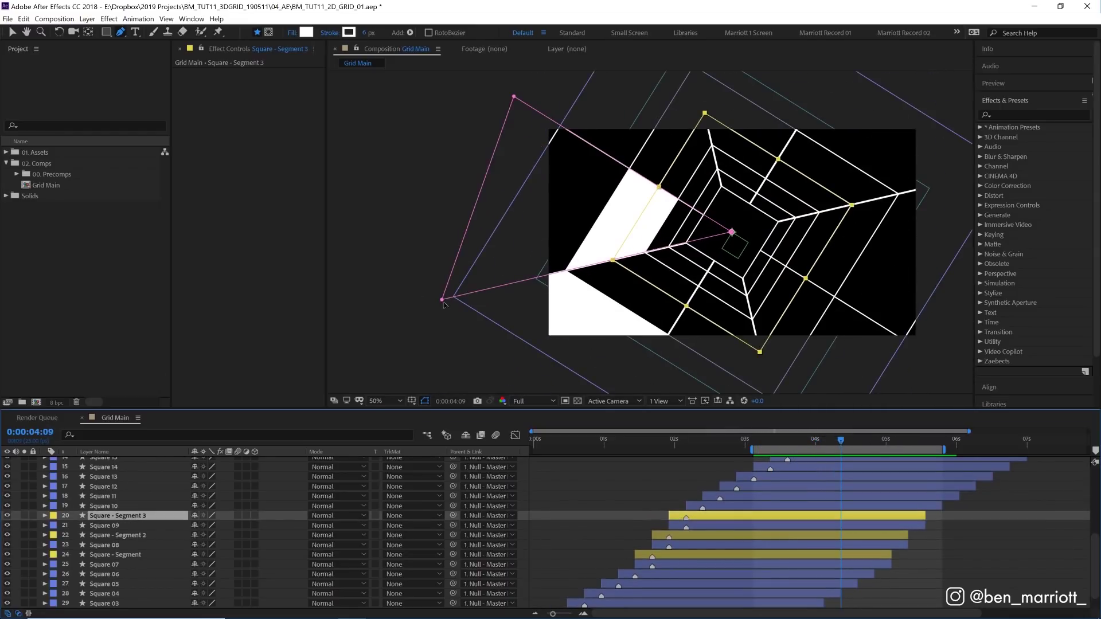
drag(444, 303, 694, 61)
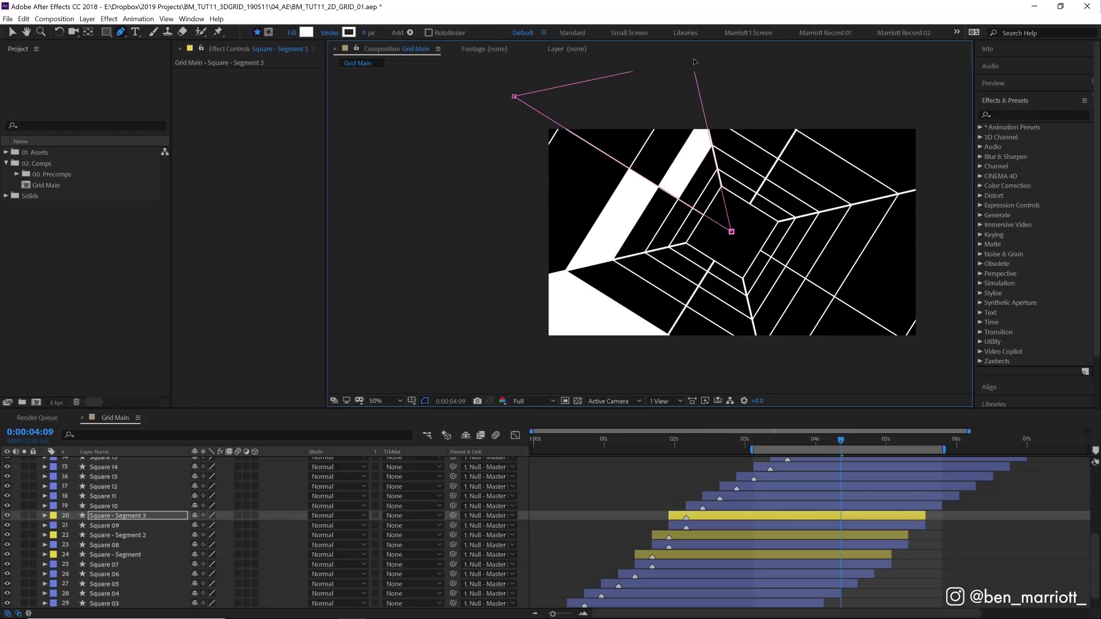
Stack further segment copies from Segment 3, undoing the extra Segment 7 and 8
click(777, 515)
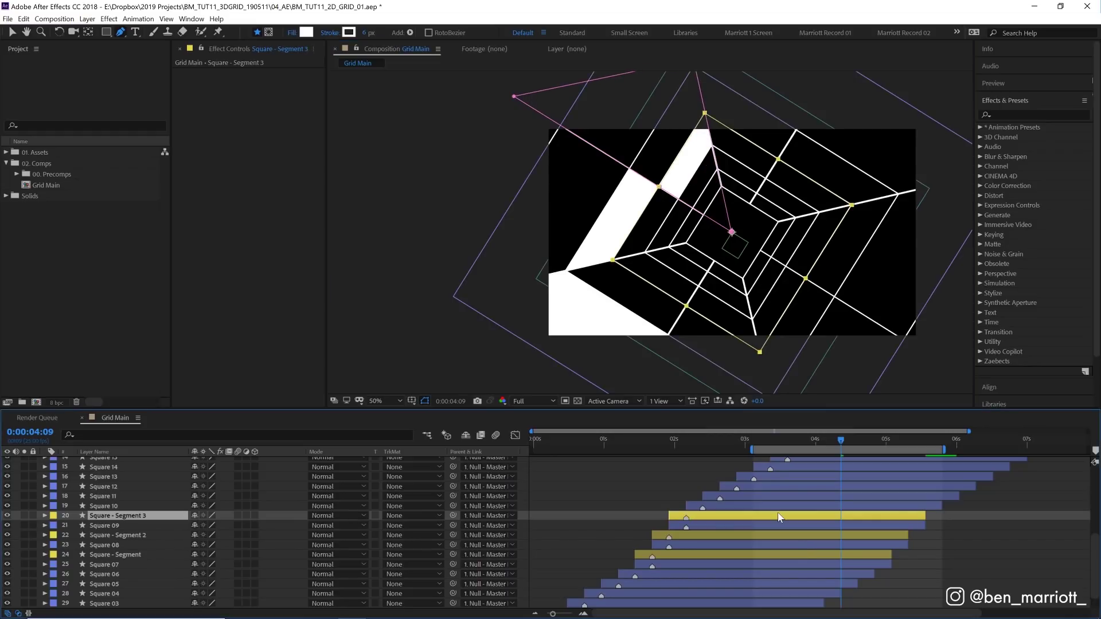
key(ctrl+d)
key(ctrl+])
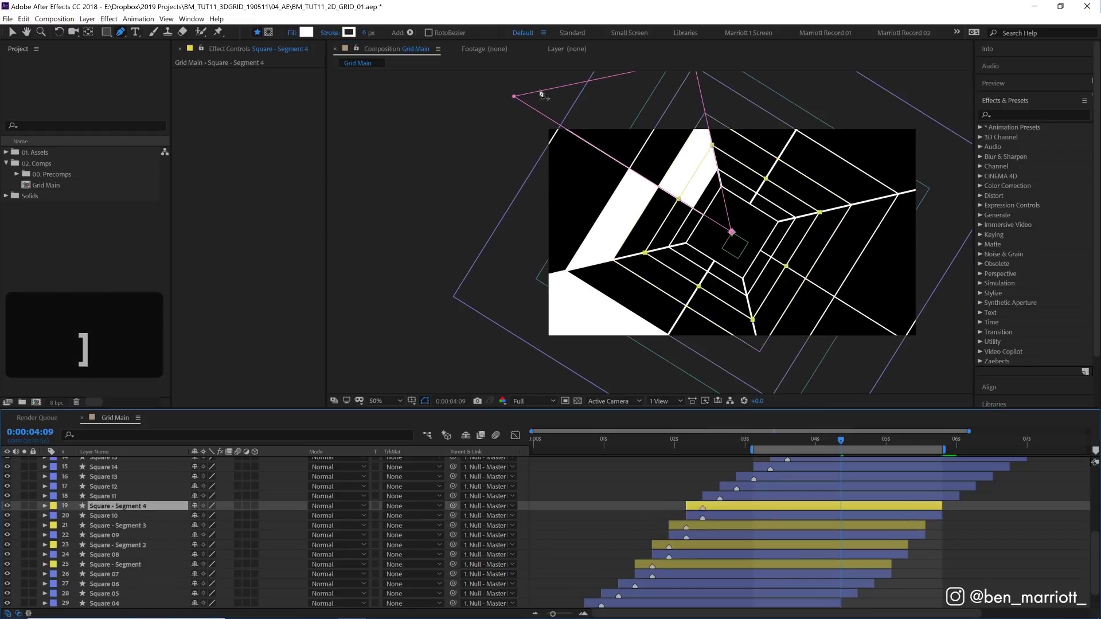
key(space)
key(ctrl+d)
key(ctrl+])
key(ctrl+d)
key(ctrl+])
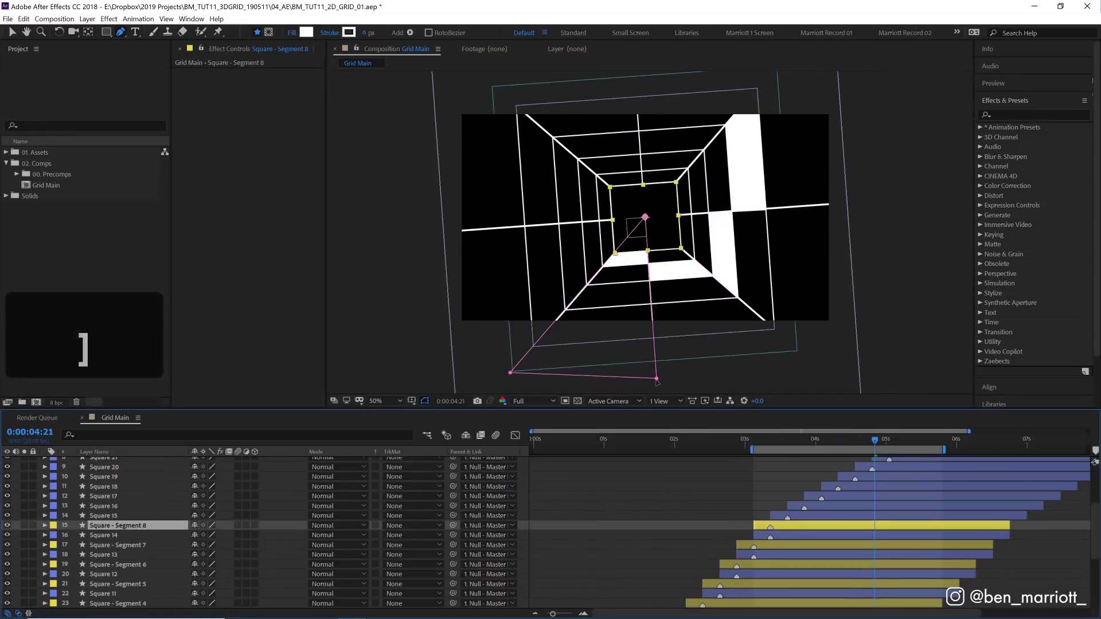
key(ctrl+z)
key(ctrl+z)
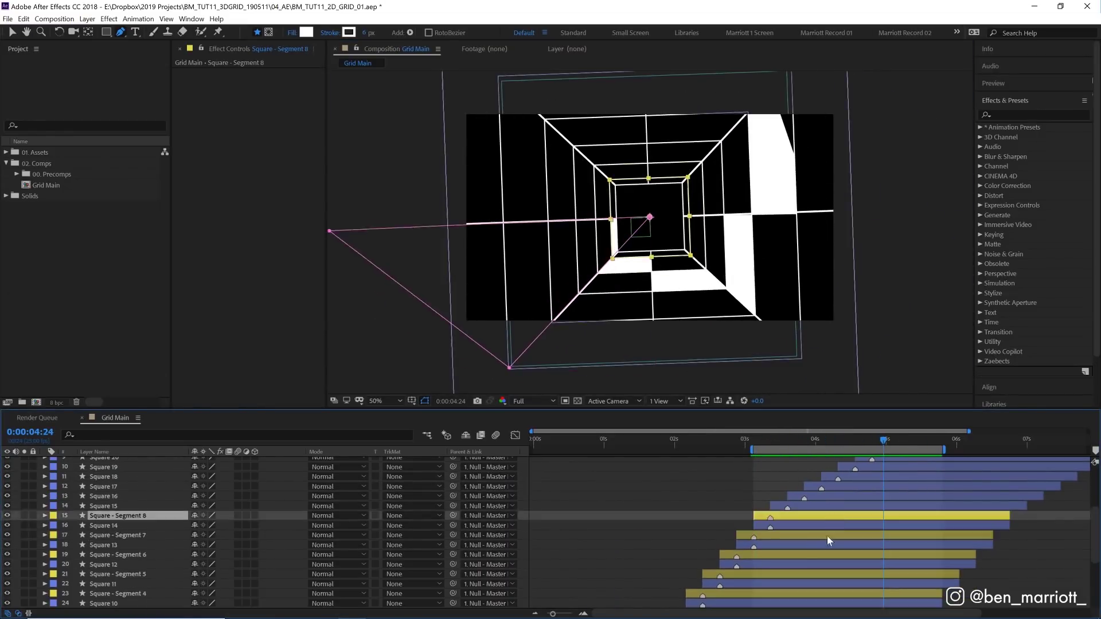
key(space)
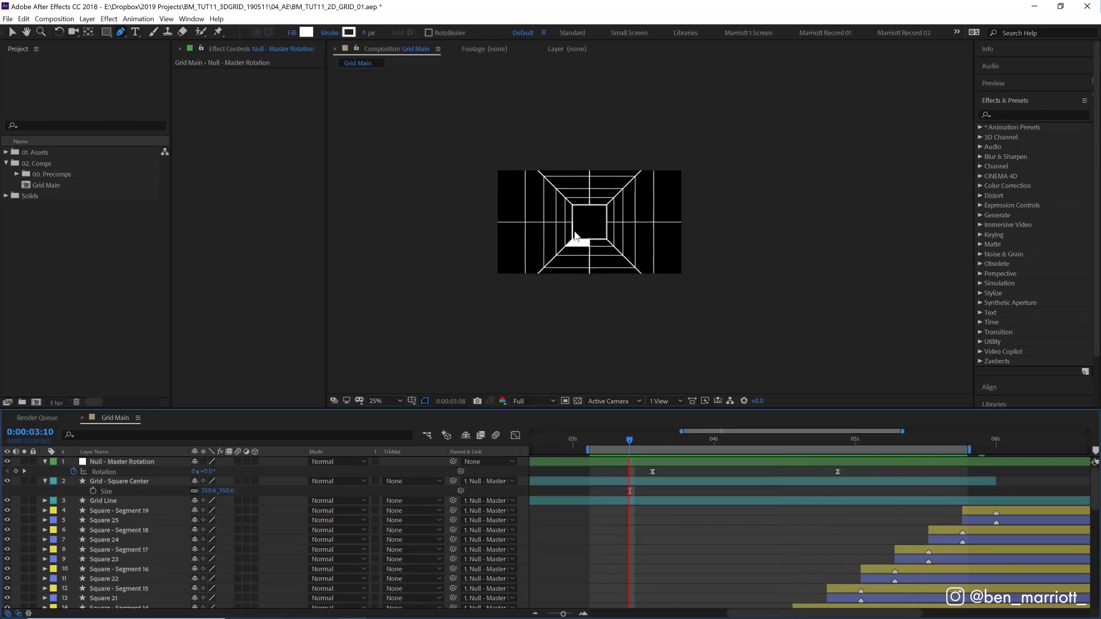
click(700, 437)
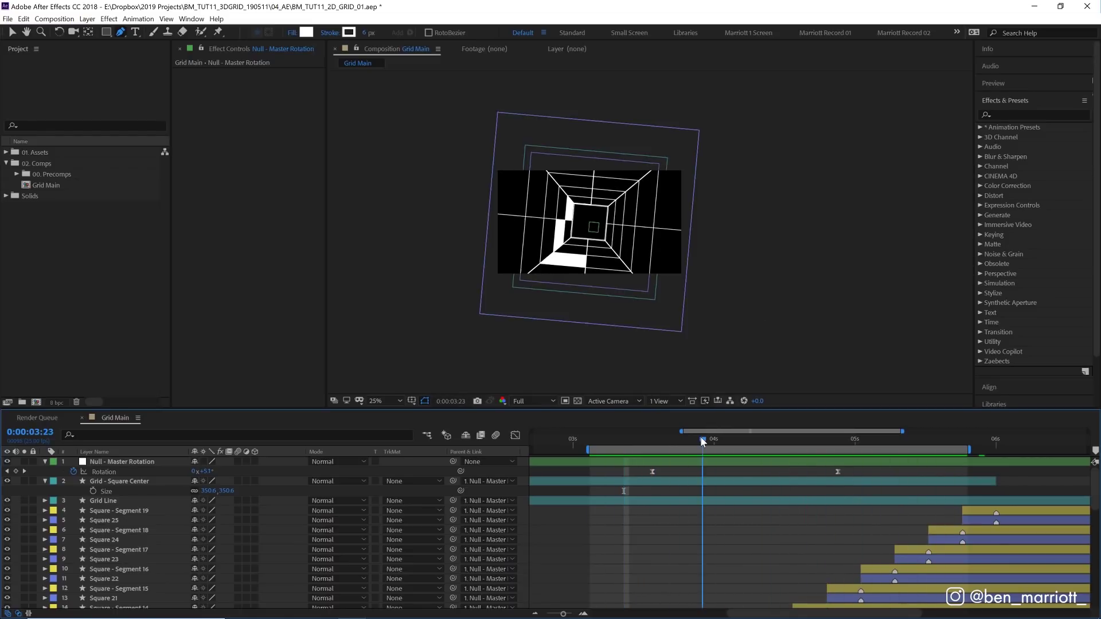
click(642, 439)
drag(642, 439, 723, 437)
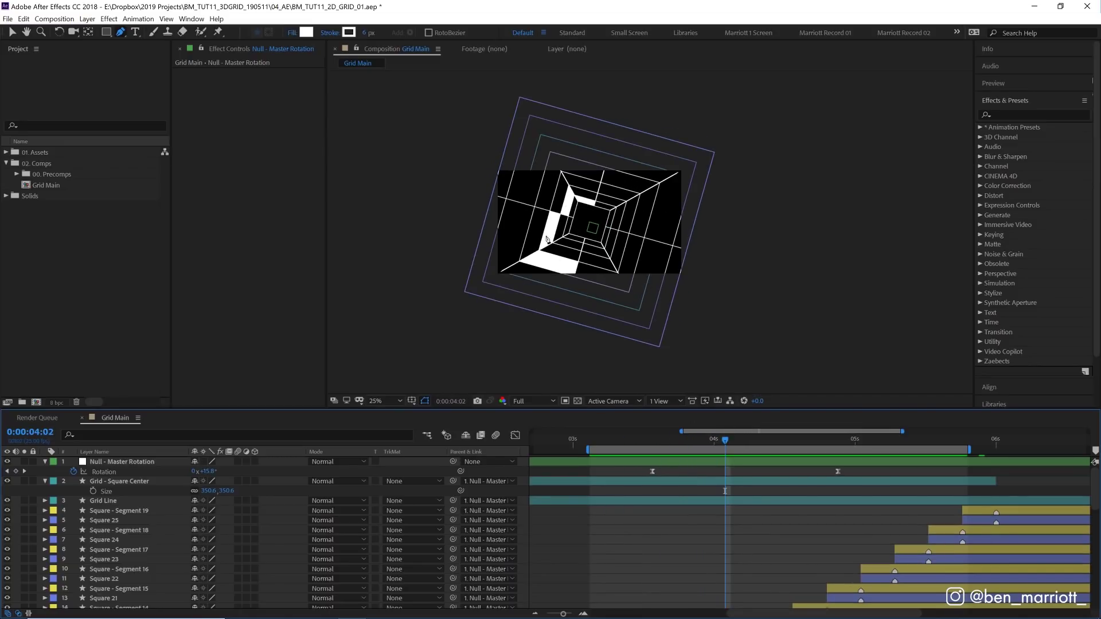
scroll(732, 508, down, 3)
scroll(732, 504, down, 1)
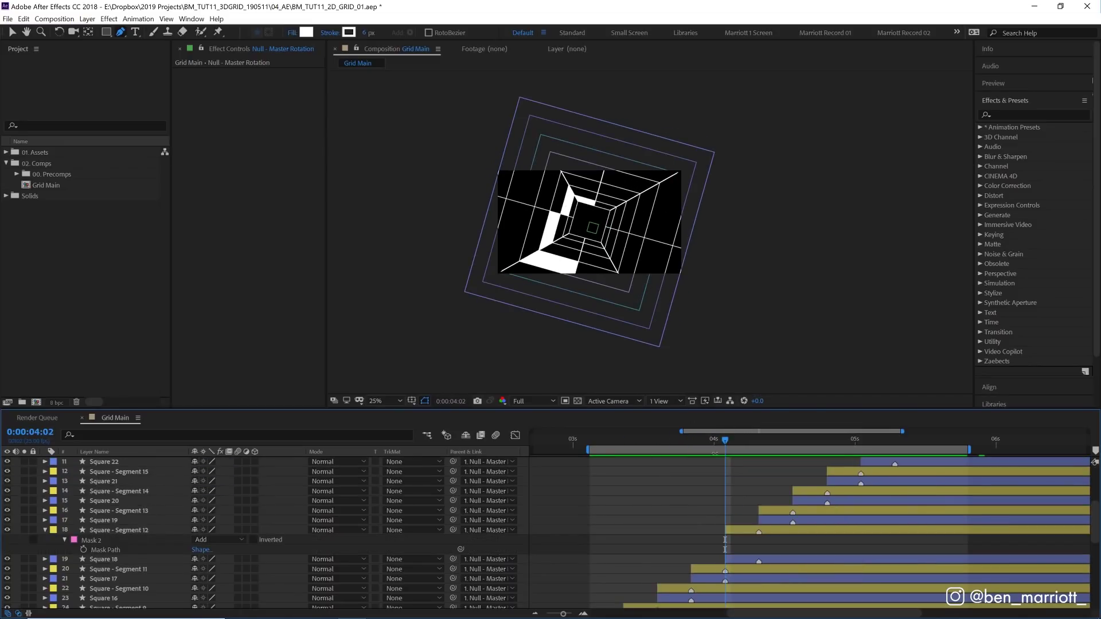
Start the work area at the current frame and shift the master rotation keyframes later
key(b)
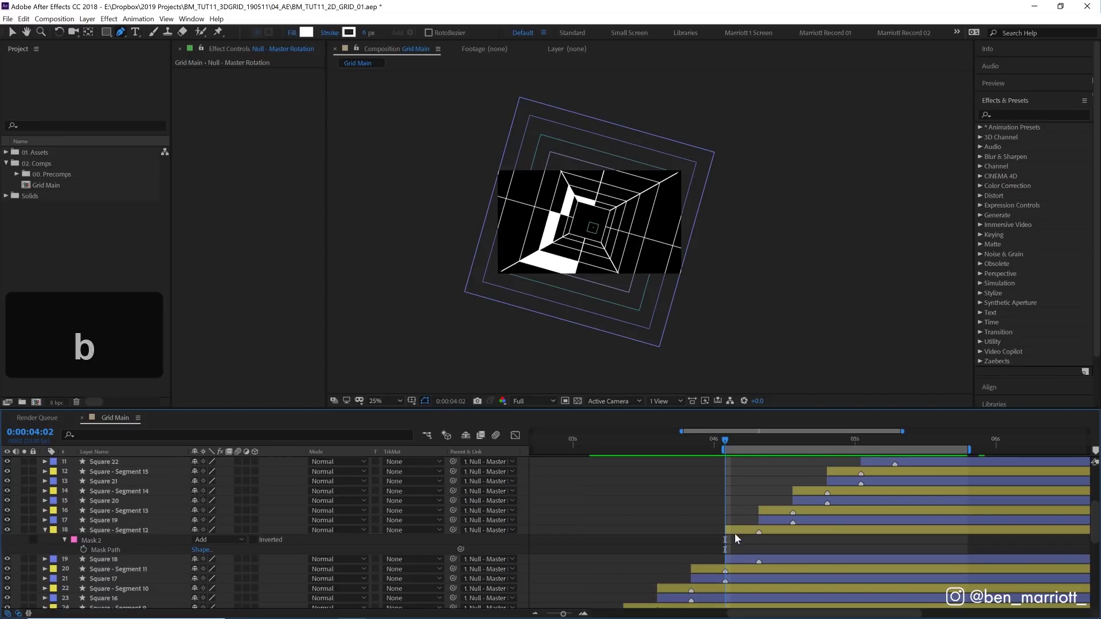
scroll(734, 515, up, 4)
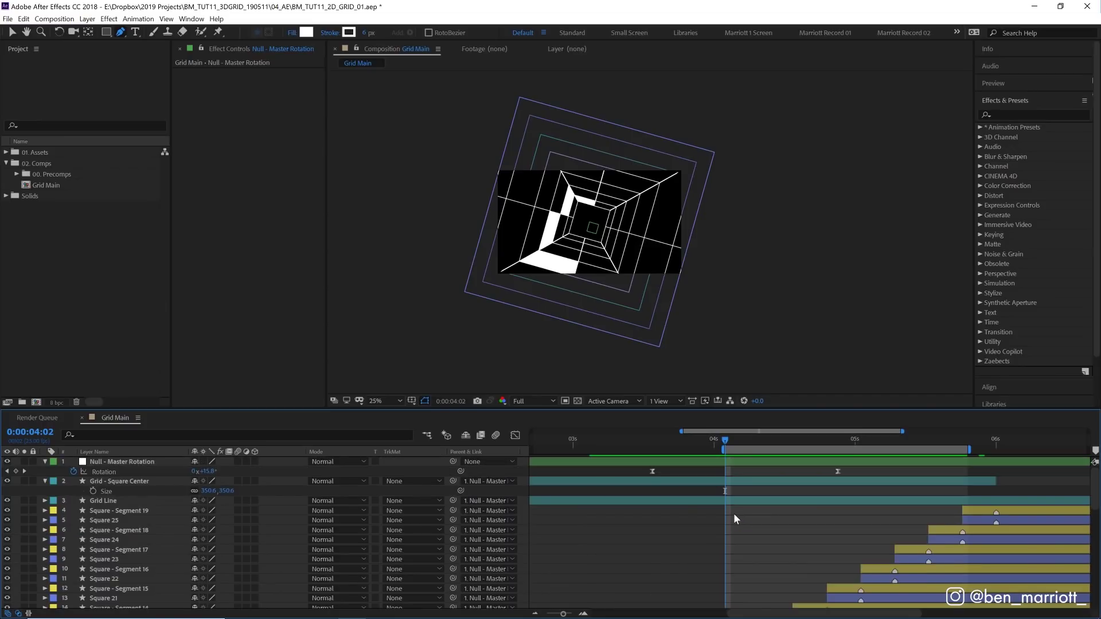
drag(650, 472, 741, 471)
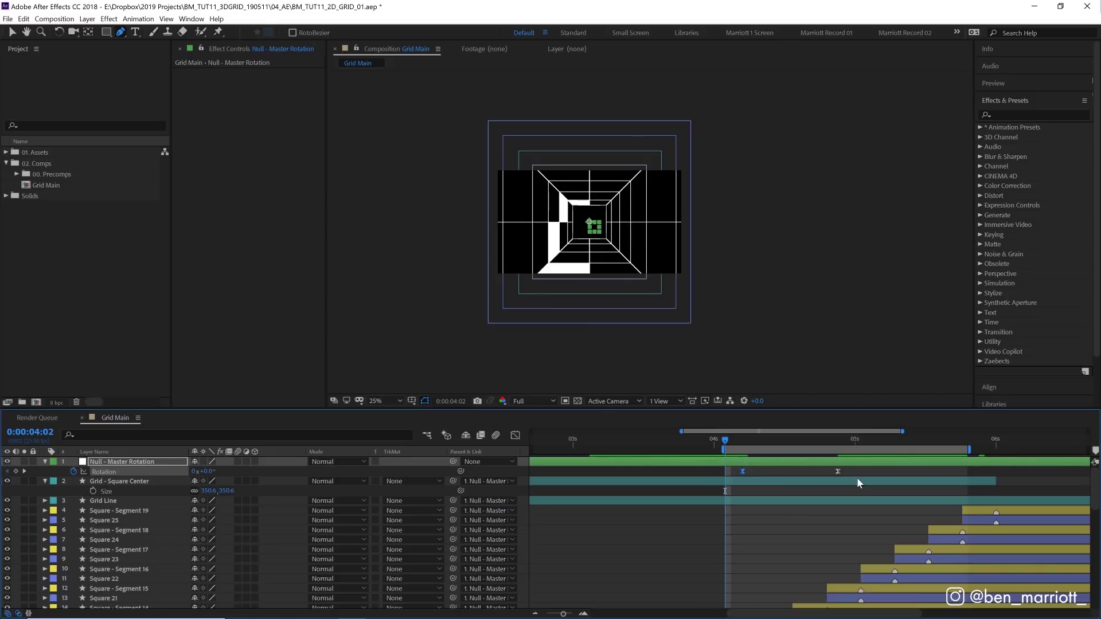
drag(839, 471, 899, 472)
click(879, 437)
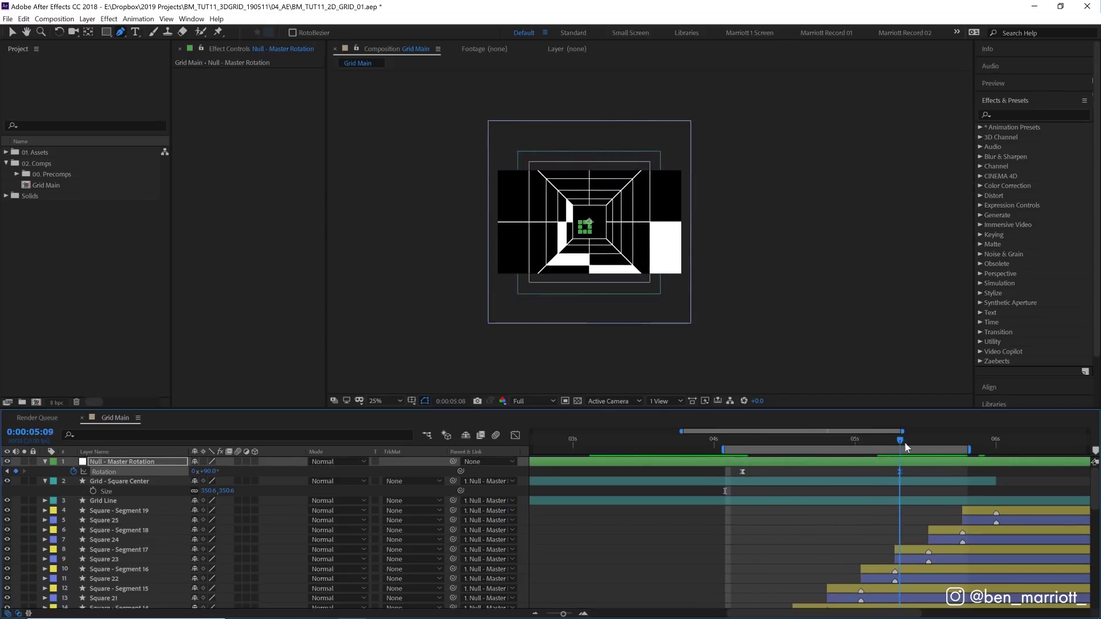
End the work area at 5:12 and preview the loop
drag(880, 438, 919, 442)
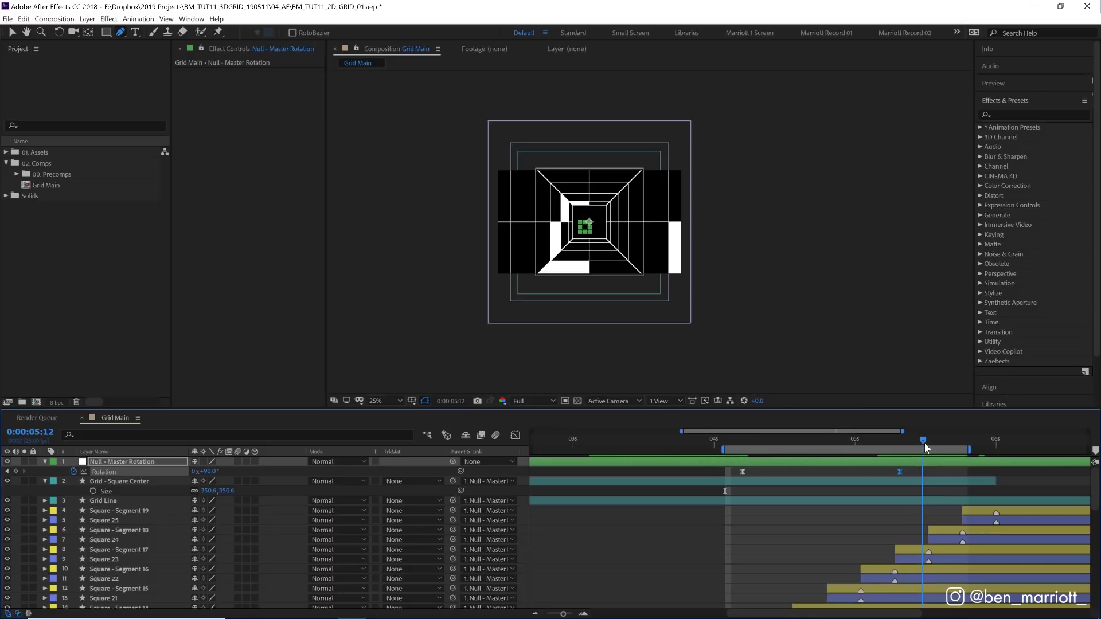
key(n)
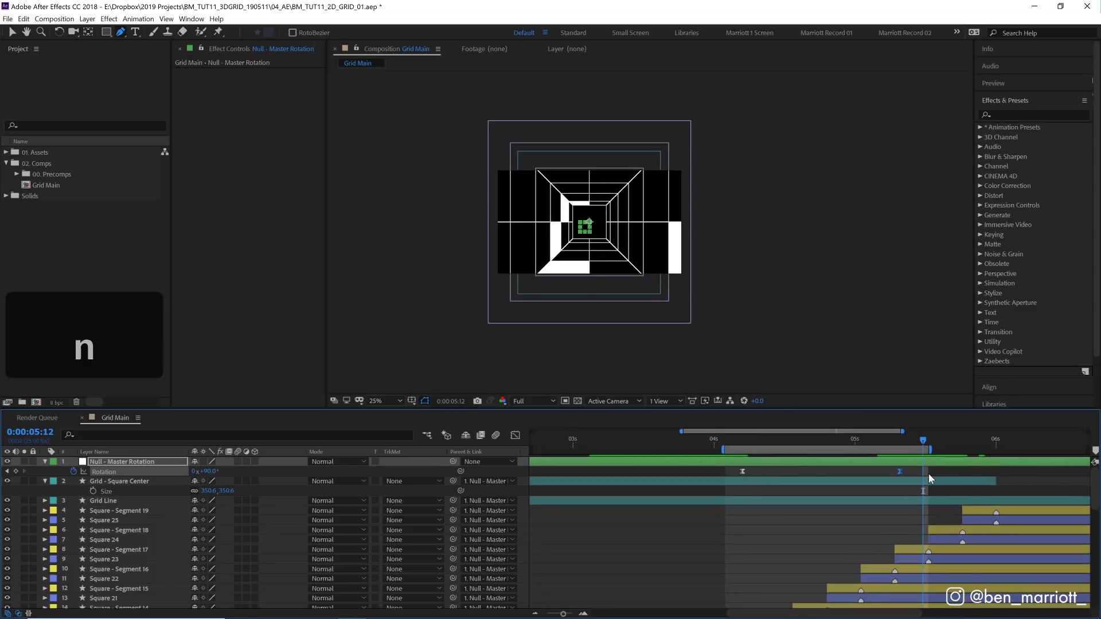
click(884, 443)
key(space)
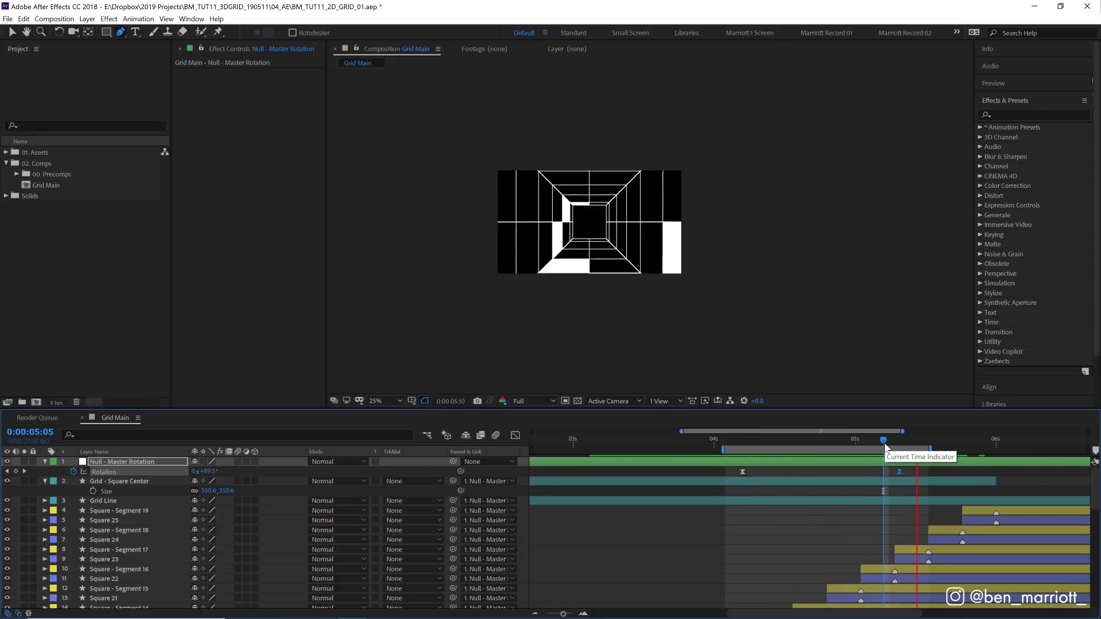
key(space)
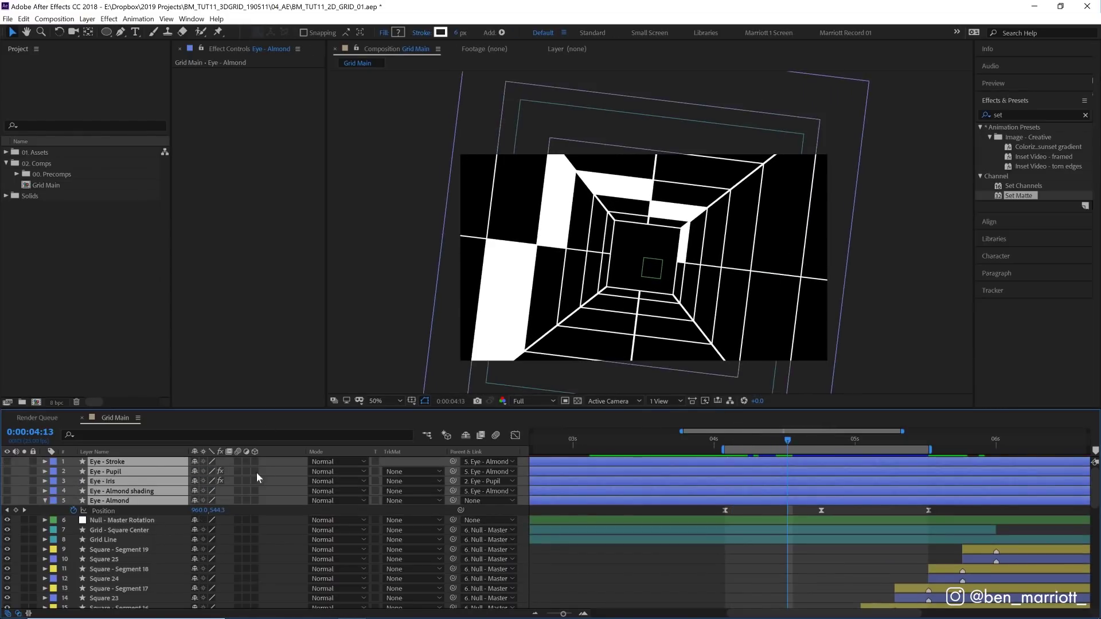
Turn on the eye layers and preview the eye over the tunnel
click(8, 501)
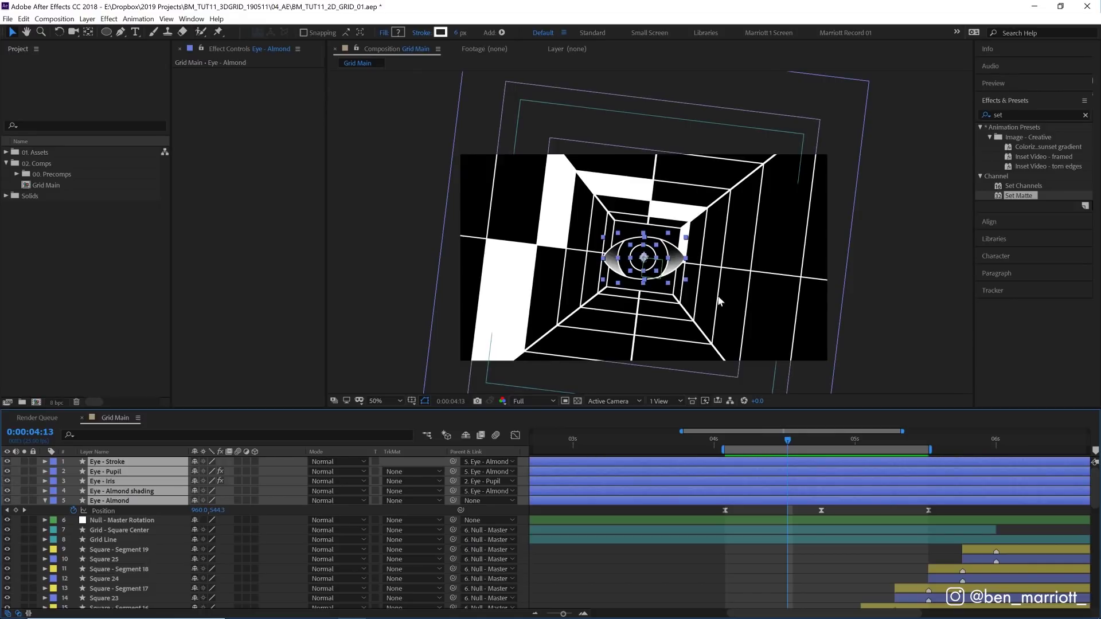
click(732, 439)
key(space)
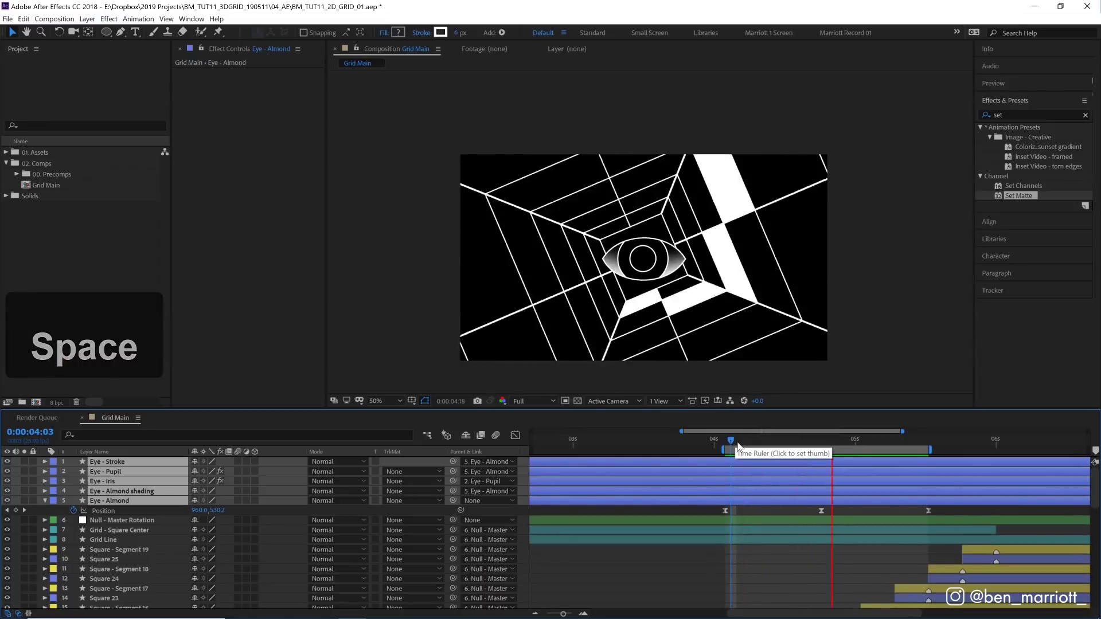
key(space)
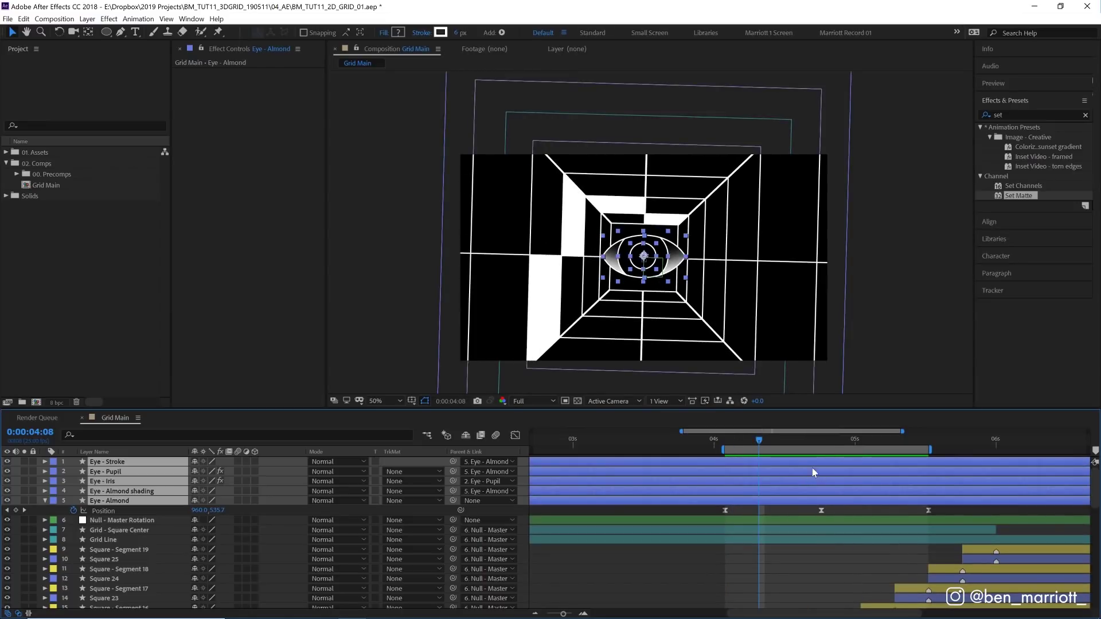
click(779, 439)
key(space)
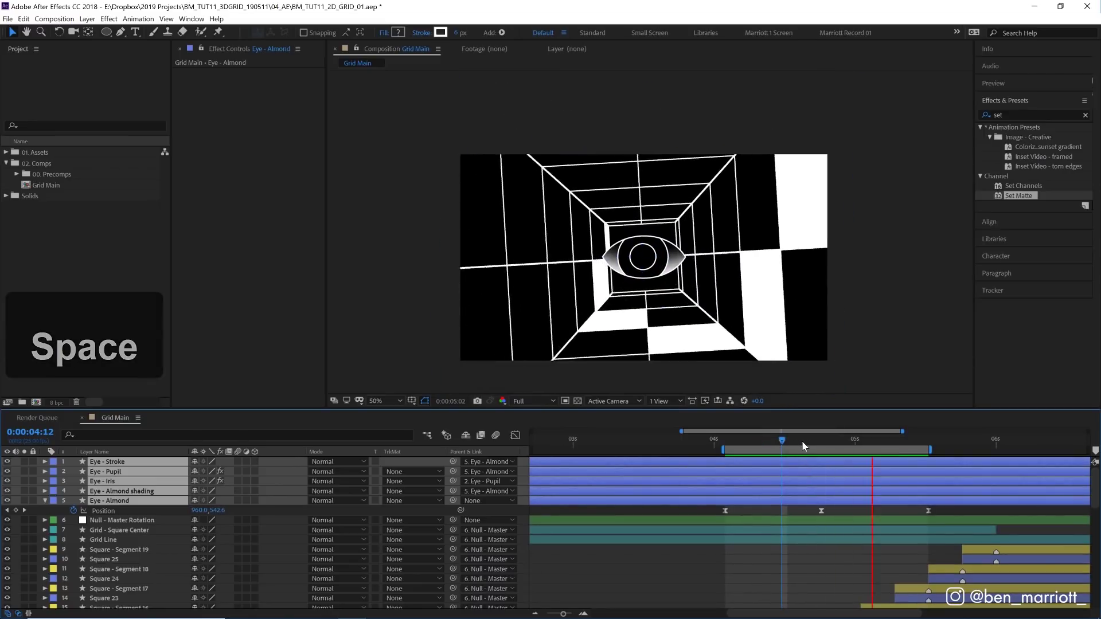
key(space)
Fill Eye - Iris with solid black and preview up to 4:10
click(129, 501)
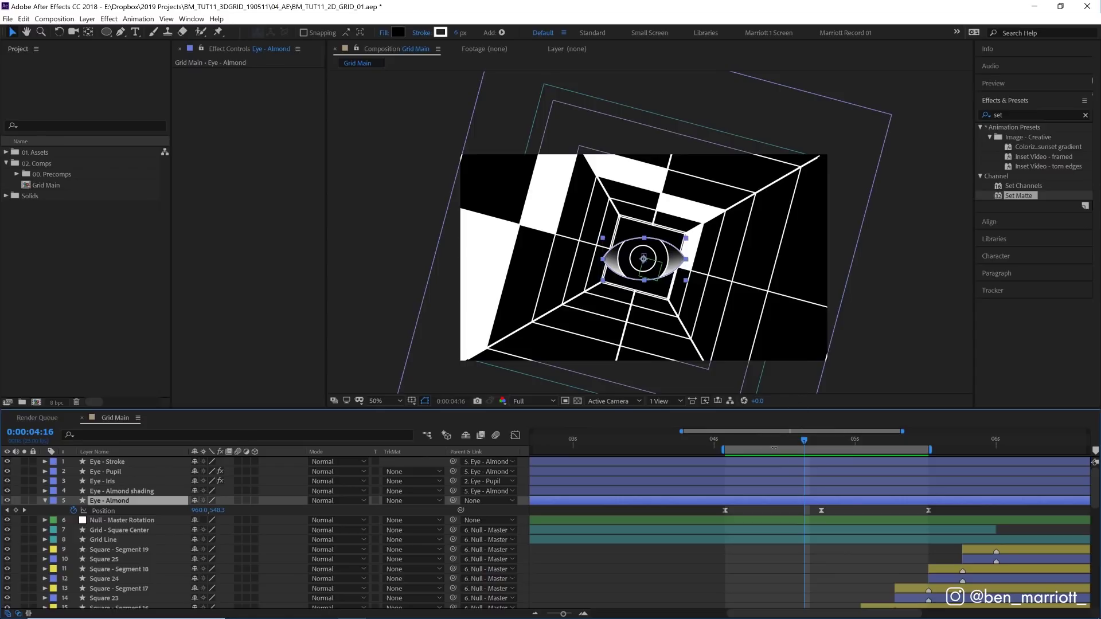
key(space)
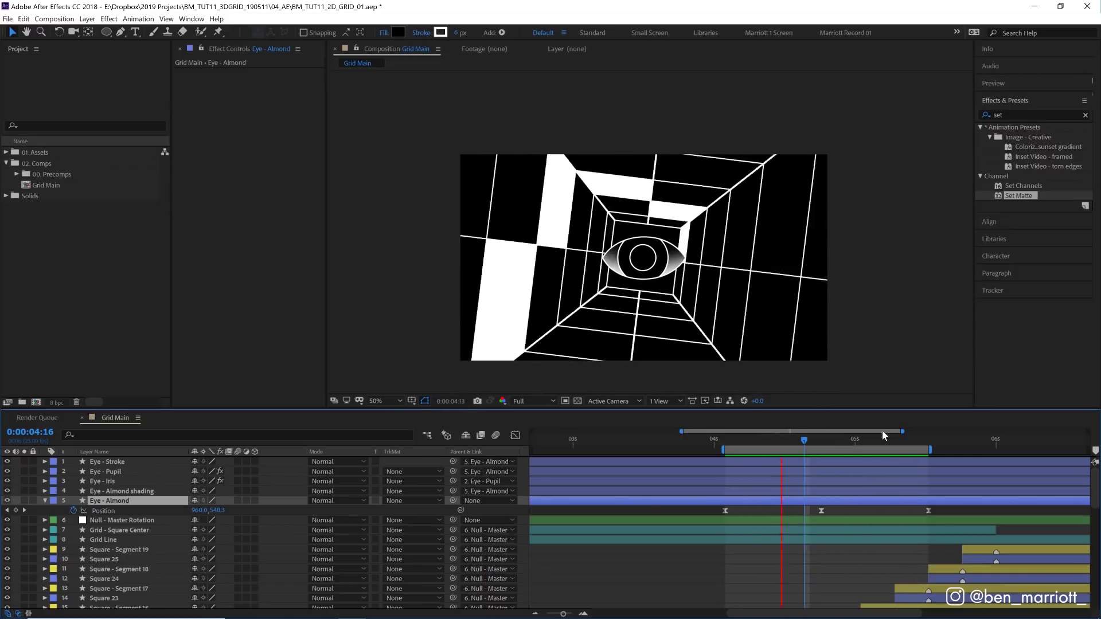
click(102, 481)
click(398, 32)
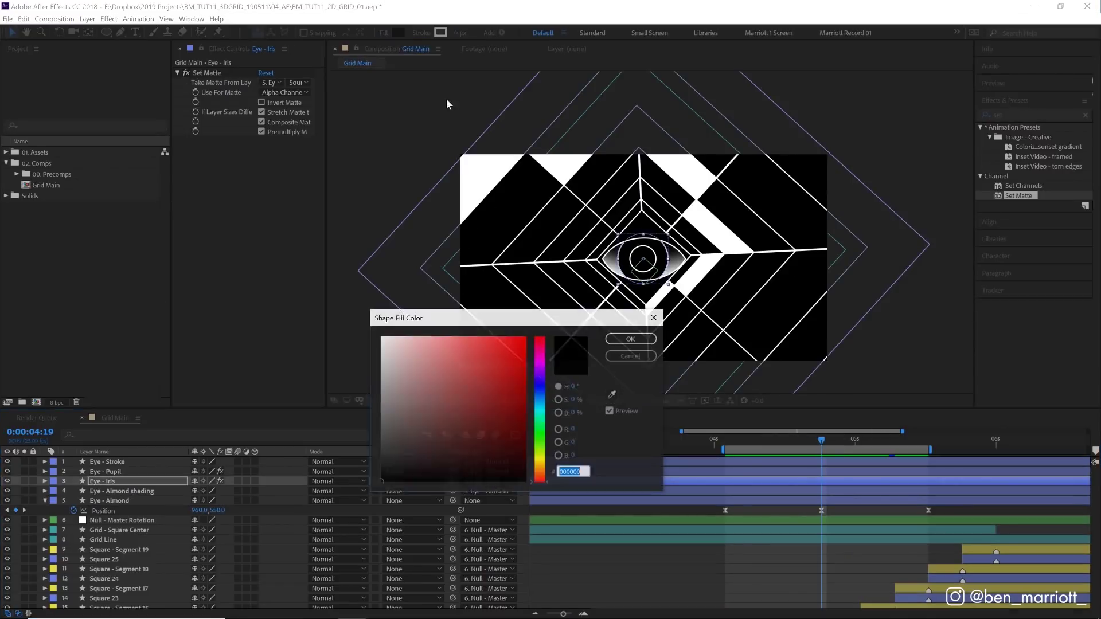
click(630, 338)
key(space)
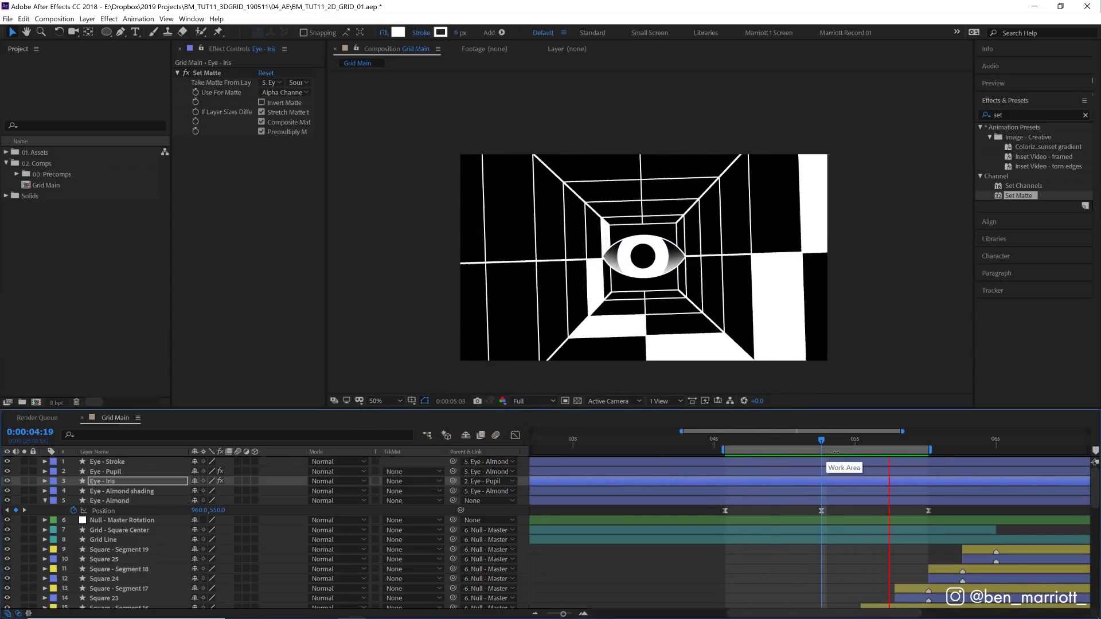
click(771, 444)
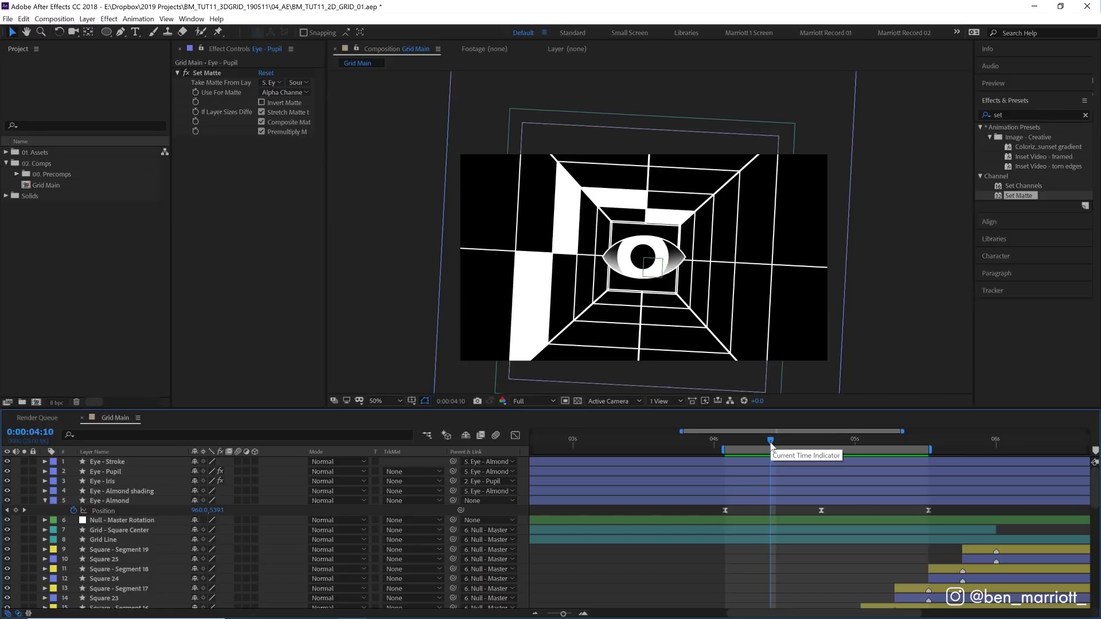
Create an adjustment layer named Glow and apply the Glow effect to it
key(BackSpace)
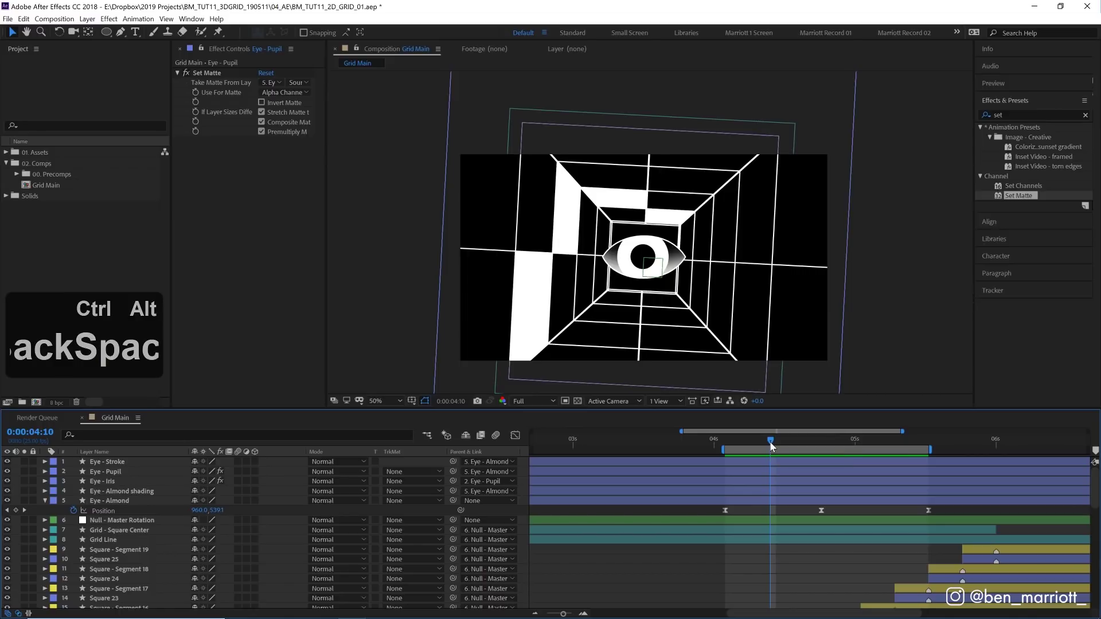
key(ctrl+alt+y)
key(Return)
text(Glow)
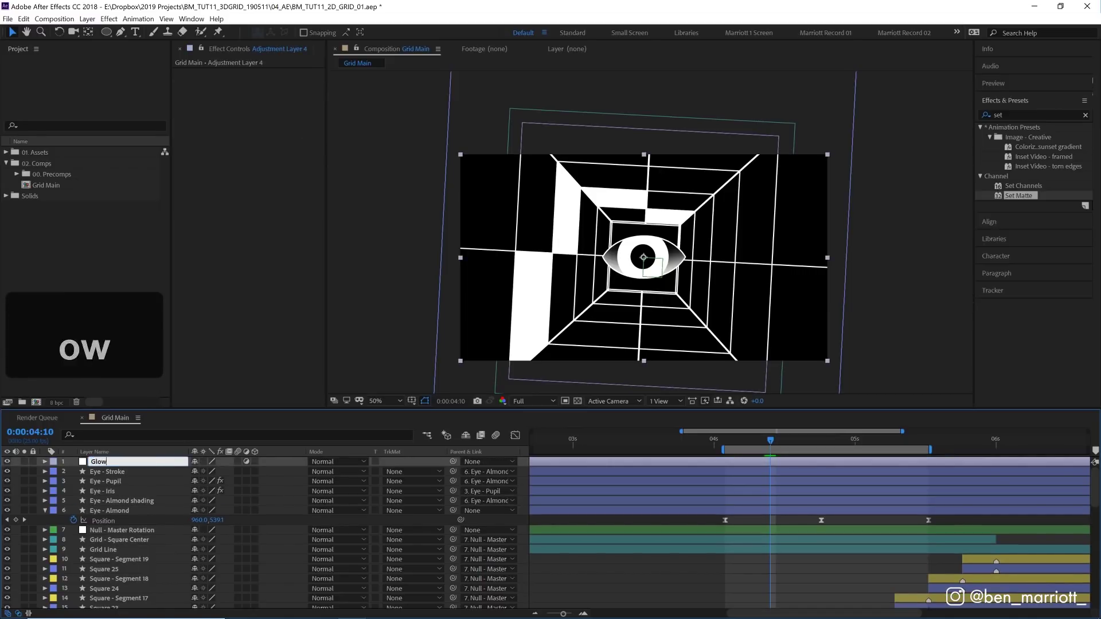
key(Return)
click(1003, 116)
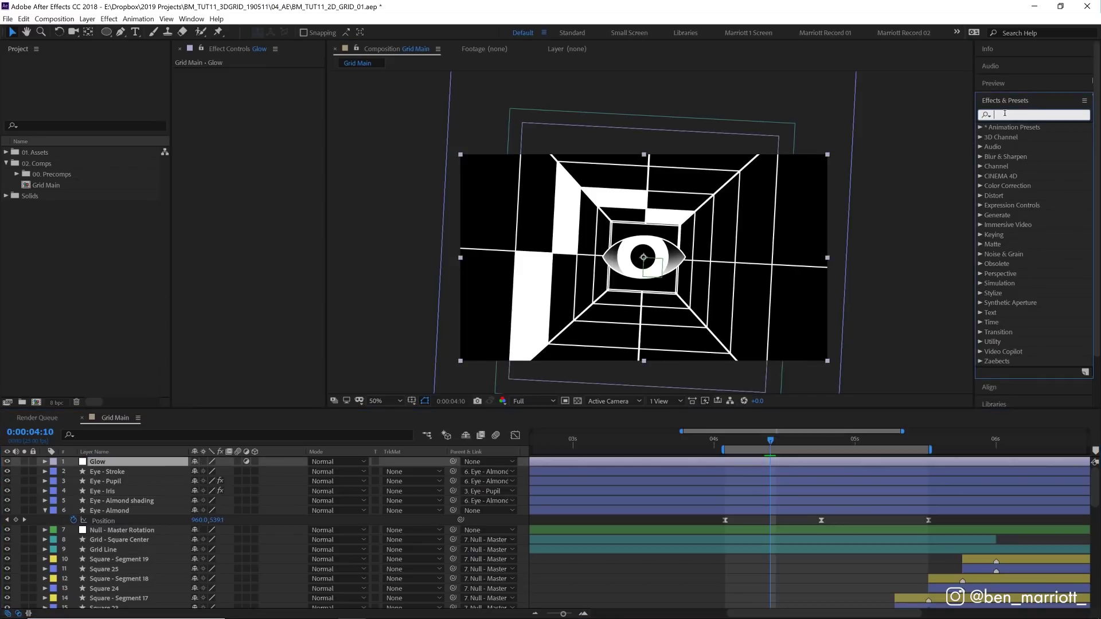
text(glow)
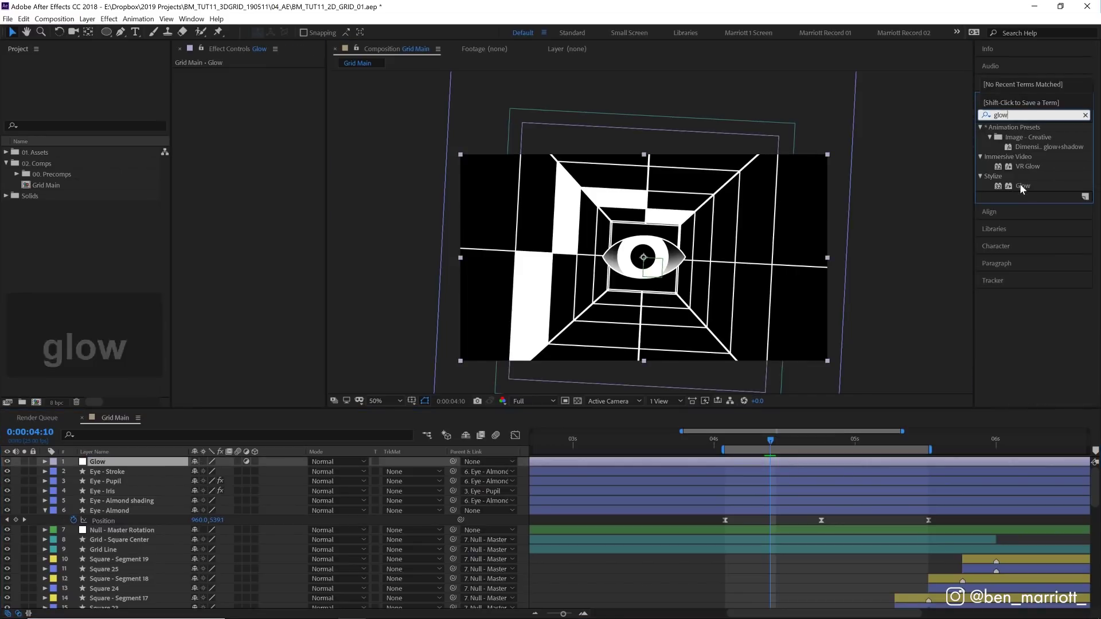
drag(1023, 186, 300, 212)
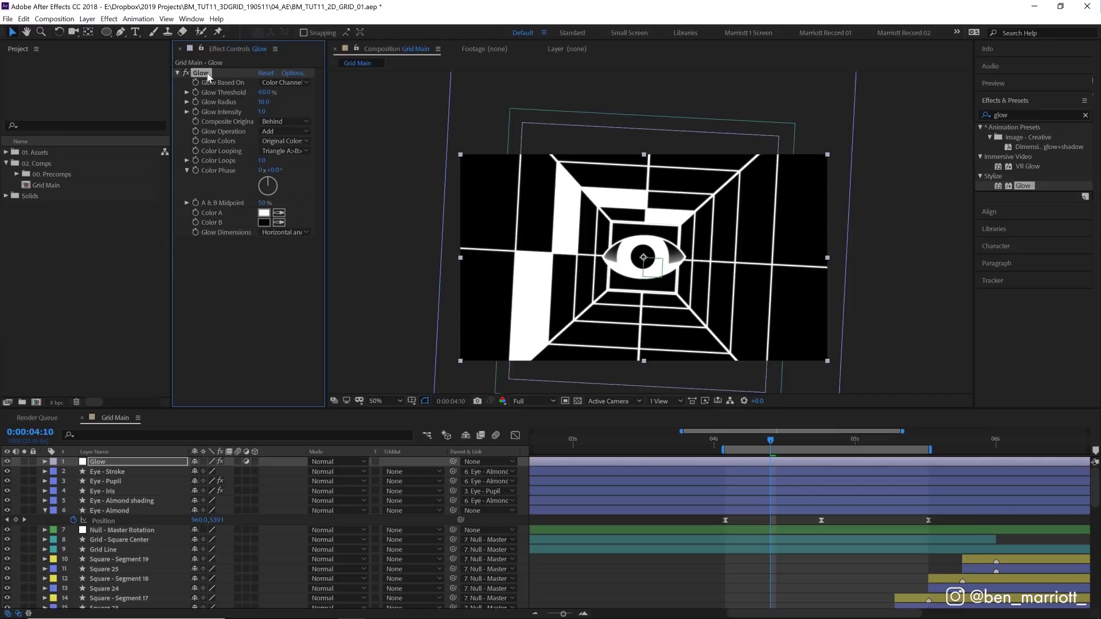
Add two Glow copies: Glow 2 radius 30, Glow 3 radius 100 and intensity 0.5
key(ctrl+d)
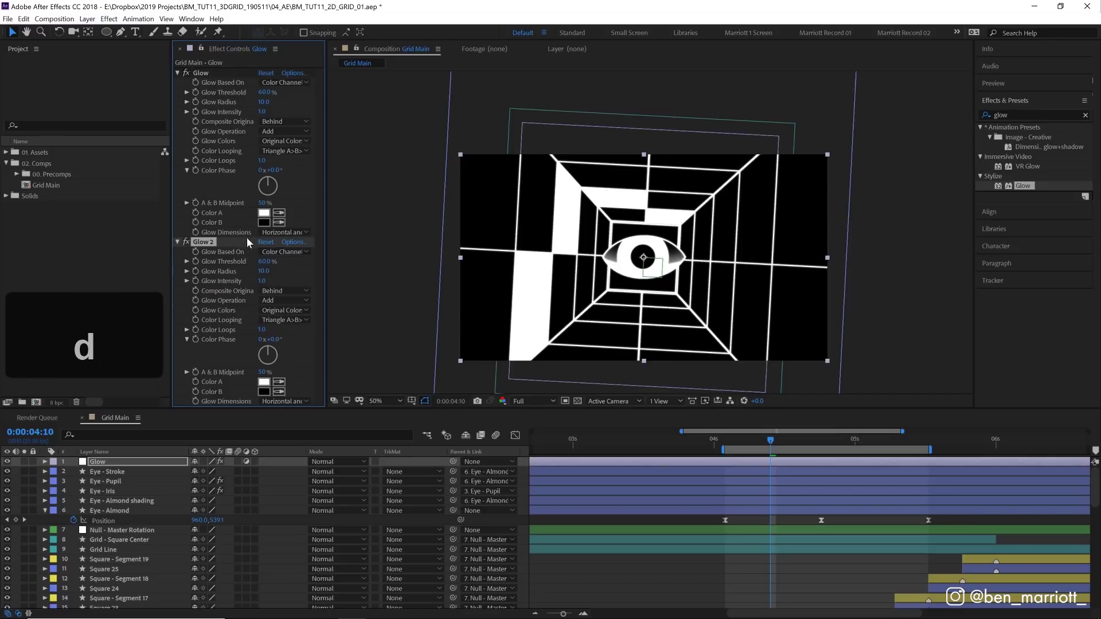
click(265, 272)
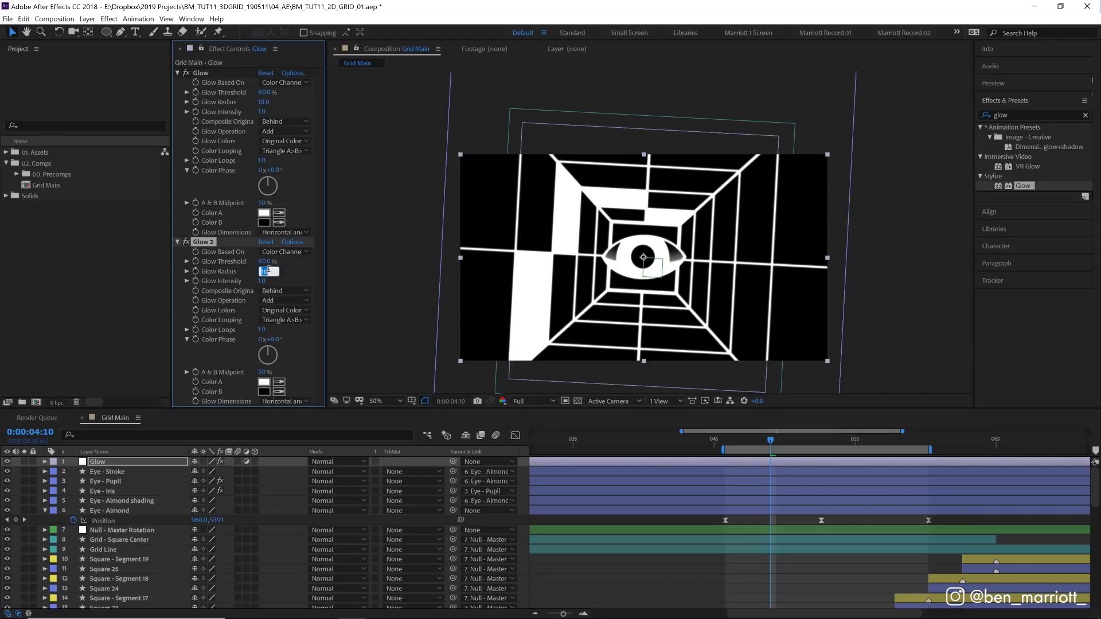
text(30)
key(KP_Enter)
key(ctrl+d)
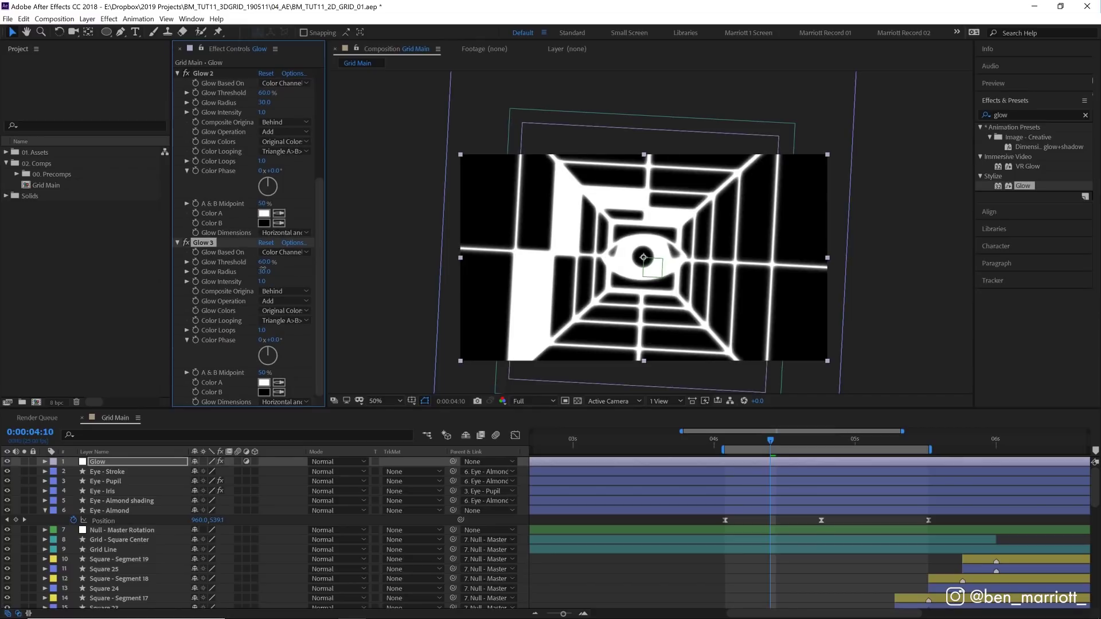
click(264, 271)
text(10)
key(Return)
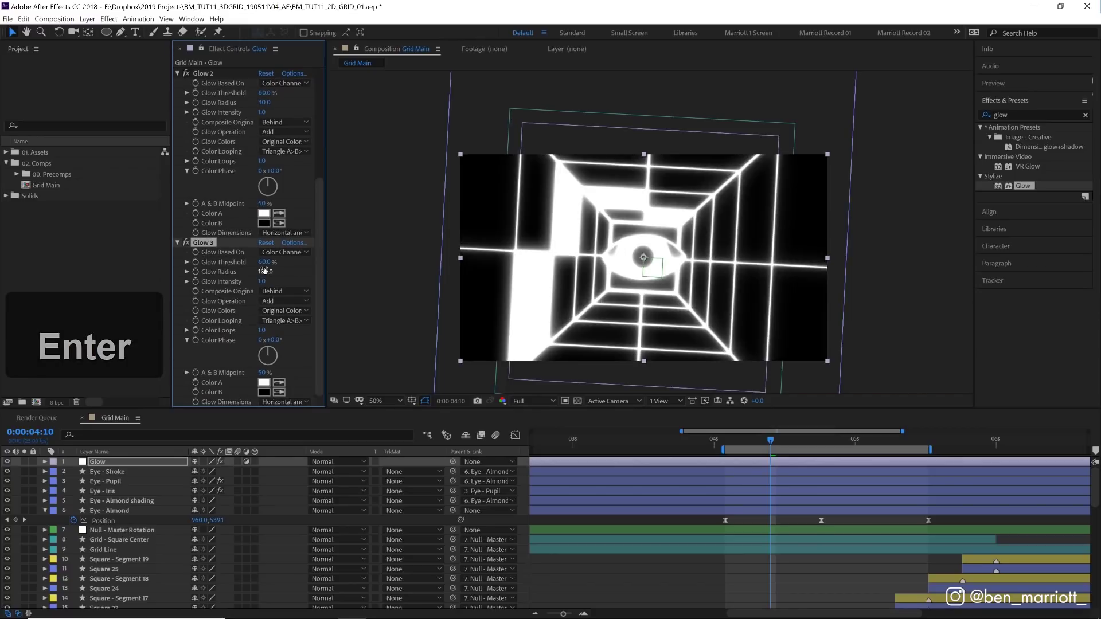
click(263, 281)
text(0.)
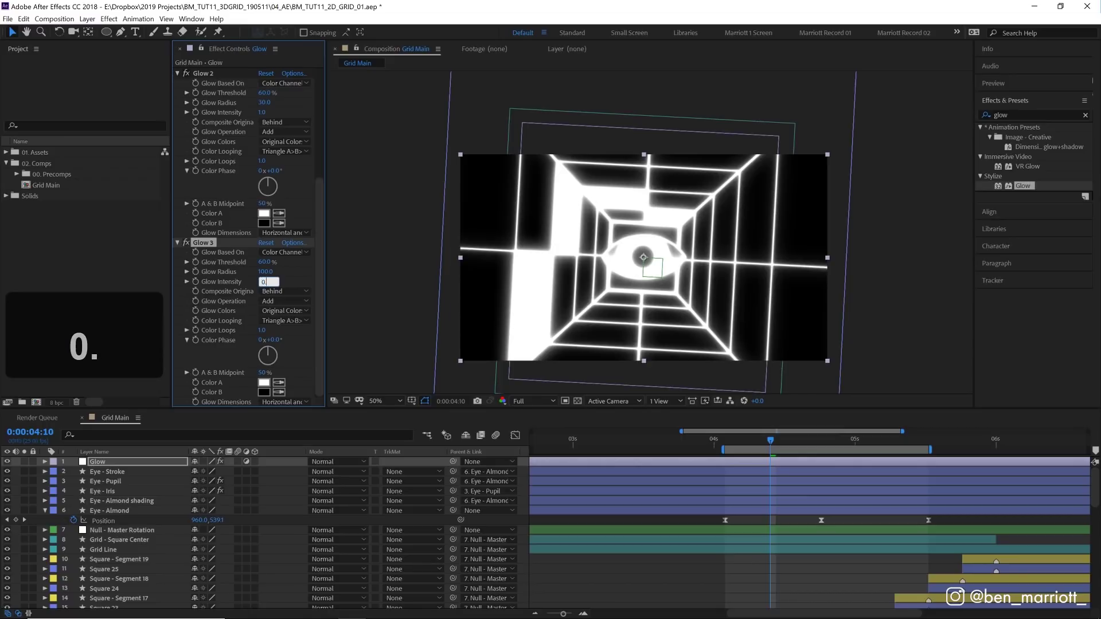
text(5)
key(Return)
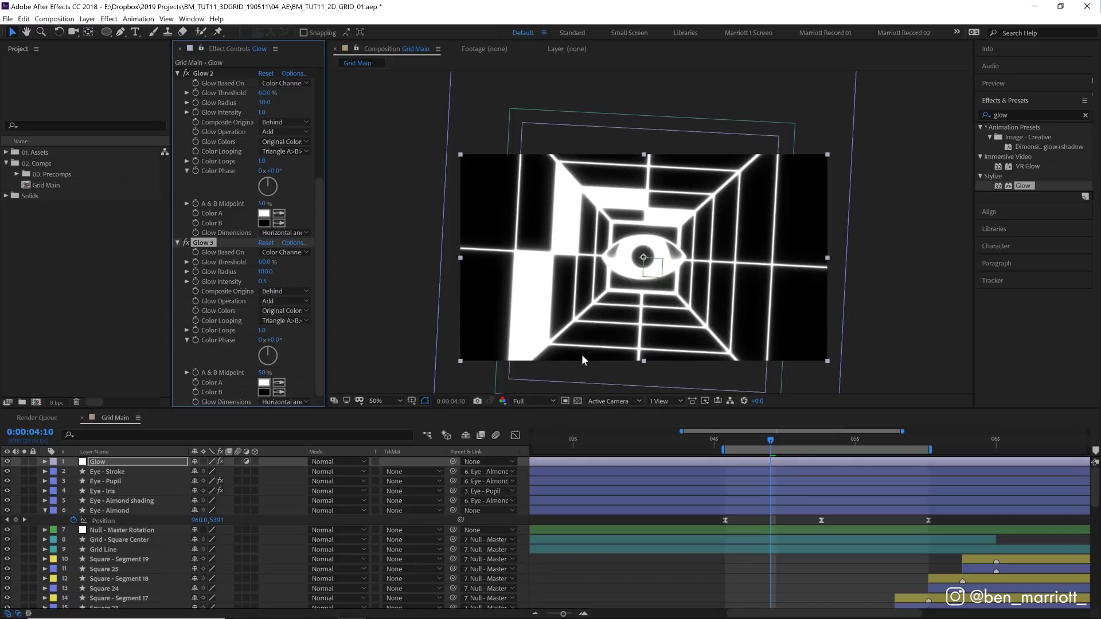
key(space)
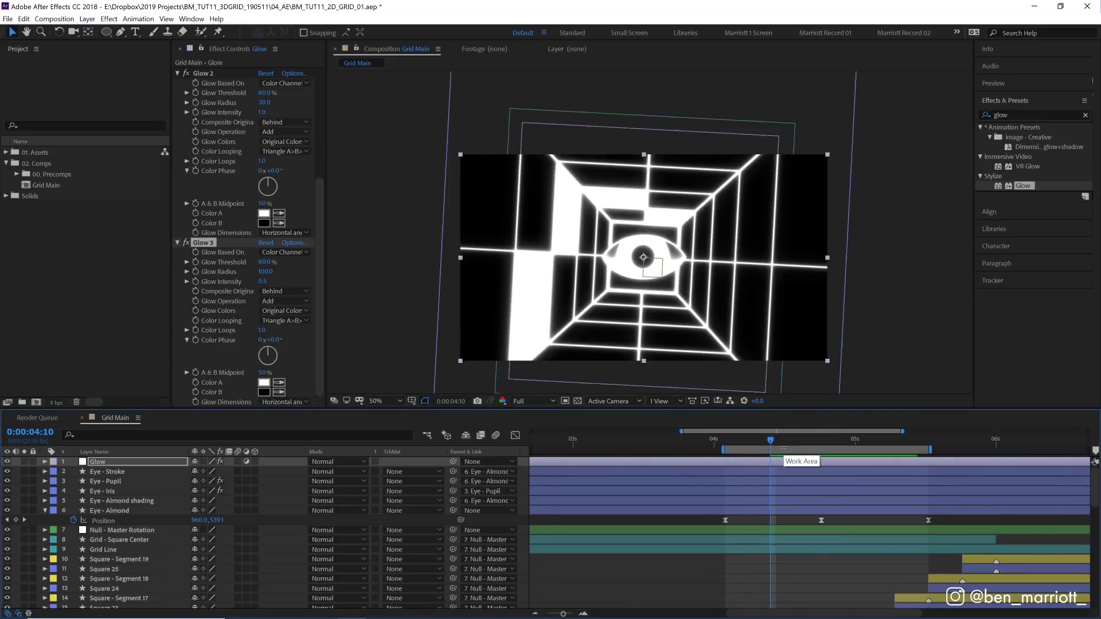
Select the yellow label group and darken the square fills to grey 5E5E5E
click(650, 272)
click(980, 561)
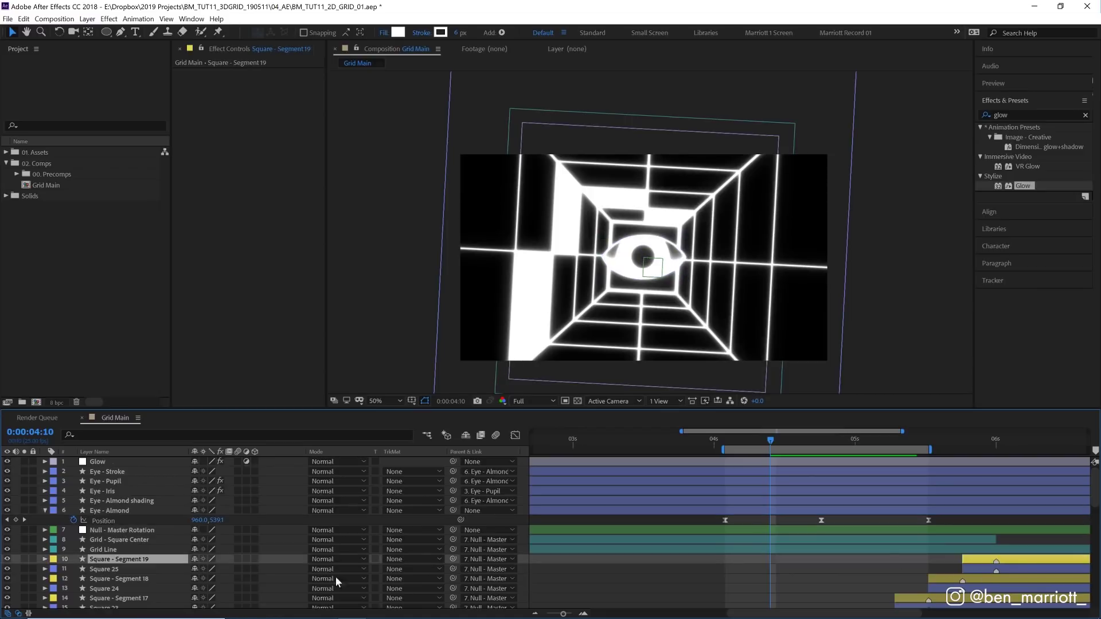
click(53, 559)
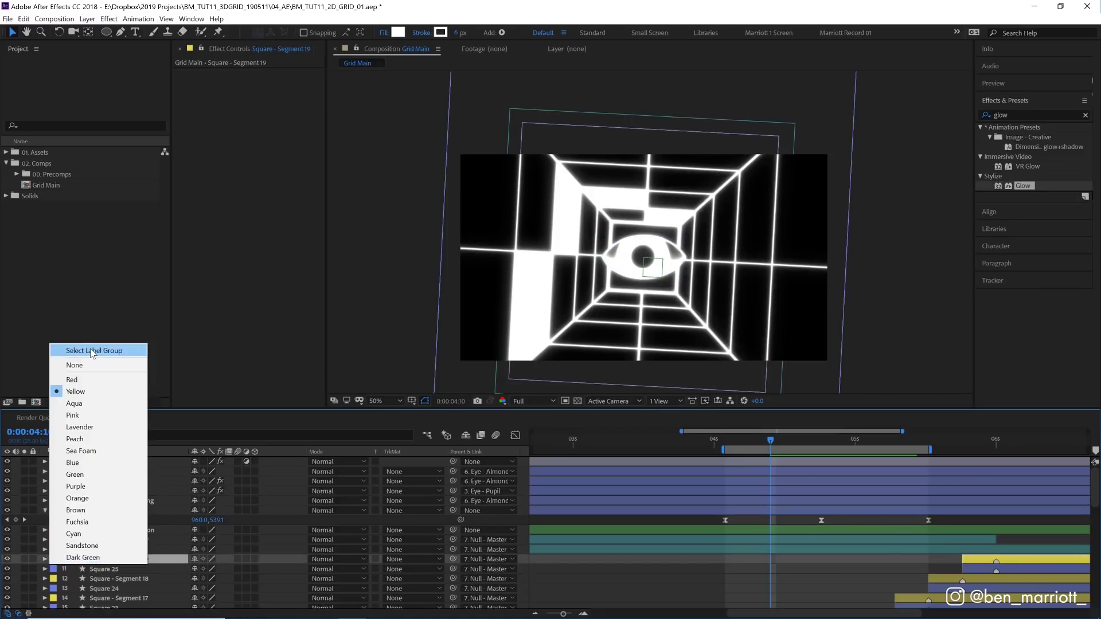
click(93, 351)
click(397, 32)
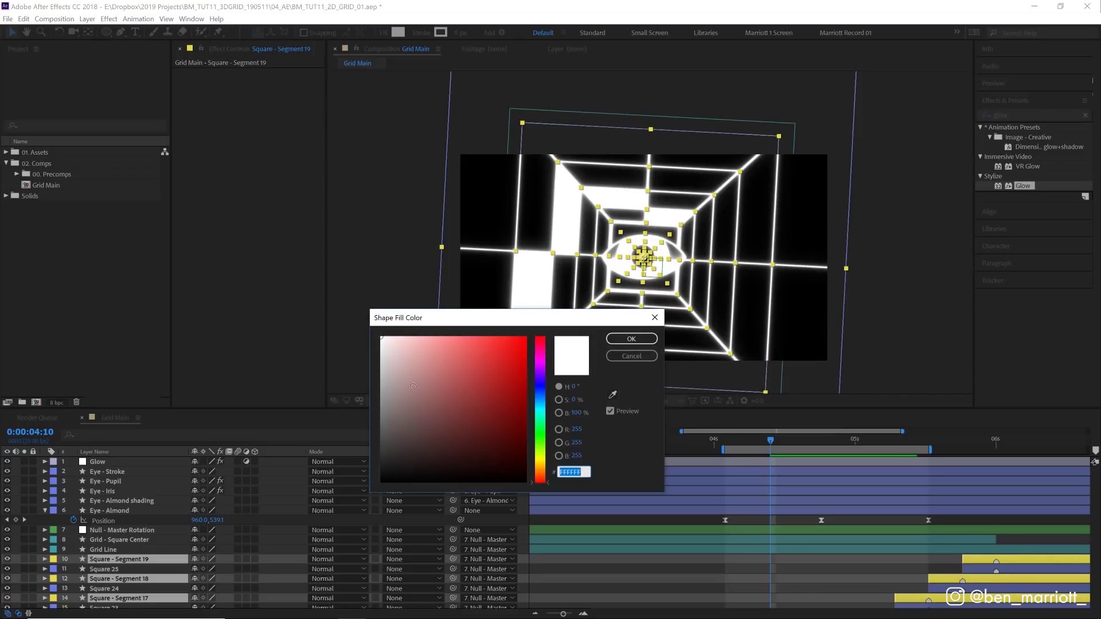
drag(396, 404, 378, 430)
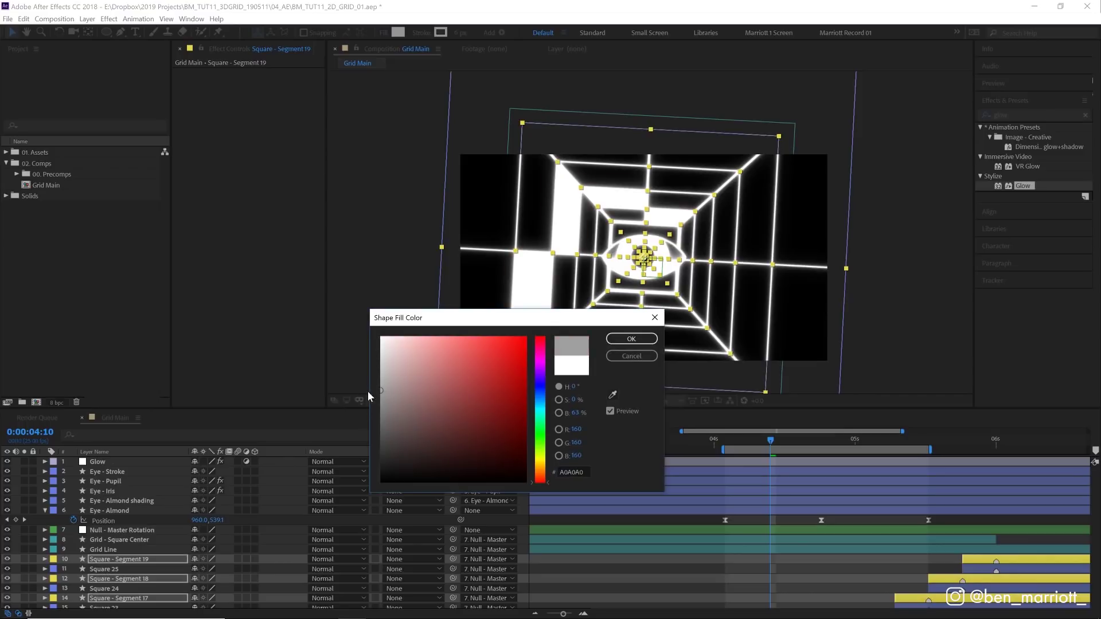
click(630, 339)
Change the Eye - Iris fill to a darker grey
click(786, 492)
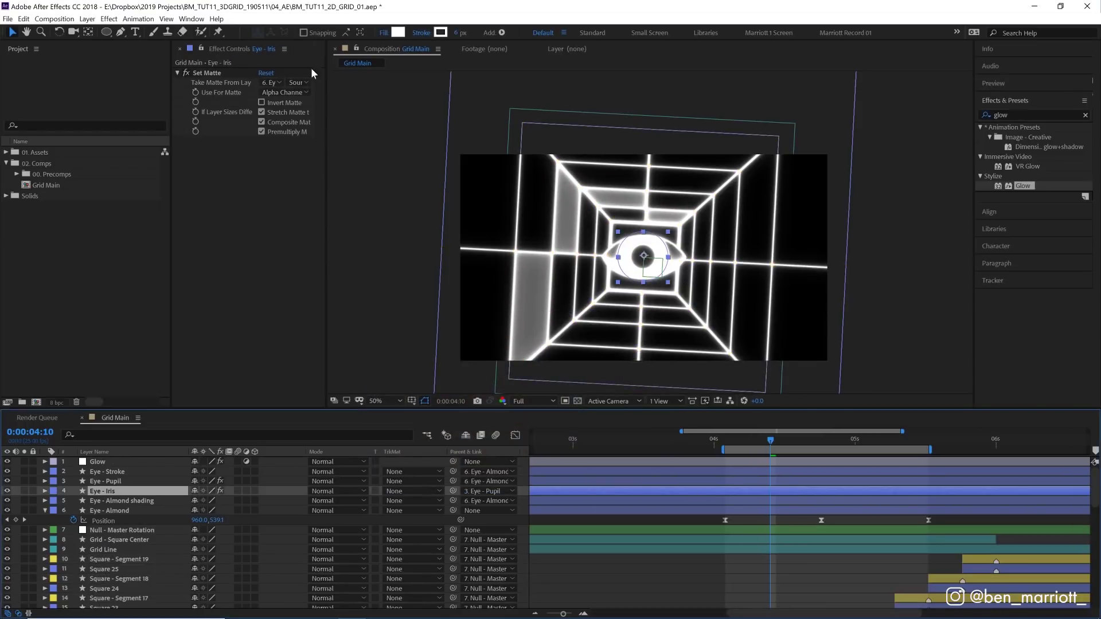
click(397, 32)
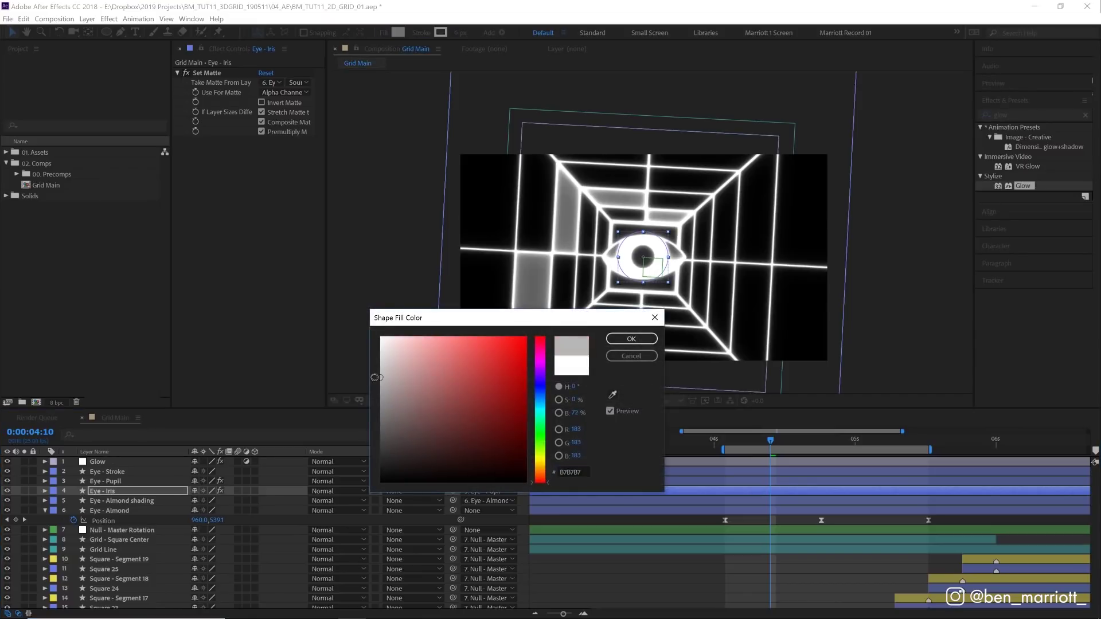
click(634, 339)
click(398, 32)
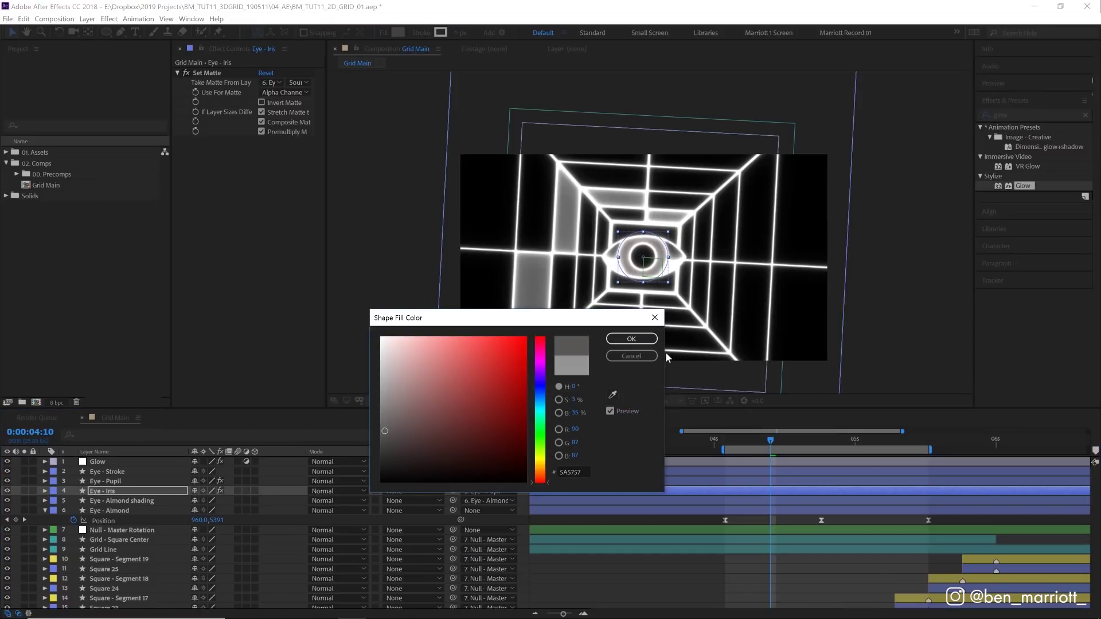
click(631, 339)
Nudge the Eye - Almond shading down slightly and review the animation
click(686, 275)
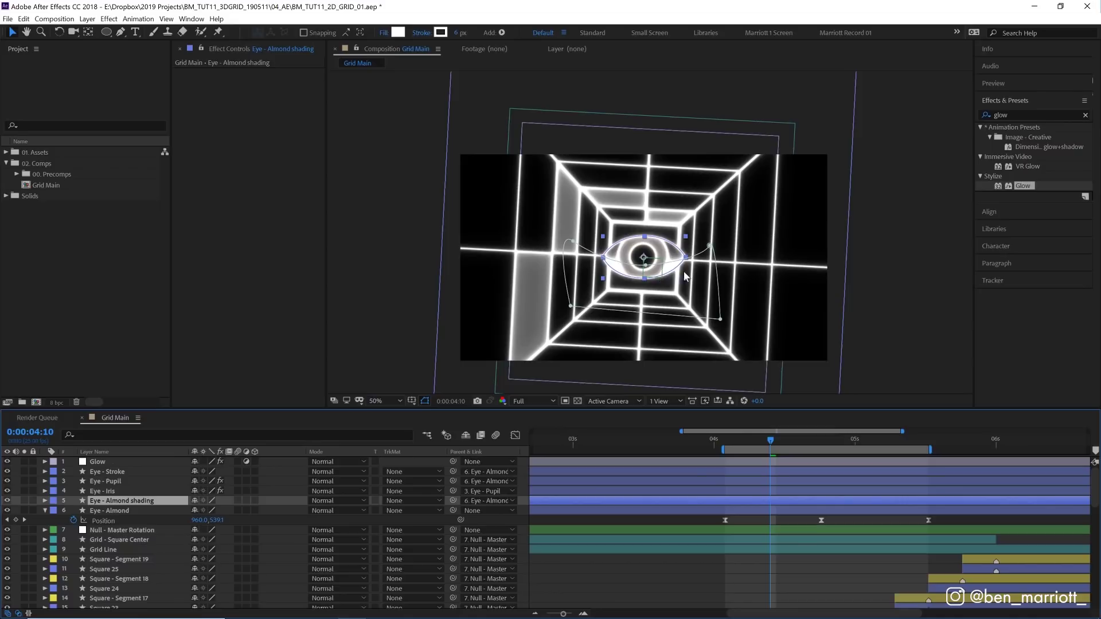
click(647, 266)
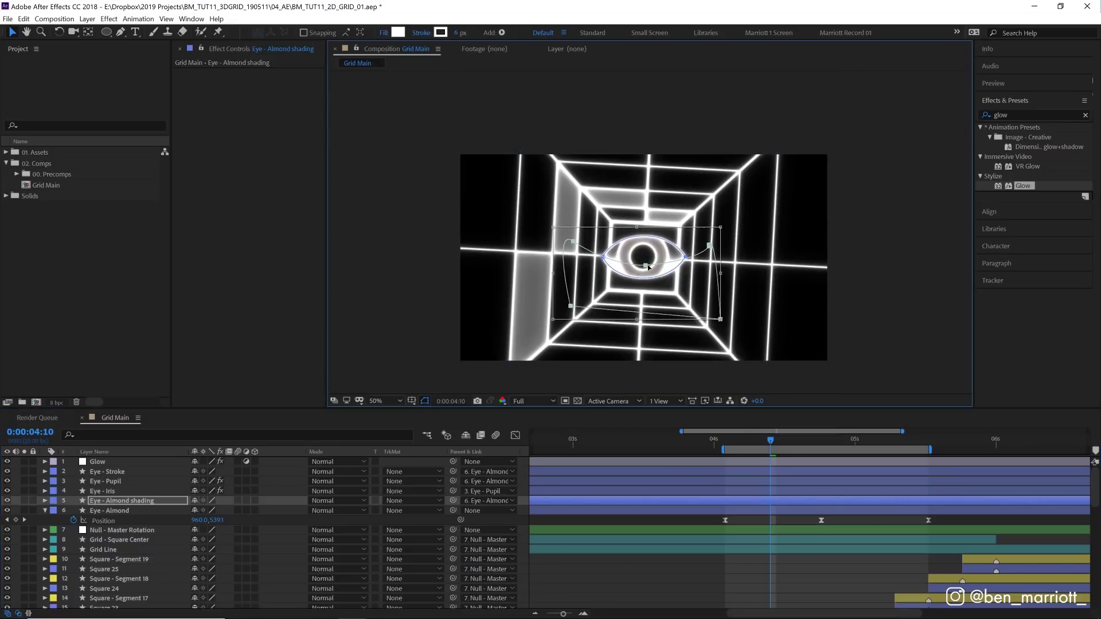
key(shift+Down)
click(398, 33)
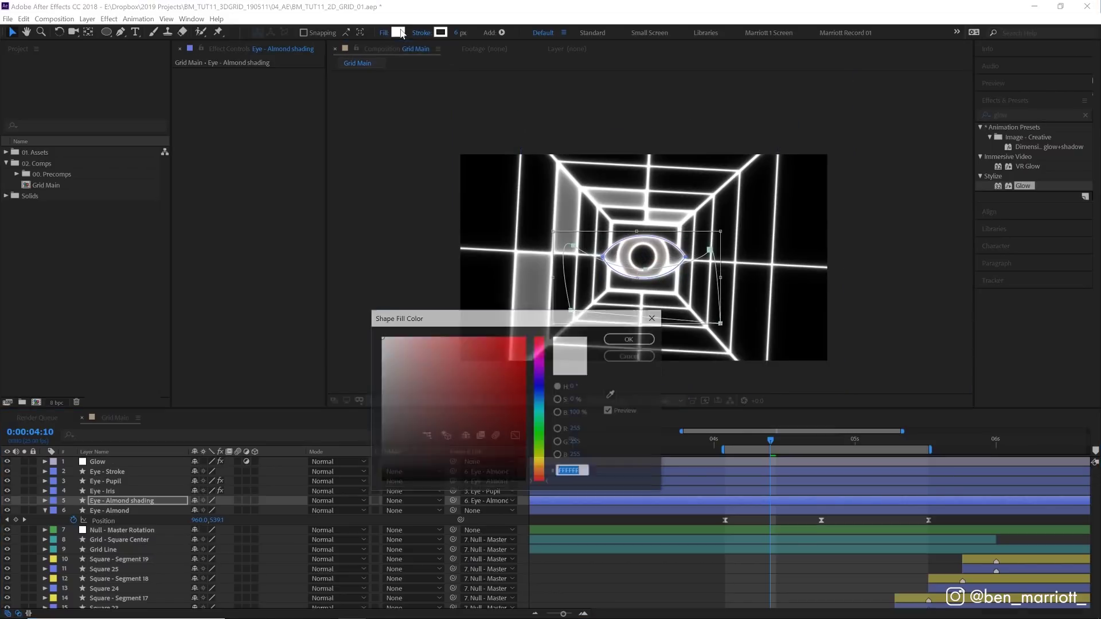
click(647, 340)
key(space)
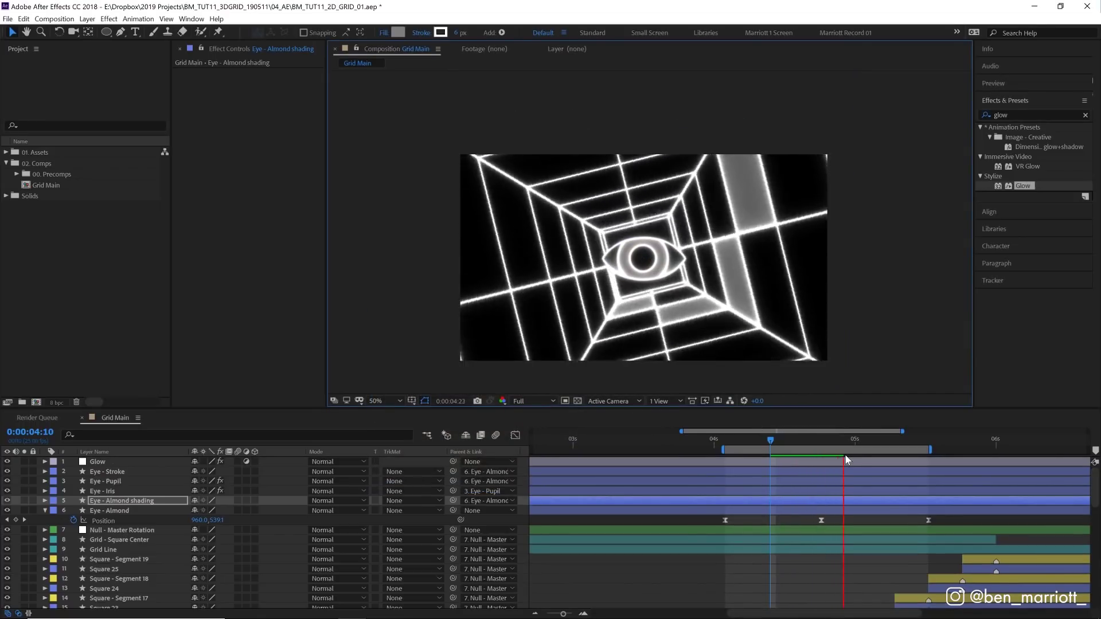
click(789, 442)
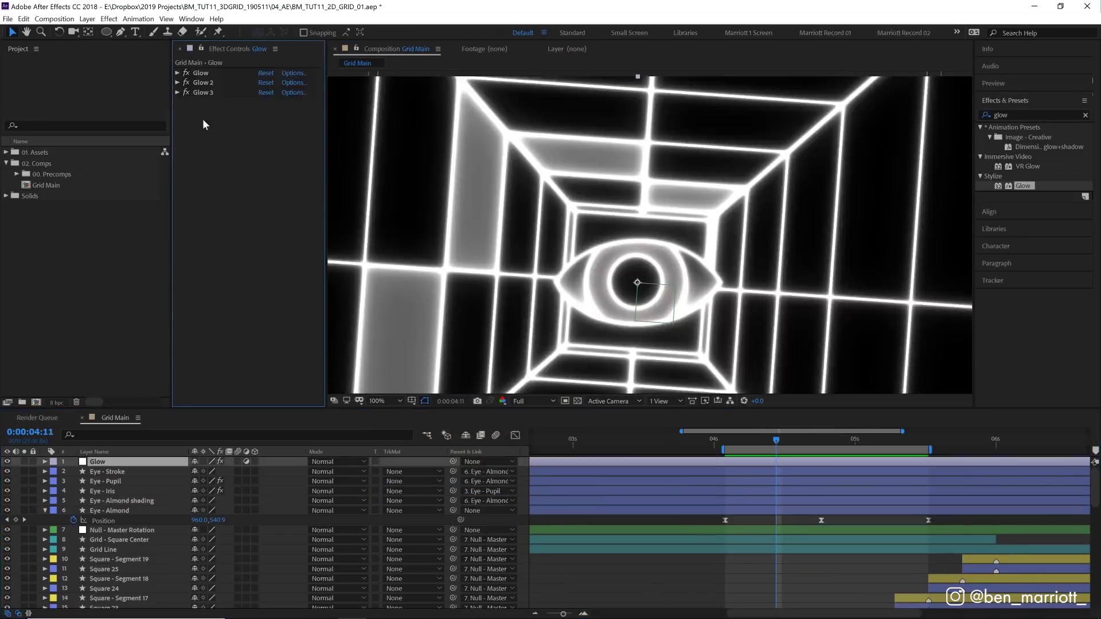
Apply Noise to the Glow layer with Amount of Noise at 20%
click(1022, 115)
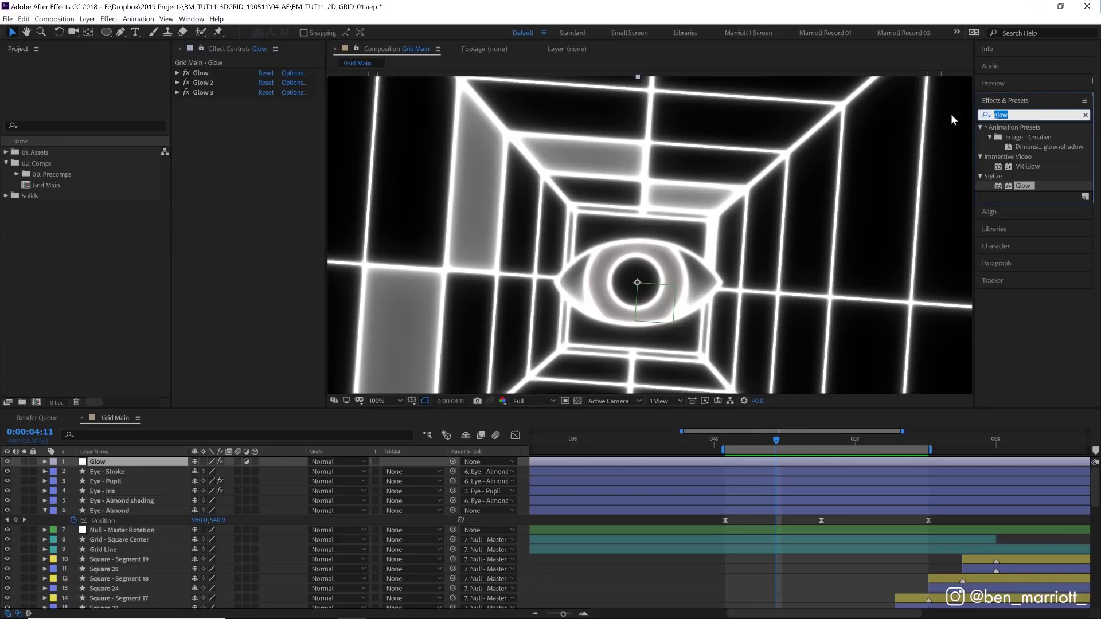
text(noise)
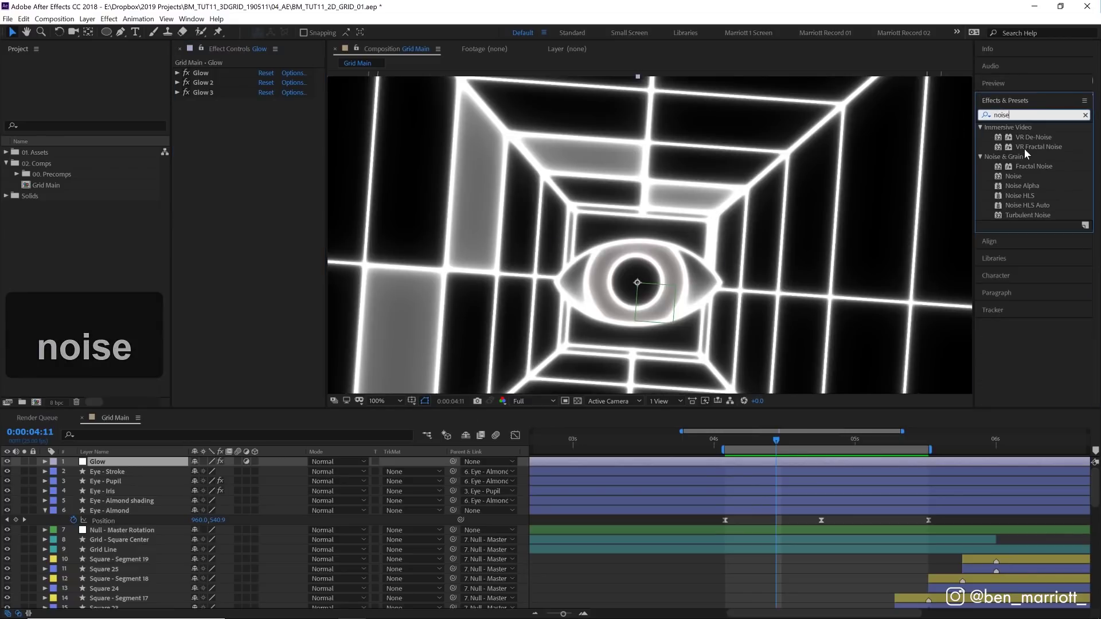
drag(1015, 176, 265, 123)
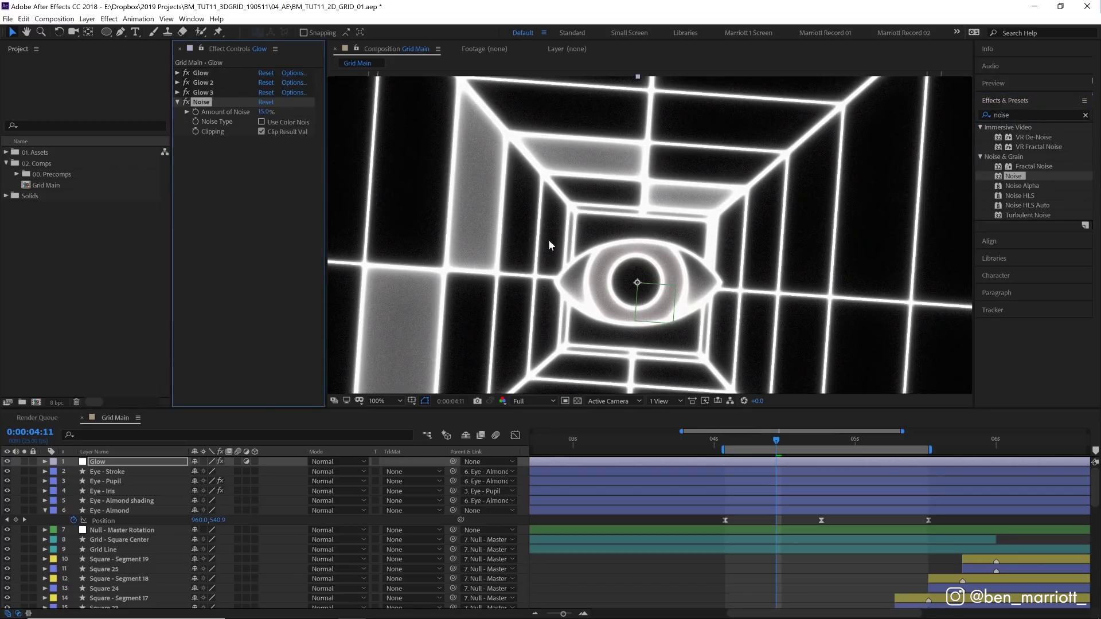
key(period)
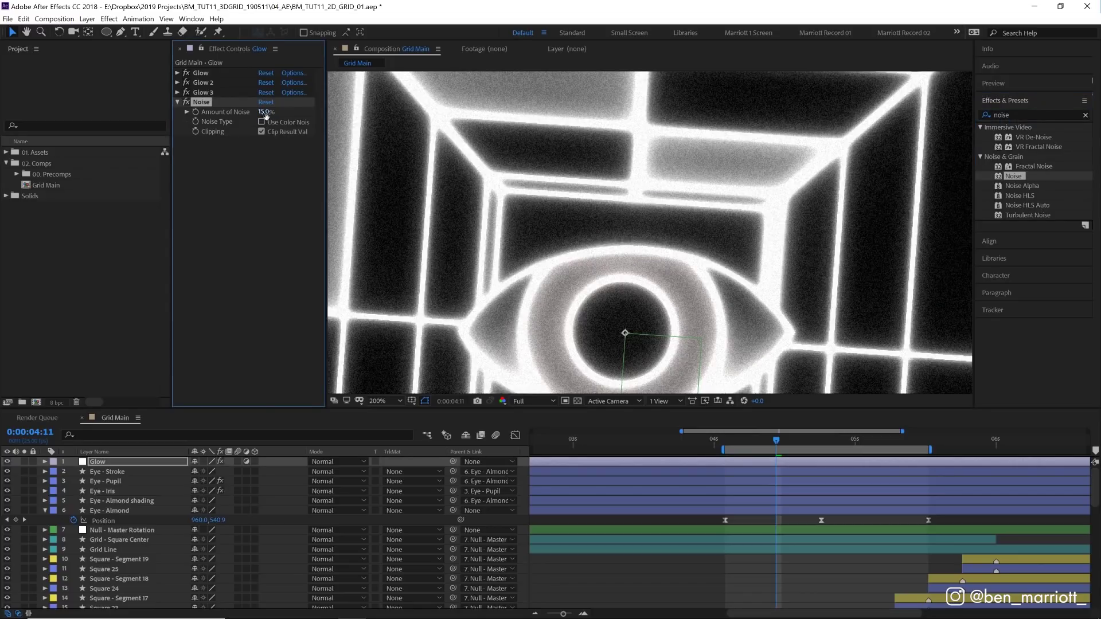
click(265, 113)
key(Return)
Apply Curves to Glow, moving the black point right and the white point left
click(1020, 114)
text(curv)
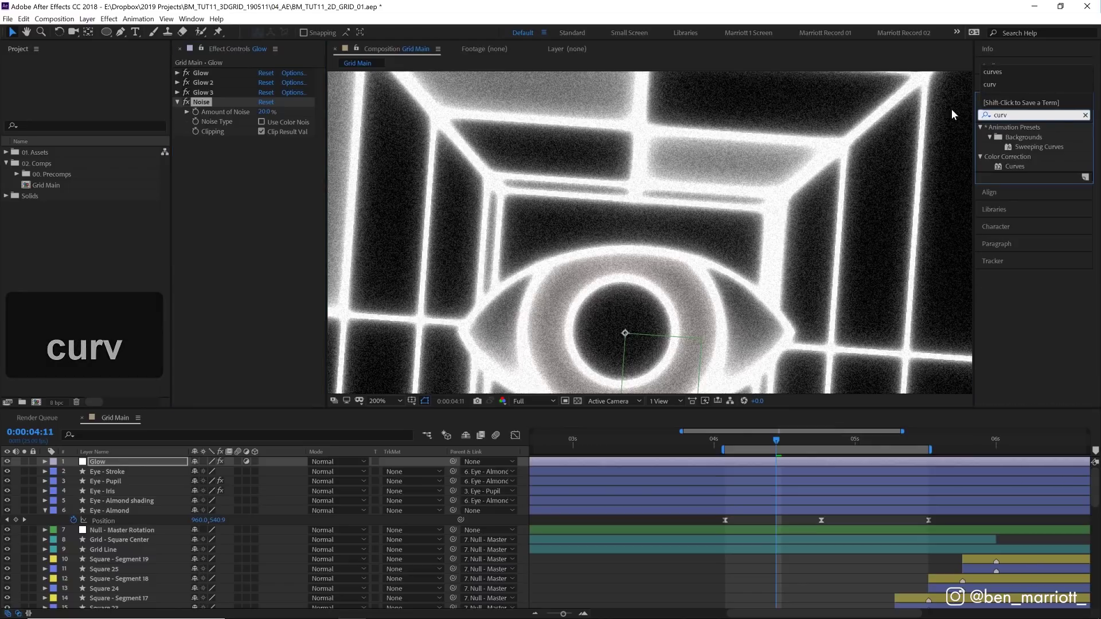
double_click(1013, 164)
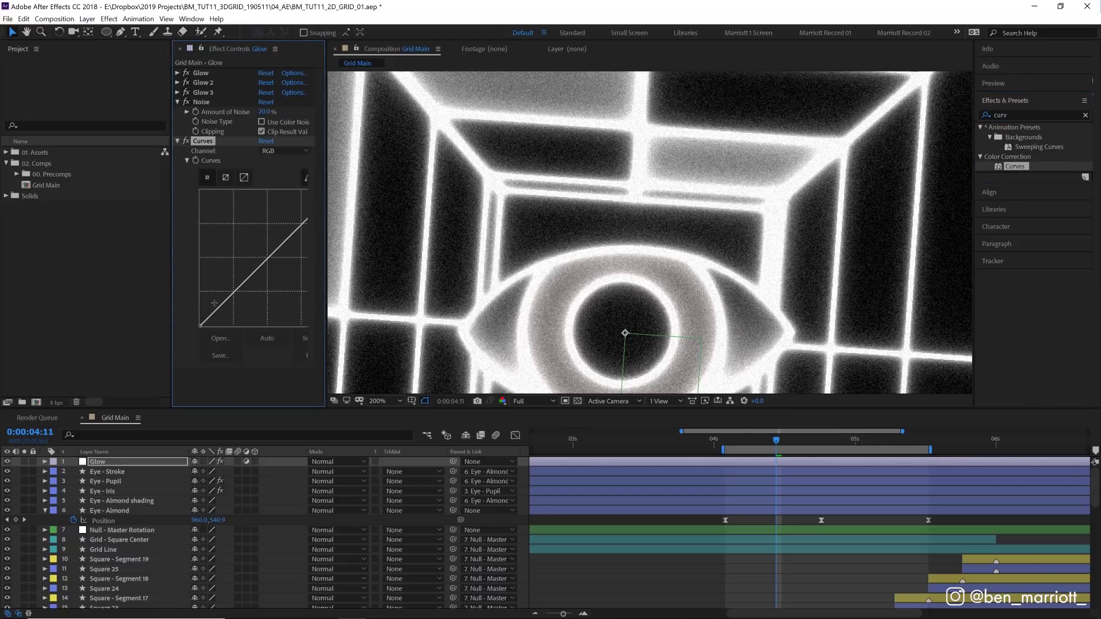
drag(200, 326, 228, 325)
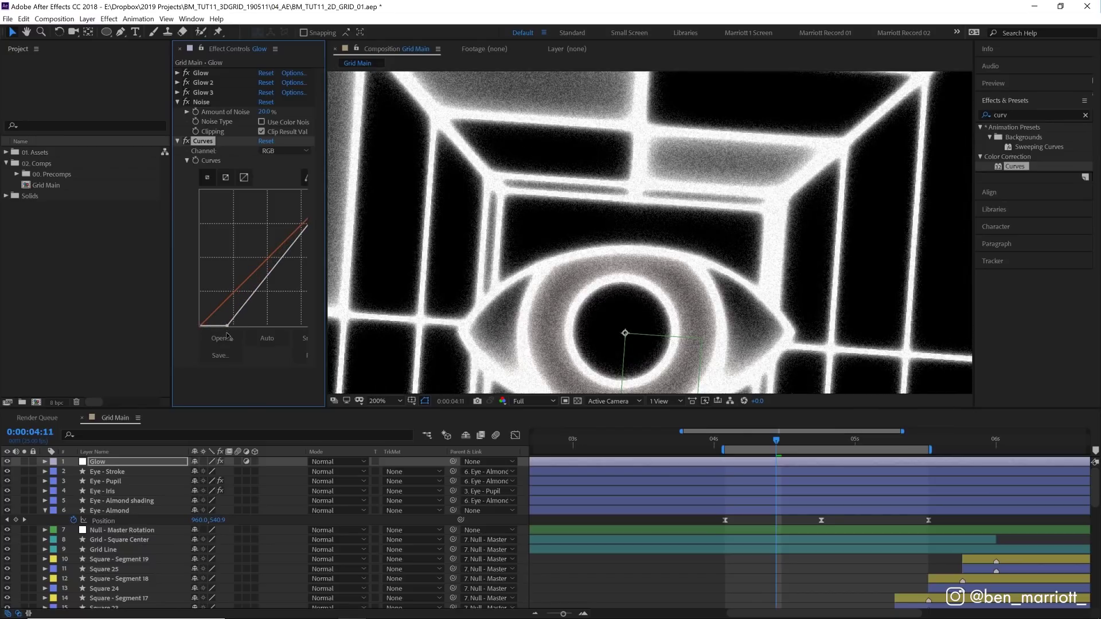
drag(326, 255, 396, 255)
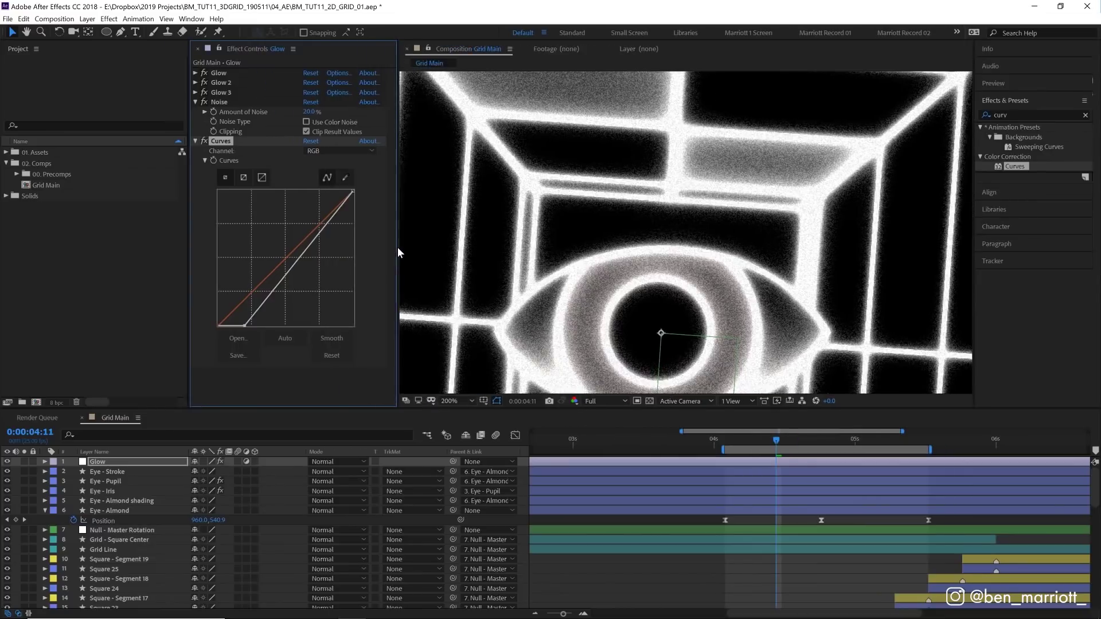
drag(352, 191, 345, 189)
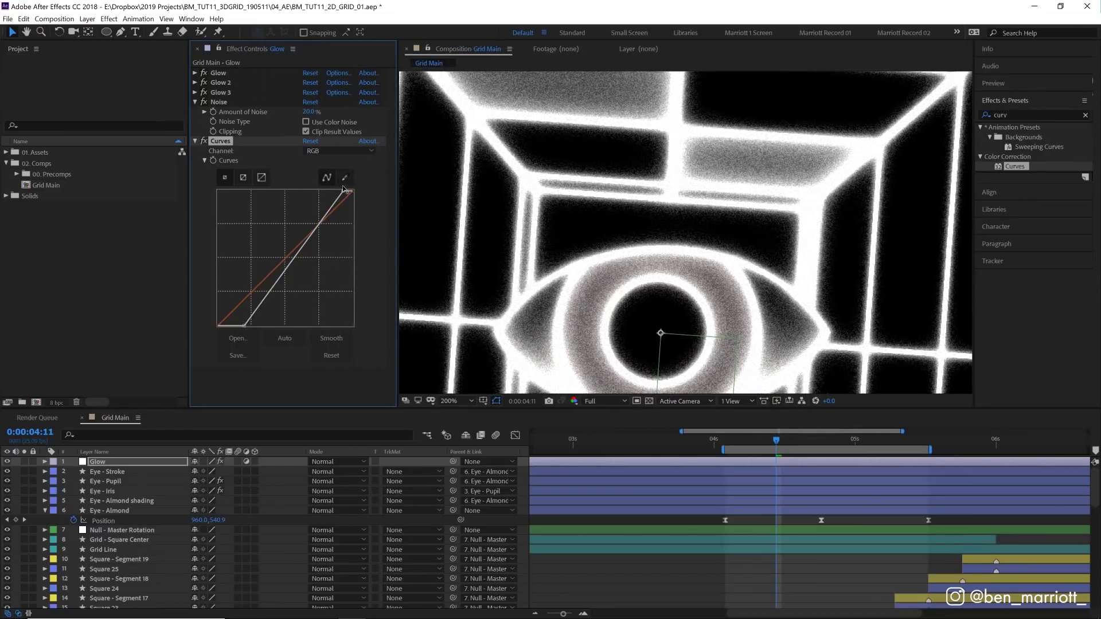
key(comma)
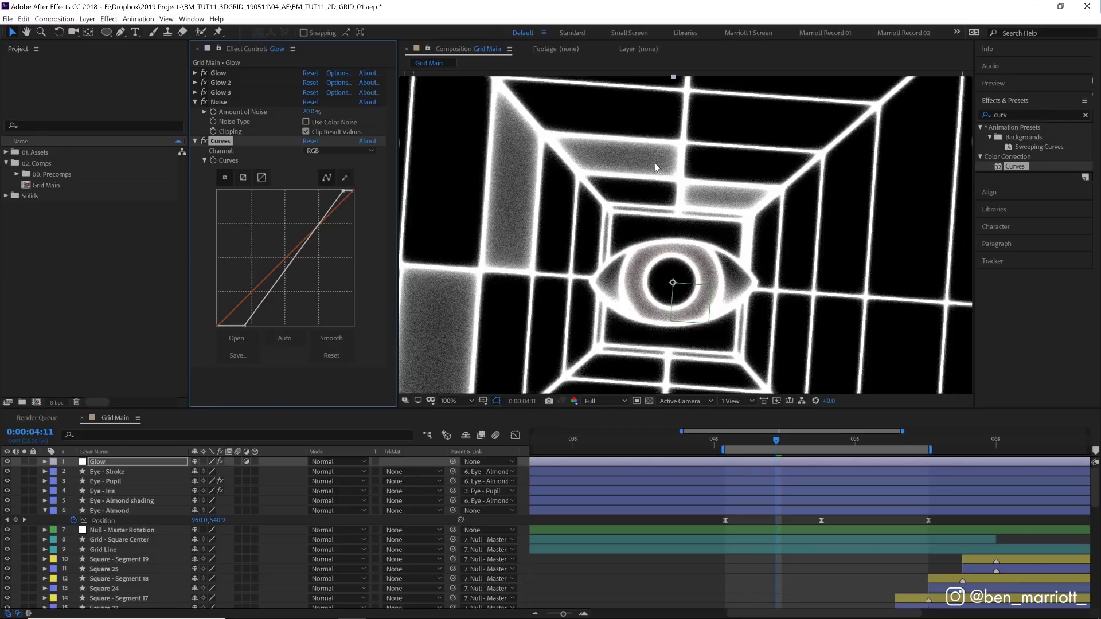
key(comma)
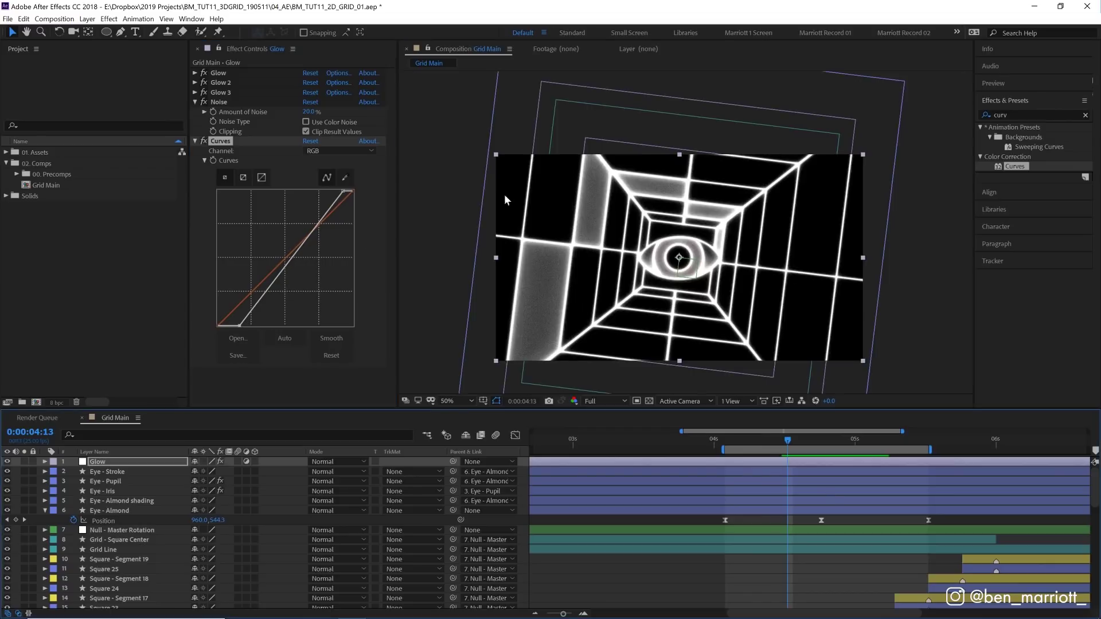
Lift the blue and red Curves channels to tint the tunnel purple
key(period)
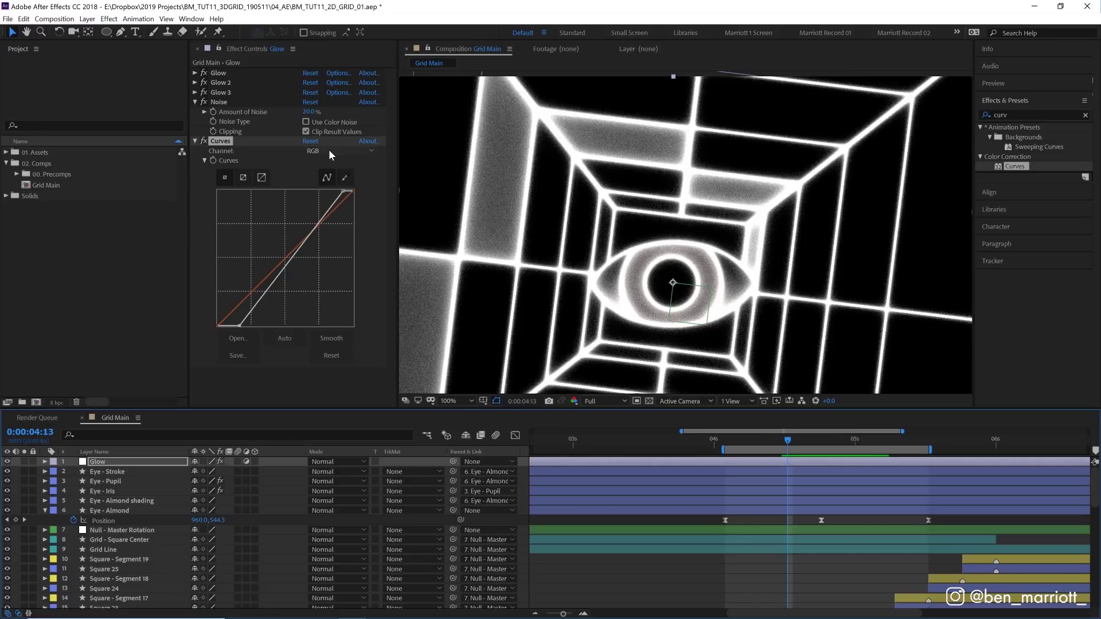
click(312, 150)
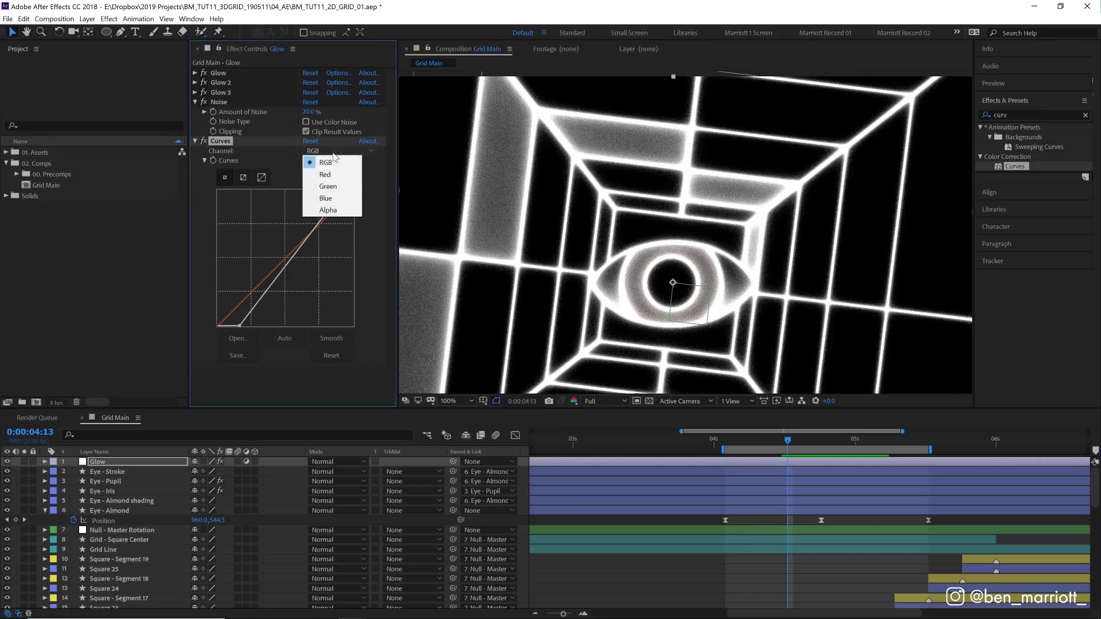
click(327, 198)
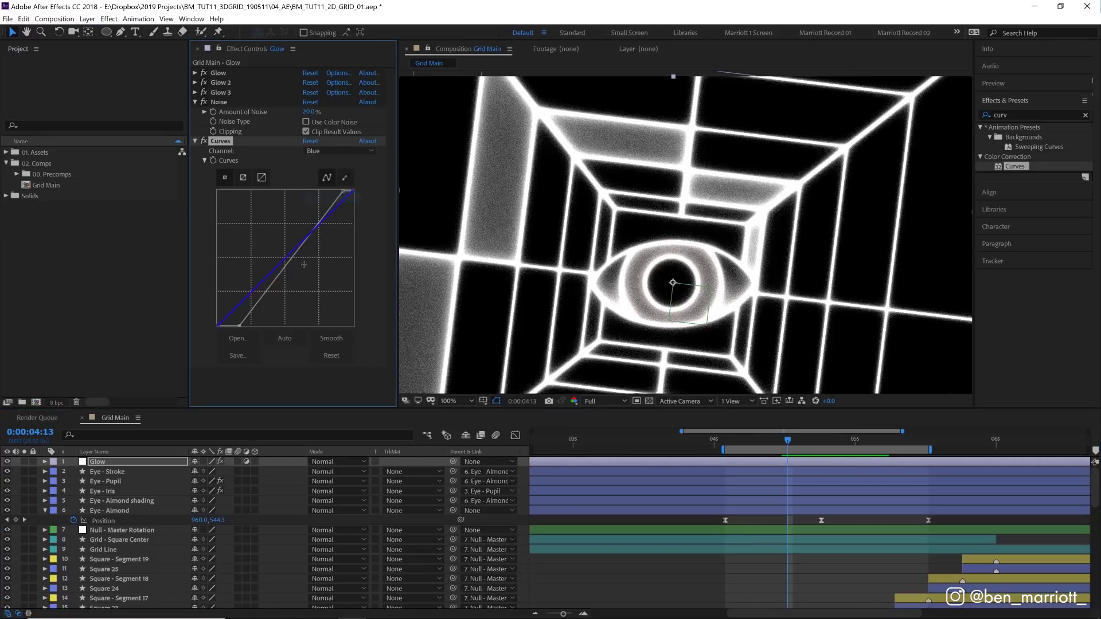
drag(285, 257, 274, 251)
click(339, 150)
click(329, 175)
mouse_move(301, 240)
mouse_down()
mouse_move(265, 245)
mouse_move(274, 258)
mouse_up()
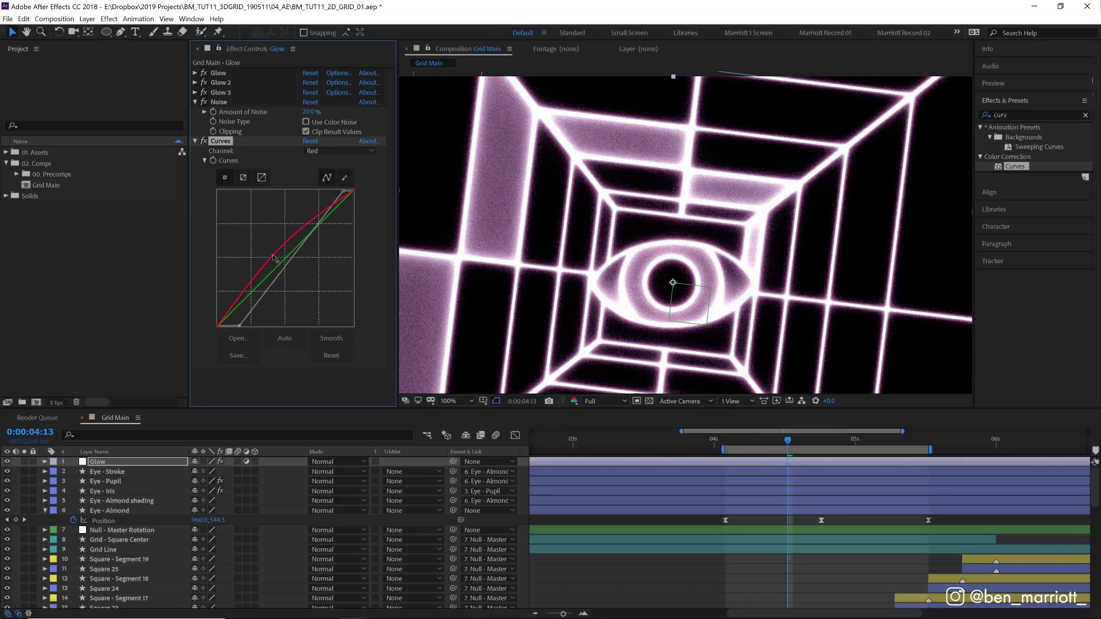
text(p)
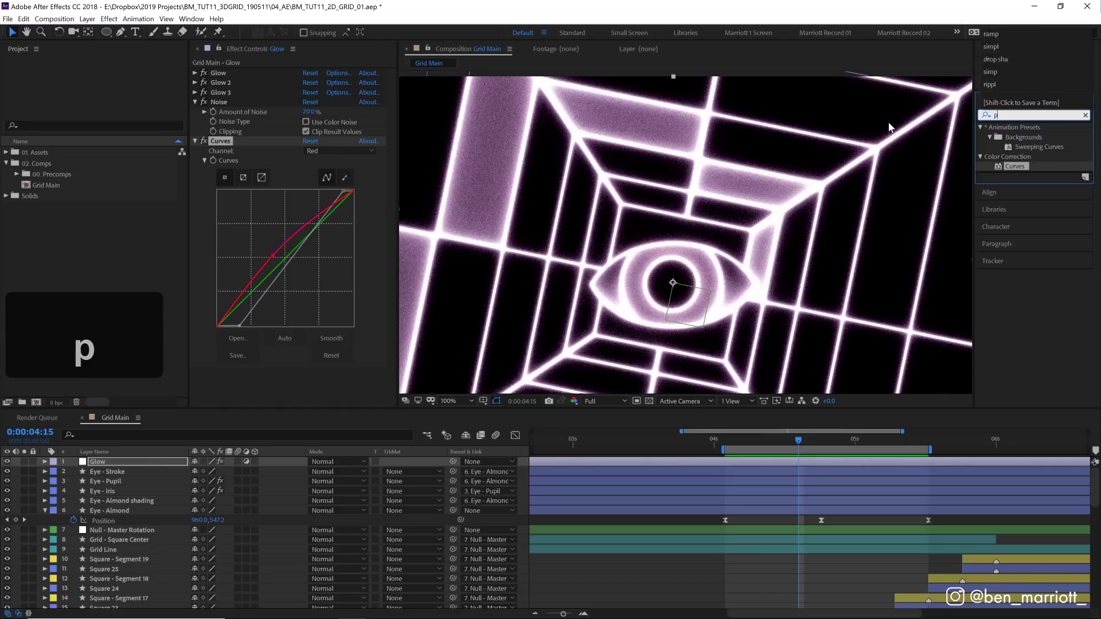
text(ost)
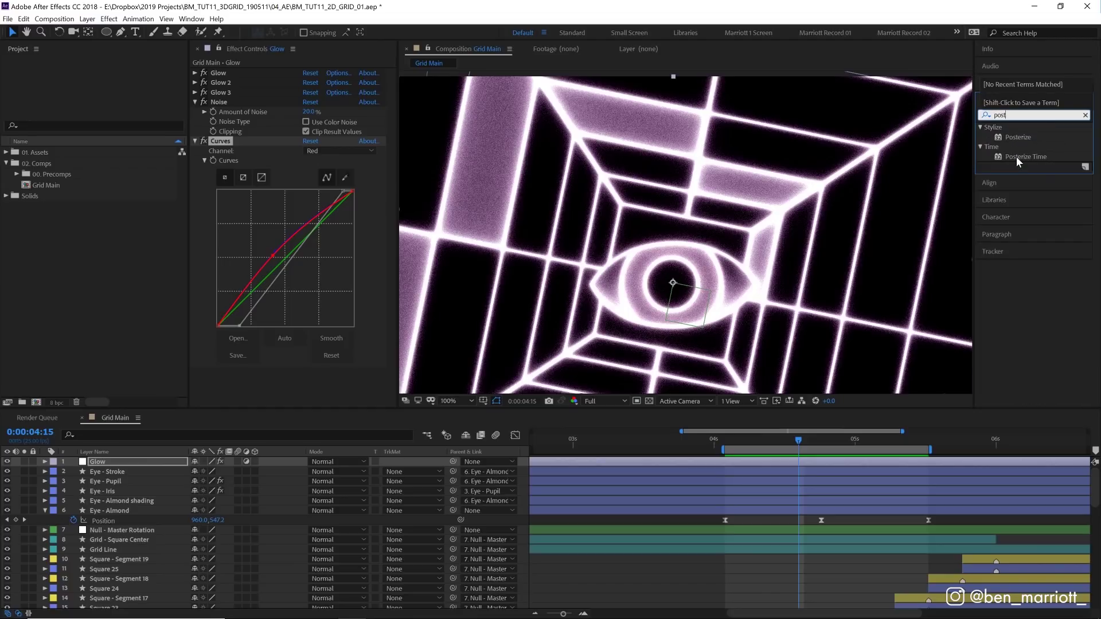
Add Posterize Time to Glow at 12.5 fps and preview the choppy motion
double_click(1016, 157)
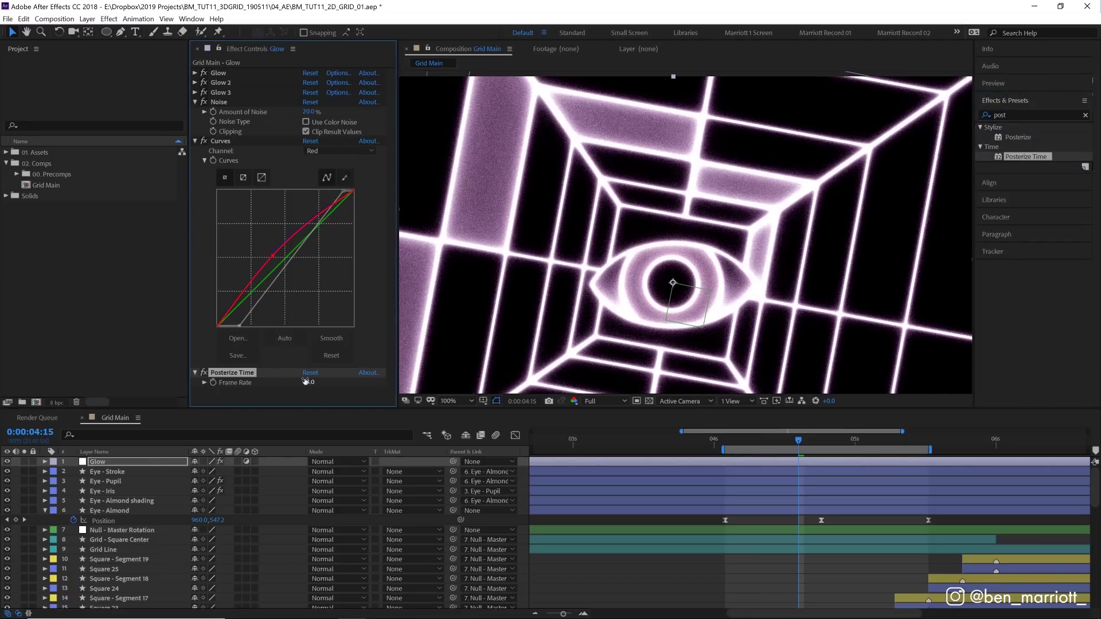
click(309, 382)
text(12)
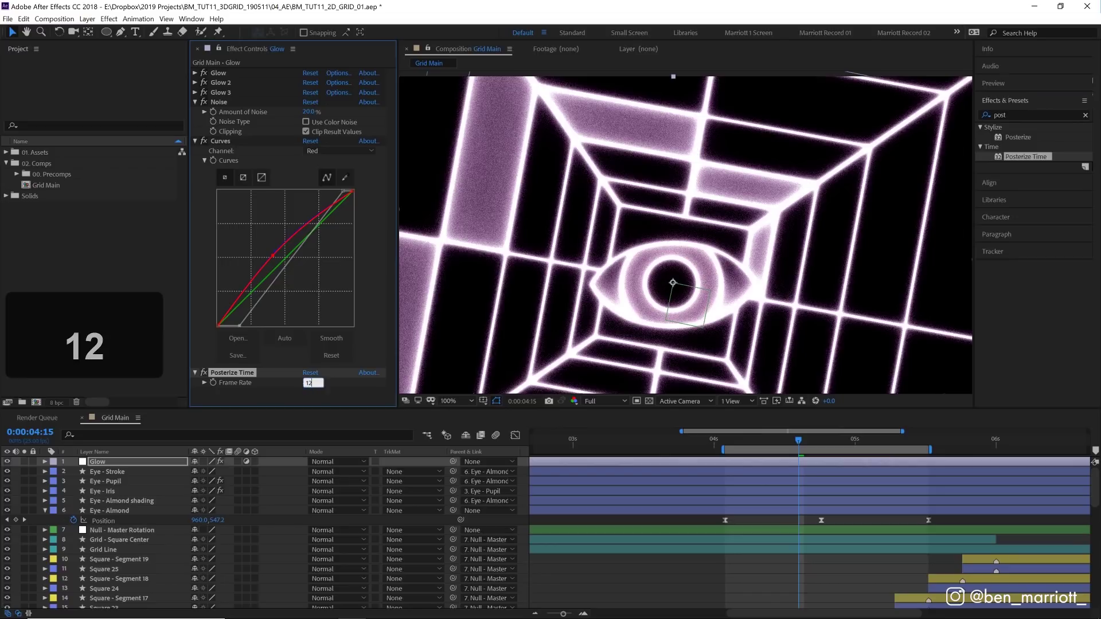
text(.5)
key(Return)
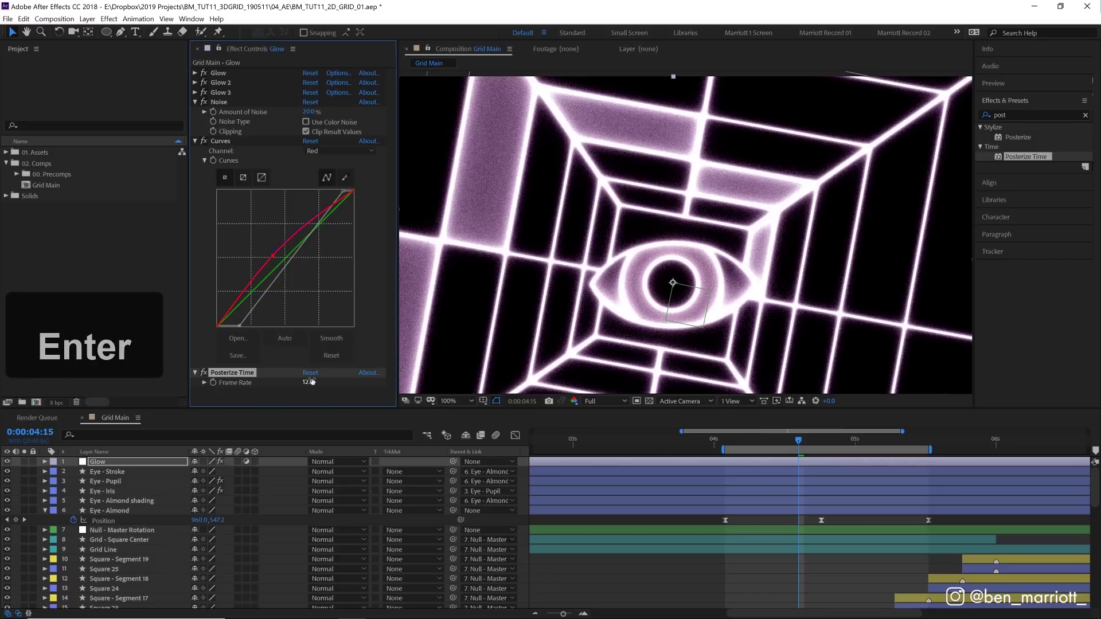
key(space)
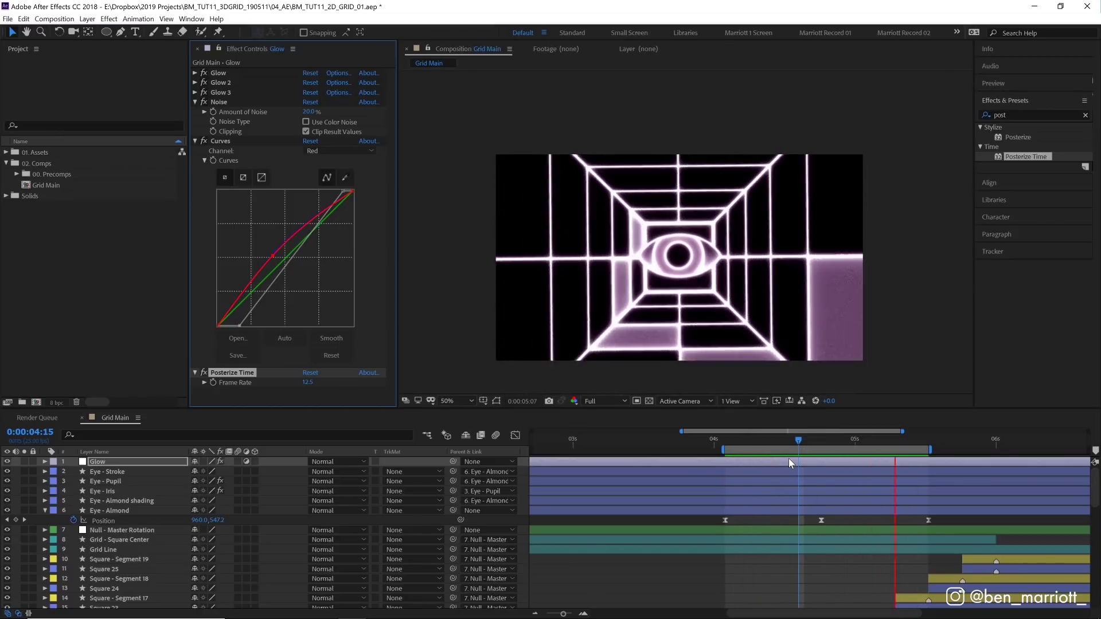
click(697, 292)
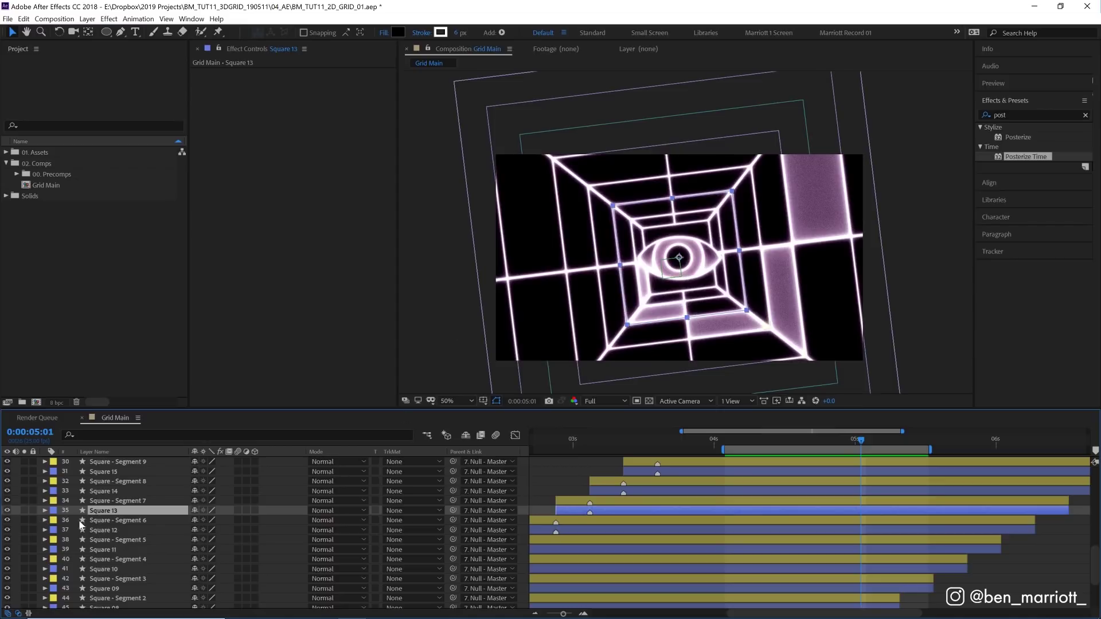
Solo Square 13 with Grid Line and Grid - Square Center, then expand Square 13
click(23, 510)
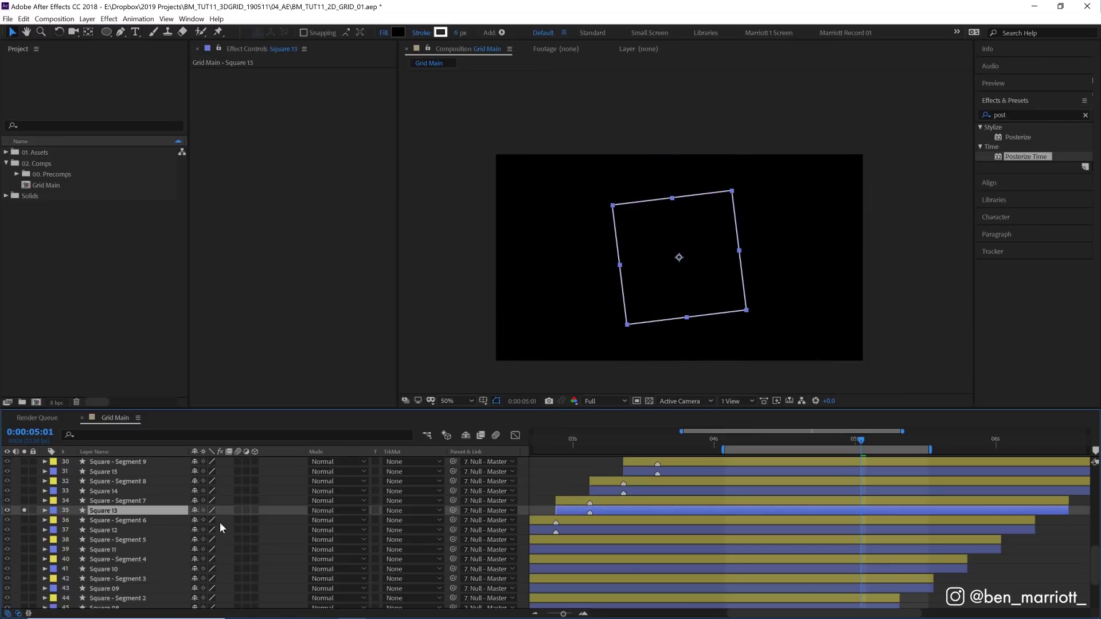
click(732, 440)
key(space)
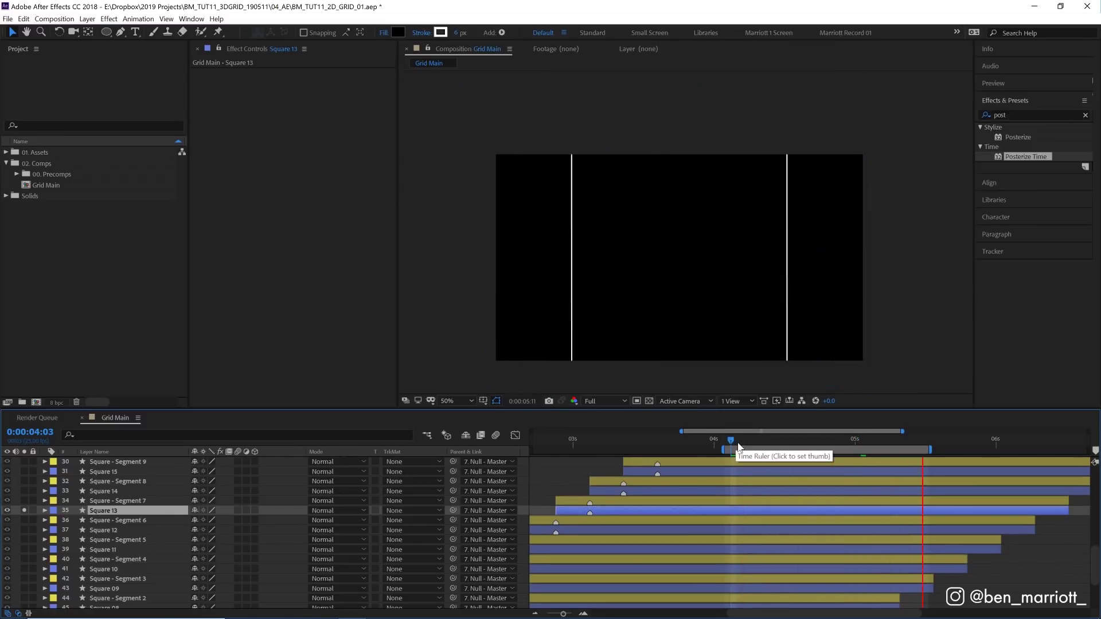
scroll(104, 525, up, 3)
scroll(96, 519, up, 3)
scroll(59, 500, up, 3)
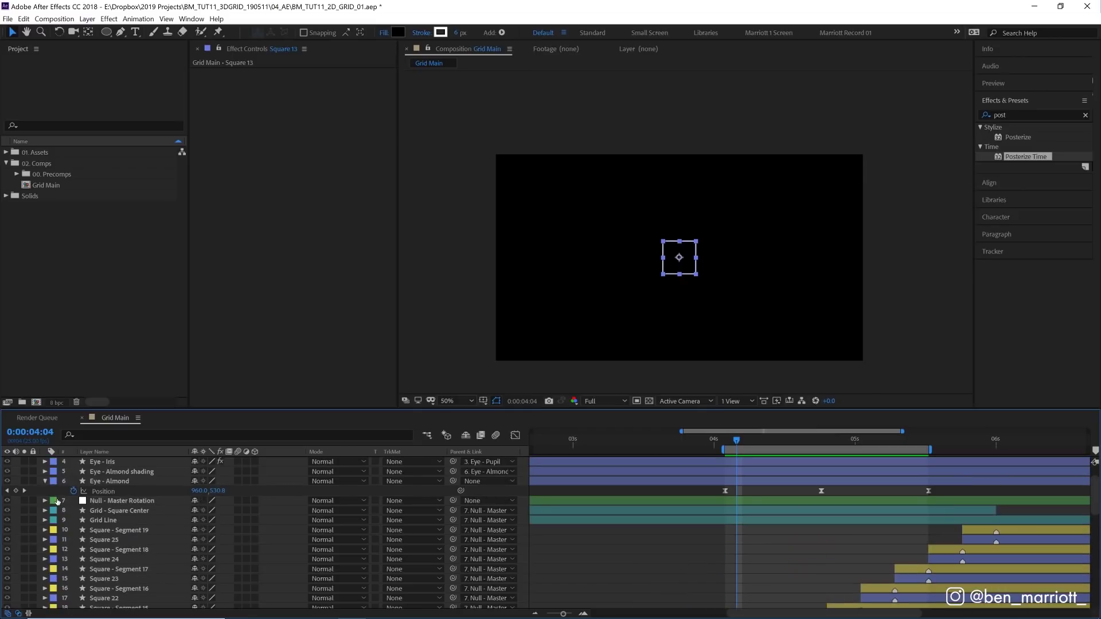
drag(24, 511, 24, 520)
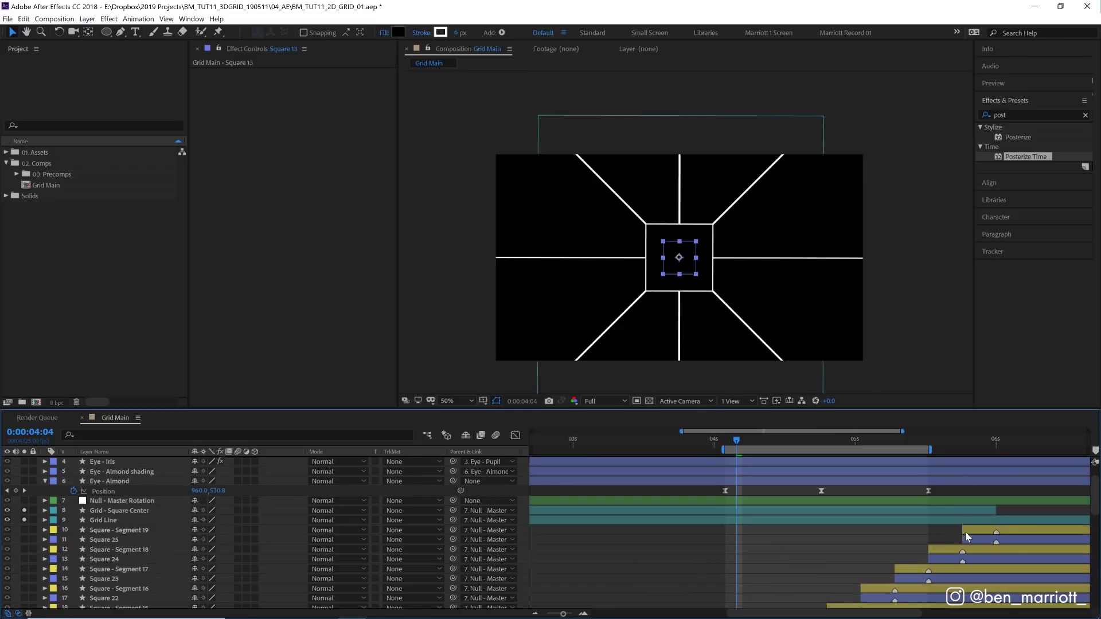
scroll(811, 535, down, 5)
scroll(775, 493, down, 4)
drag(740, 442, 902, 464)
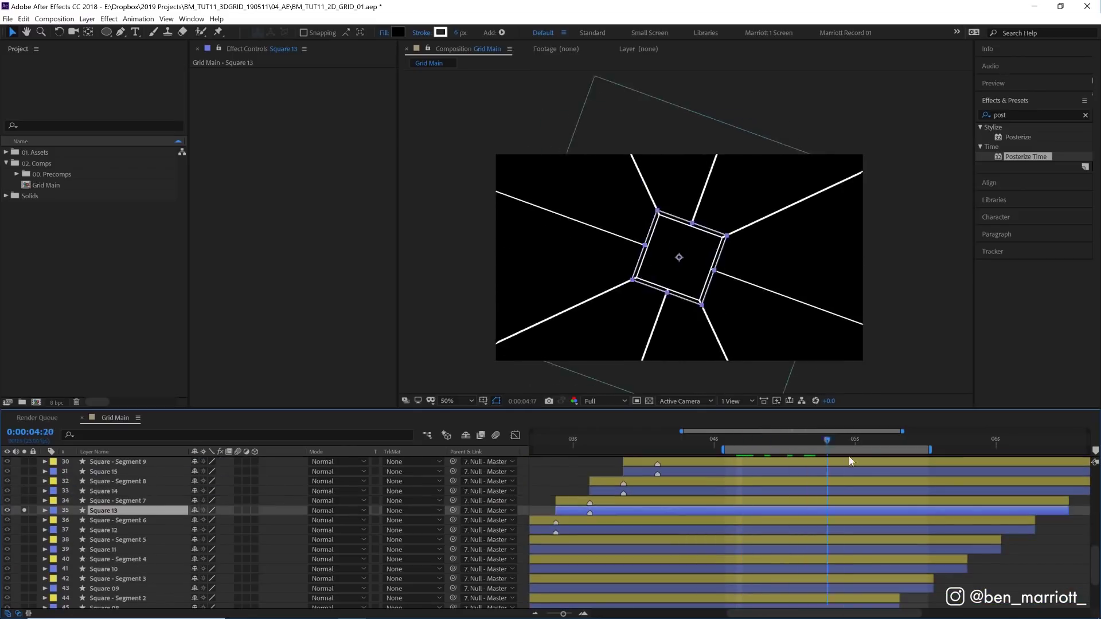
click(43, 511)
click(299, 520)
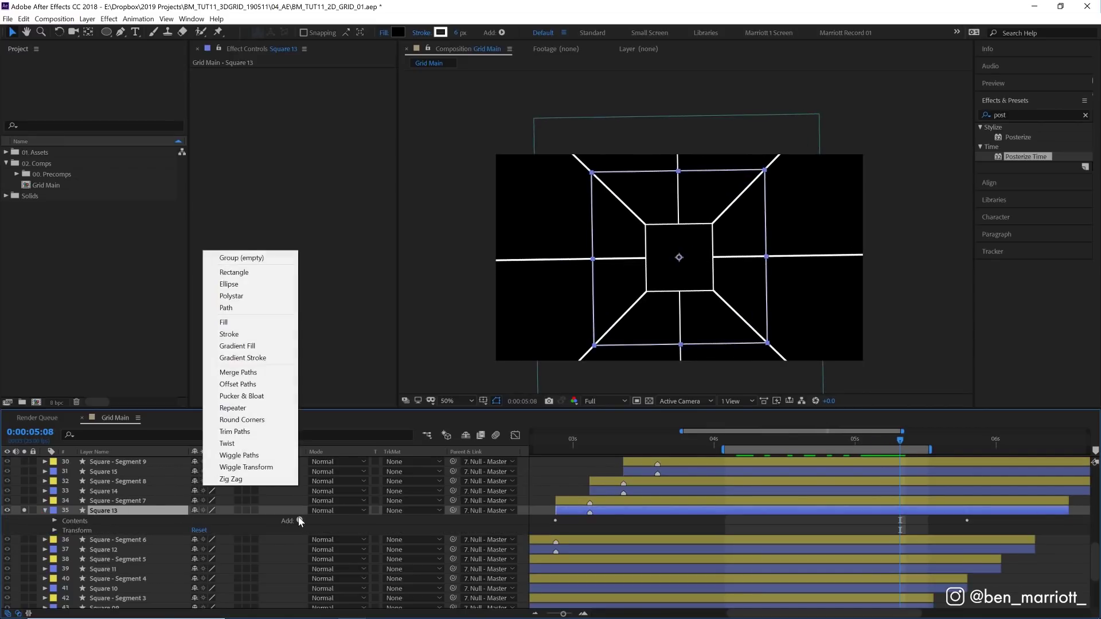
Add a Repeater to Square 13 with position offset 0 and 125% scale
click(265, 410)
click(65, 540)
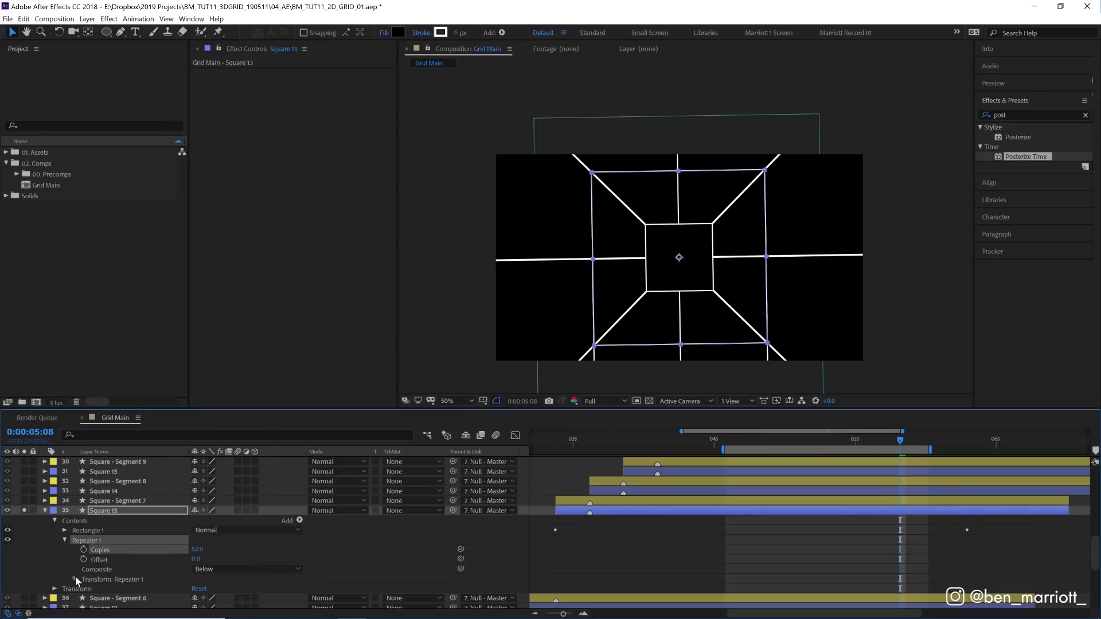
click(75, 579)
click(197, 564)
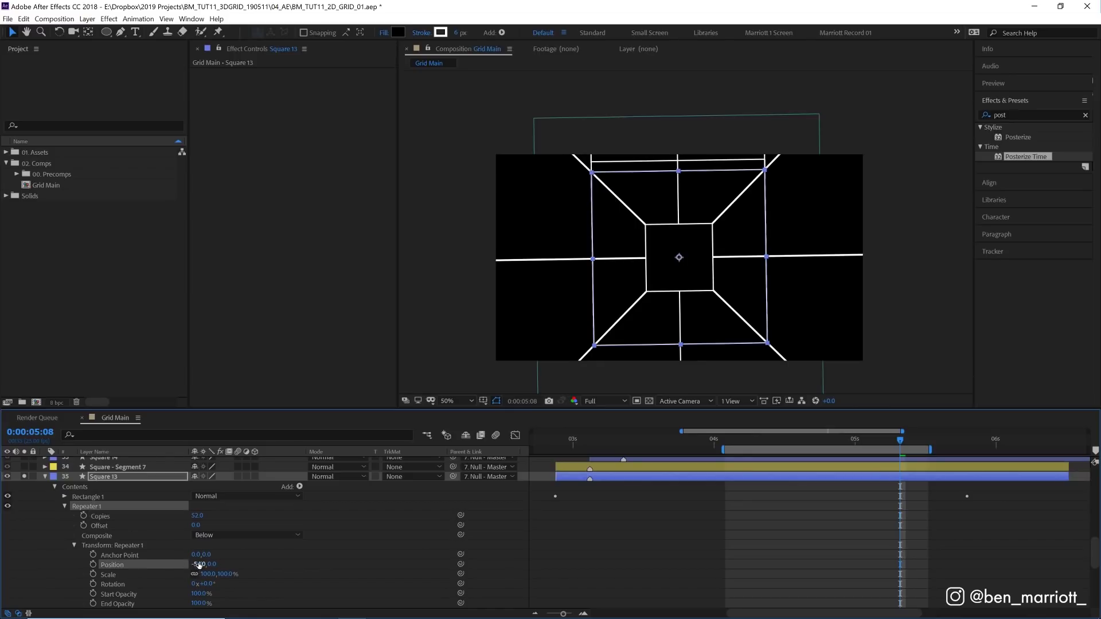
text(0)
key(KP_Enter)
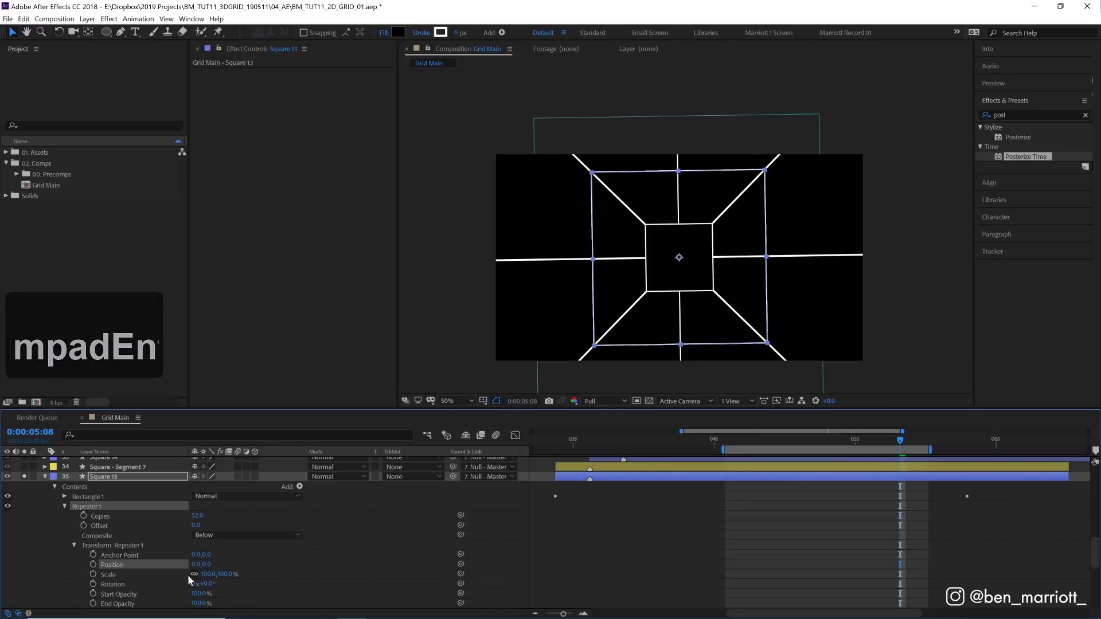
mouse_move(206, 574)
mouse_down()
mouse_move(221, 577)
mouse_move(190, 525)
mouse_up()
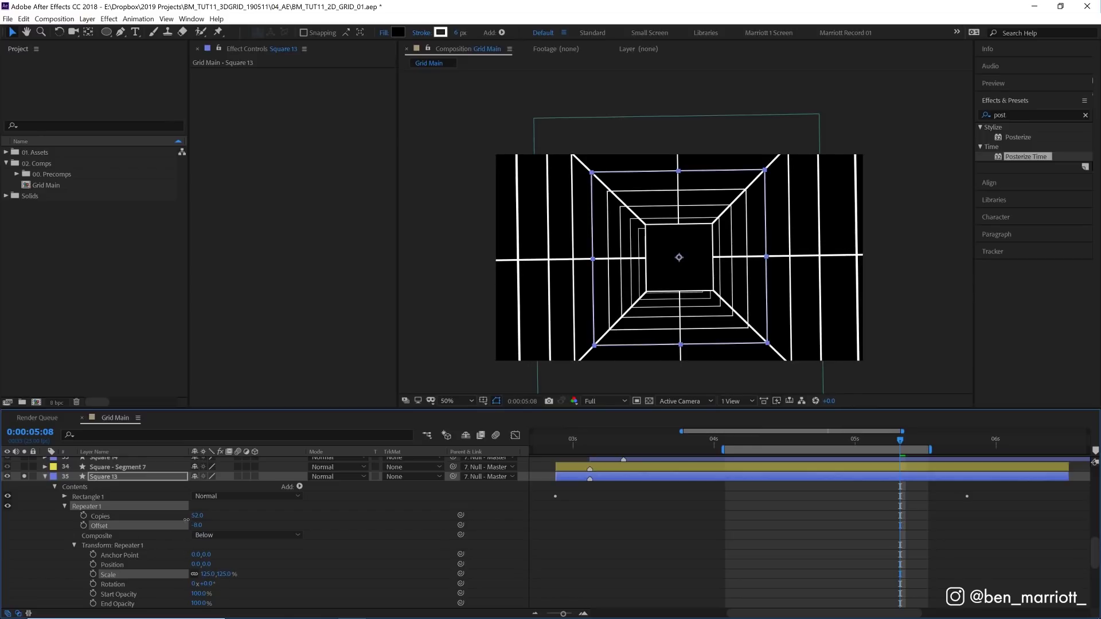
Preview the repeated square tunnel animation
click(741, 439)
key(space)
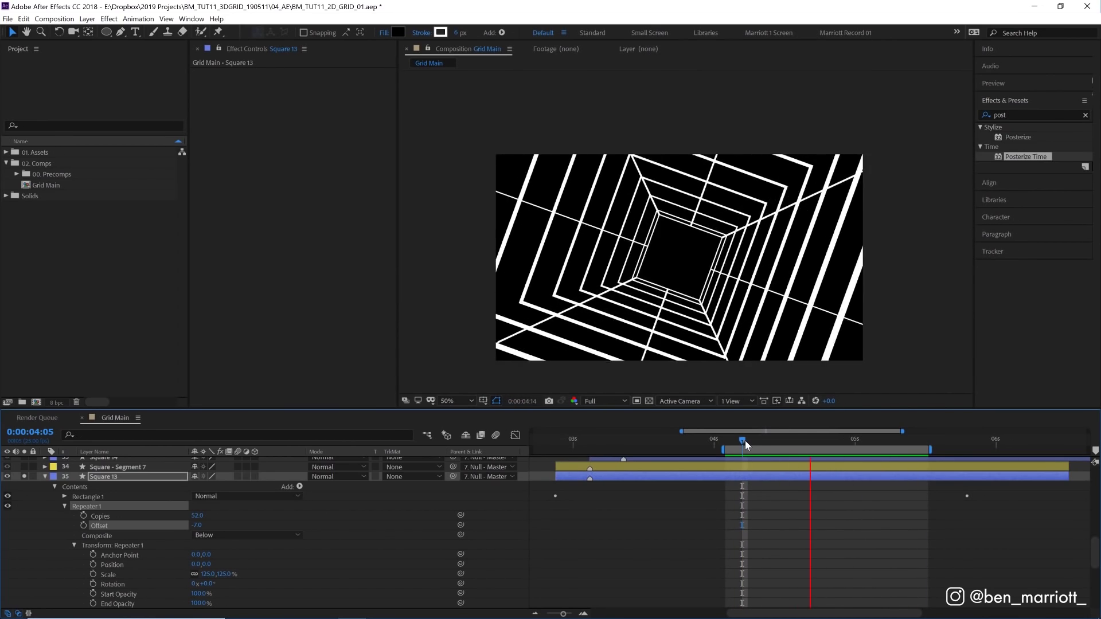
key(space)
click(774, 441)
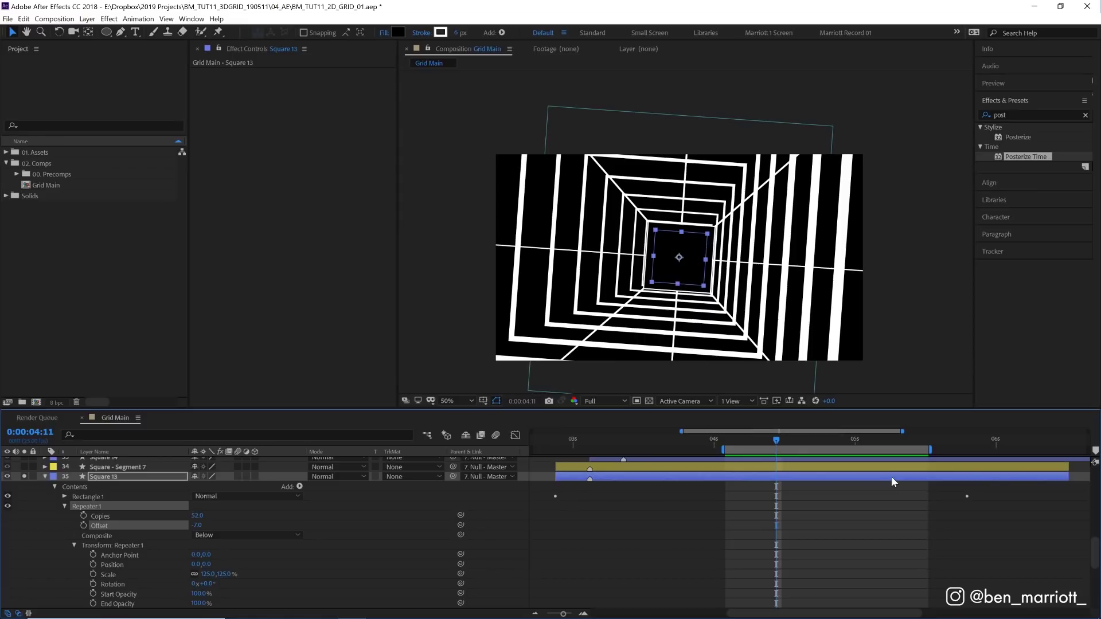
scroll(893, 482, down, 2)
mouse_move(197, 525)
mouse_down()
mouse_move(159, 522)
mouse_move(206, 528)
mouse_move(183, 526)
mouse_up()
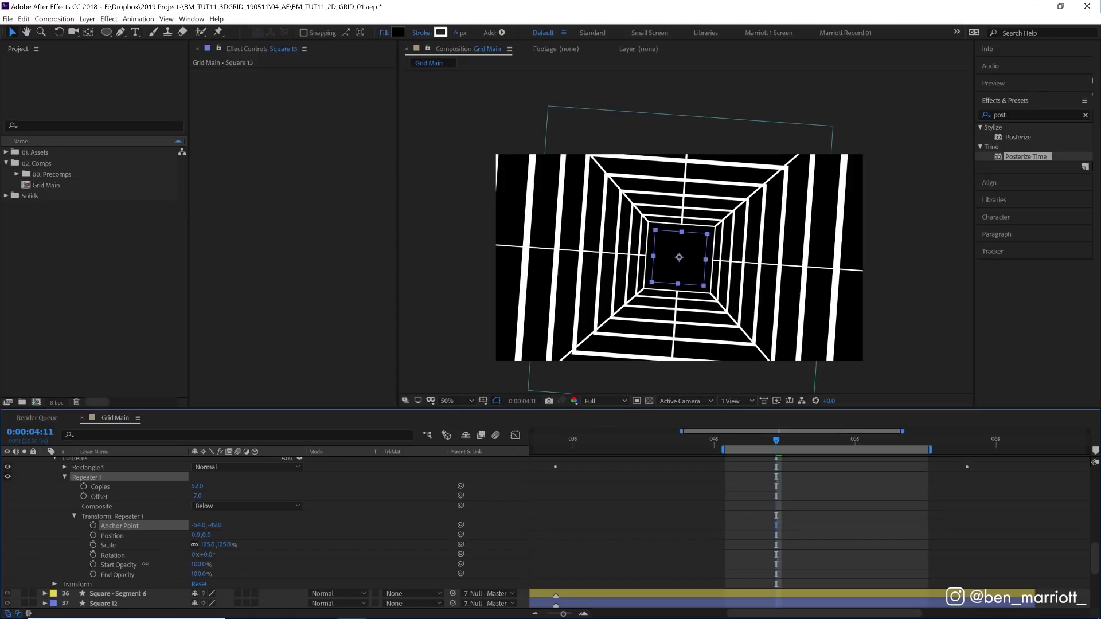
drag(183, 525, 174, 526)
key(space)
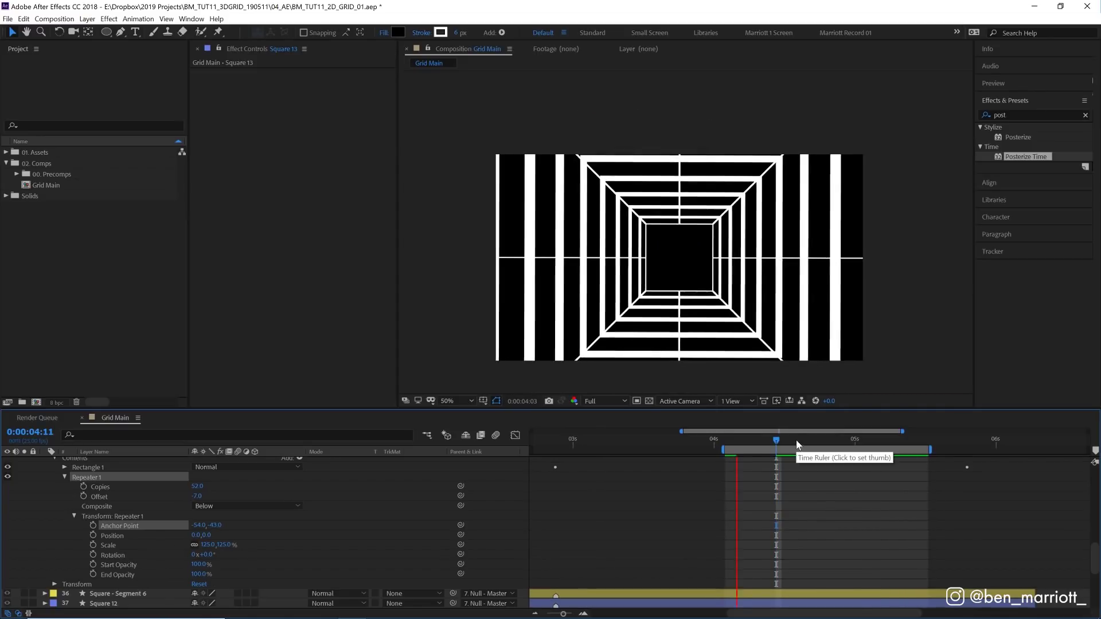
mouse_move(768, 438)
mouse_down()
mouse_move(726, 438)
mouse_move(742, 439)
mouse_up()
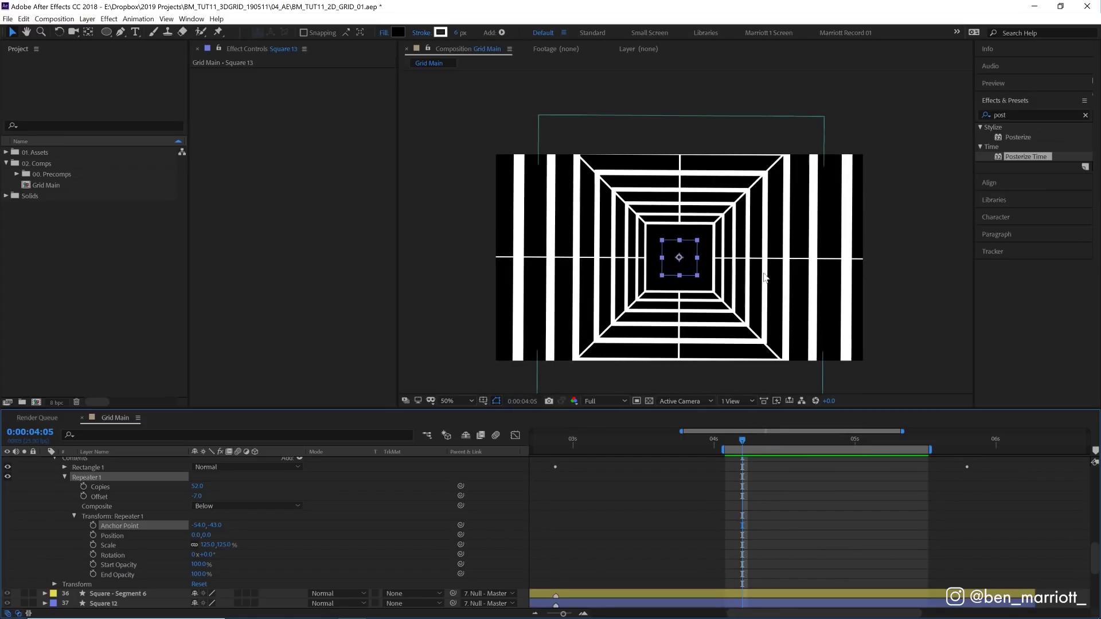
drag(752, 443, 880, 425)
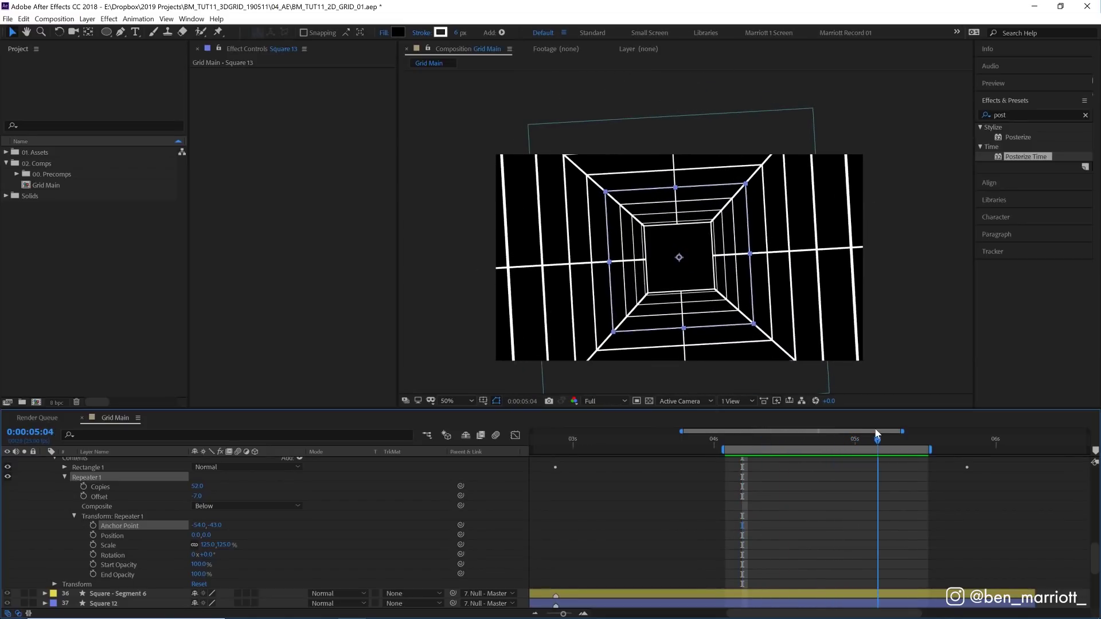
key(space)
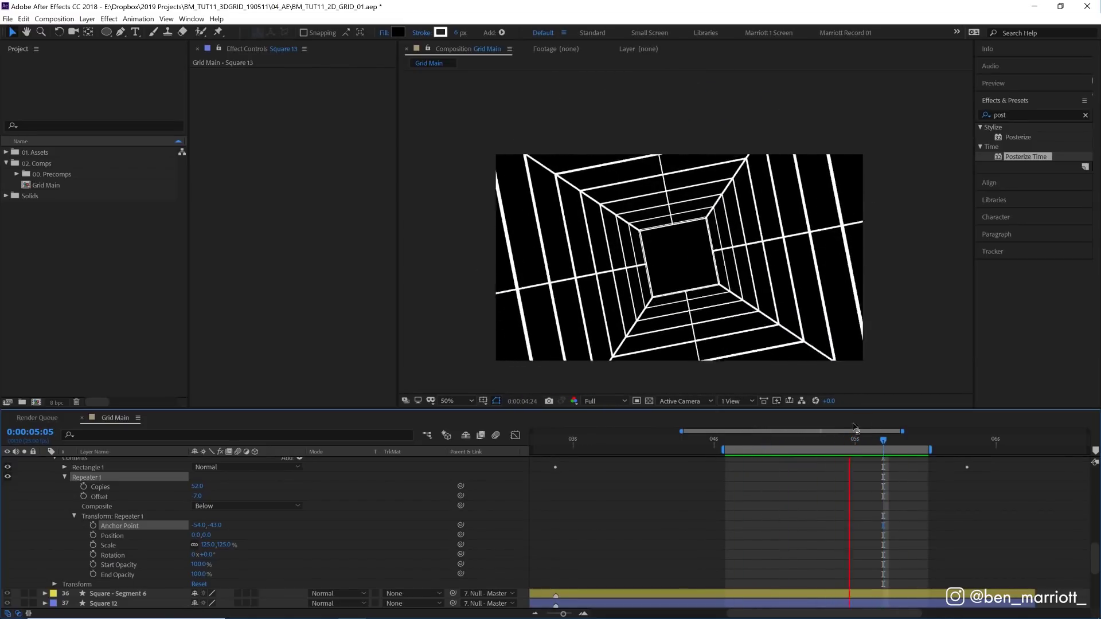